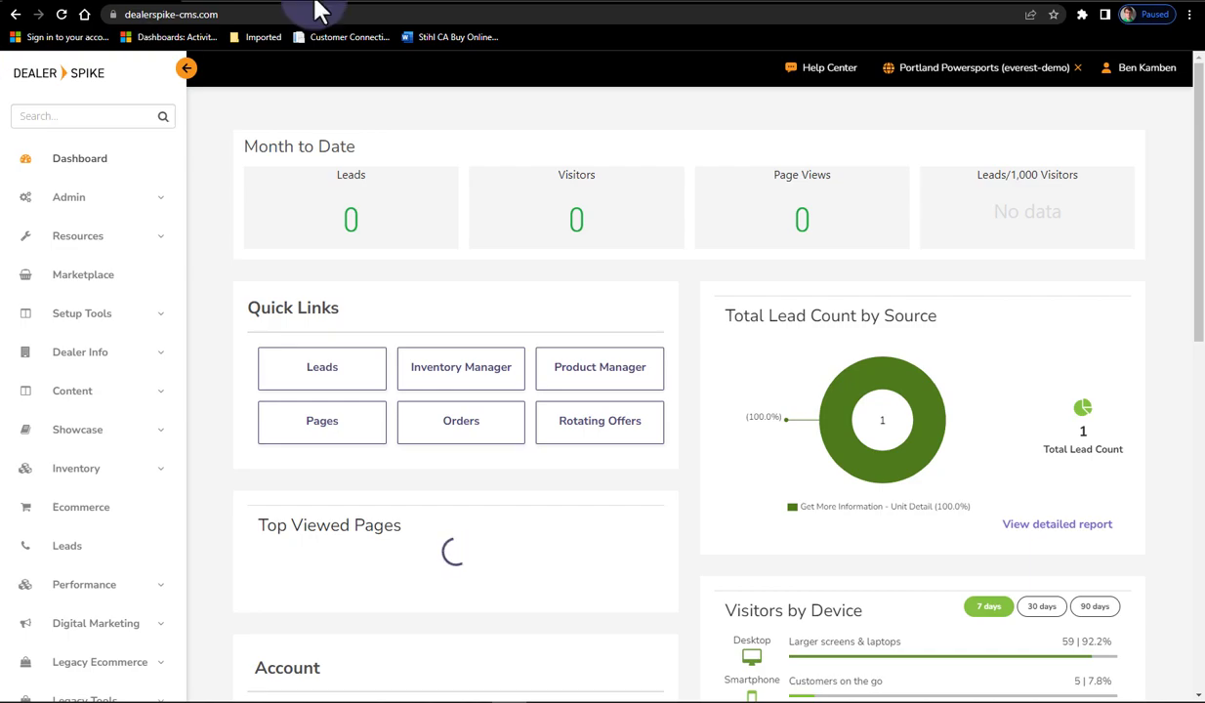
# Review the dashboard's month-to-date figures, lead count by source, visitors by device and account section.
pyautogui.click(274, 14)
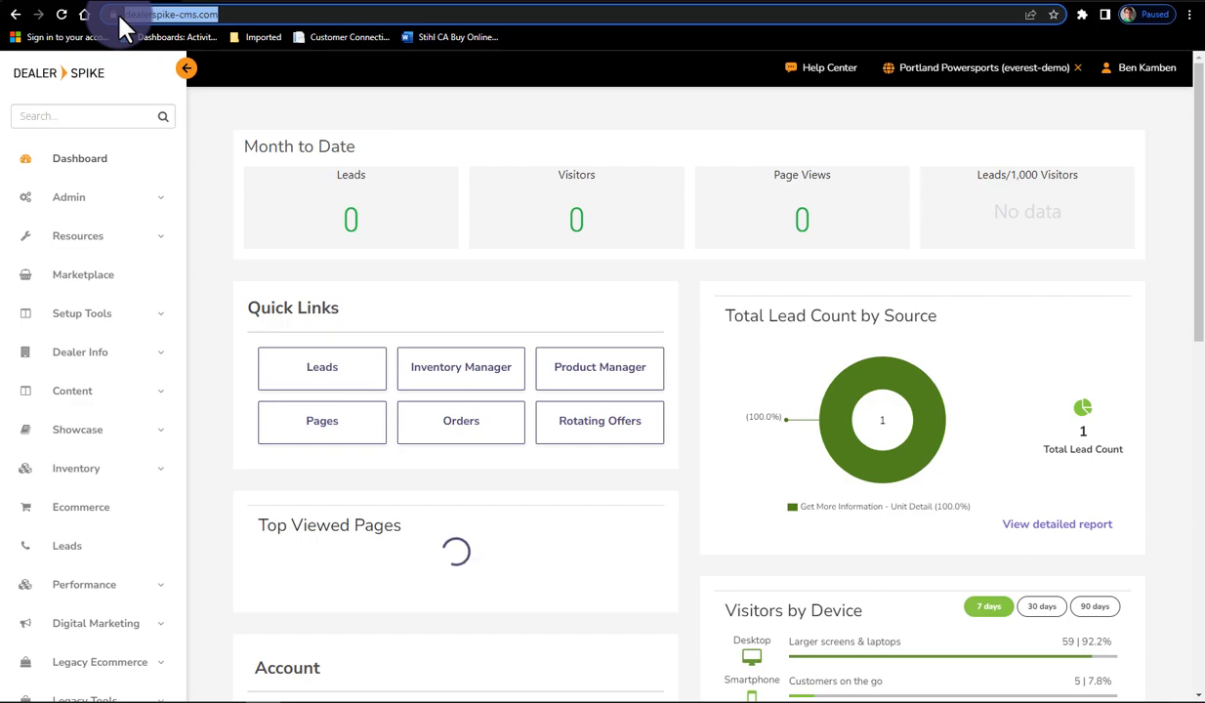
pyautogui.click(456, 74)
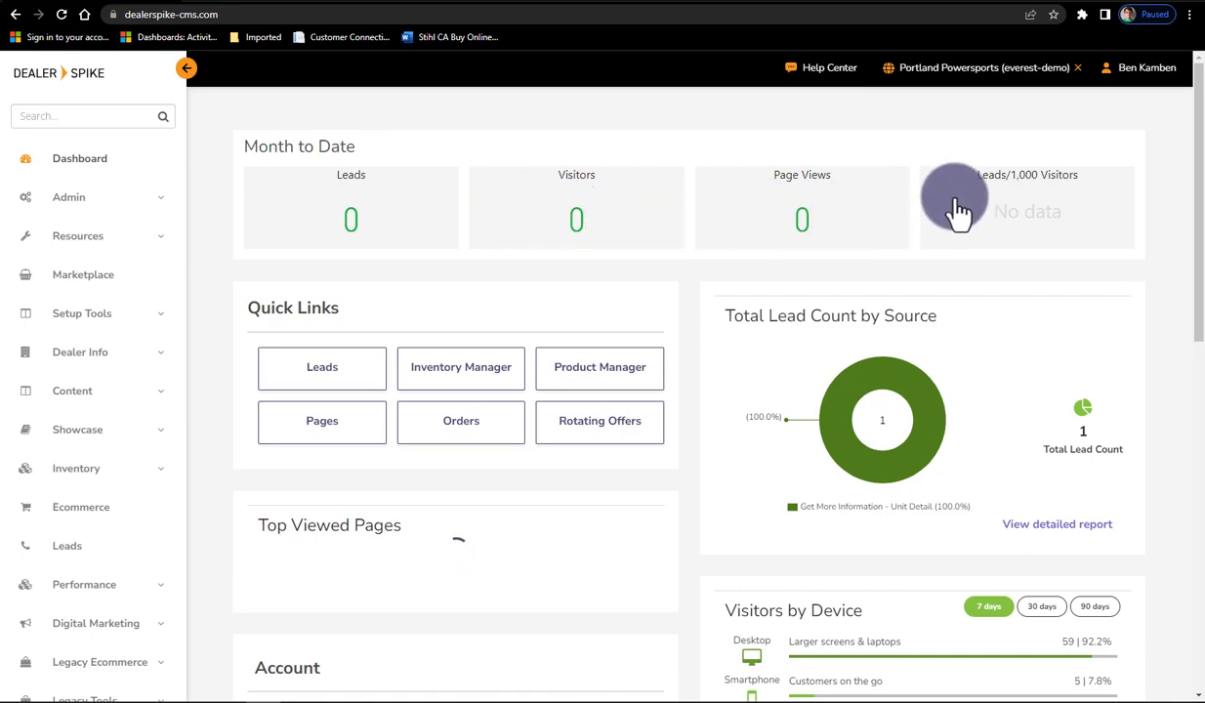
pyautogui.scroll(-2, 929, 166)
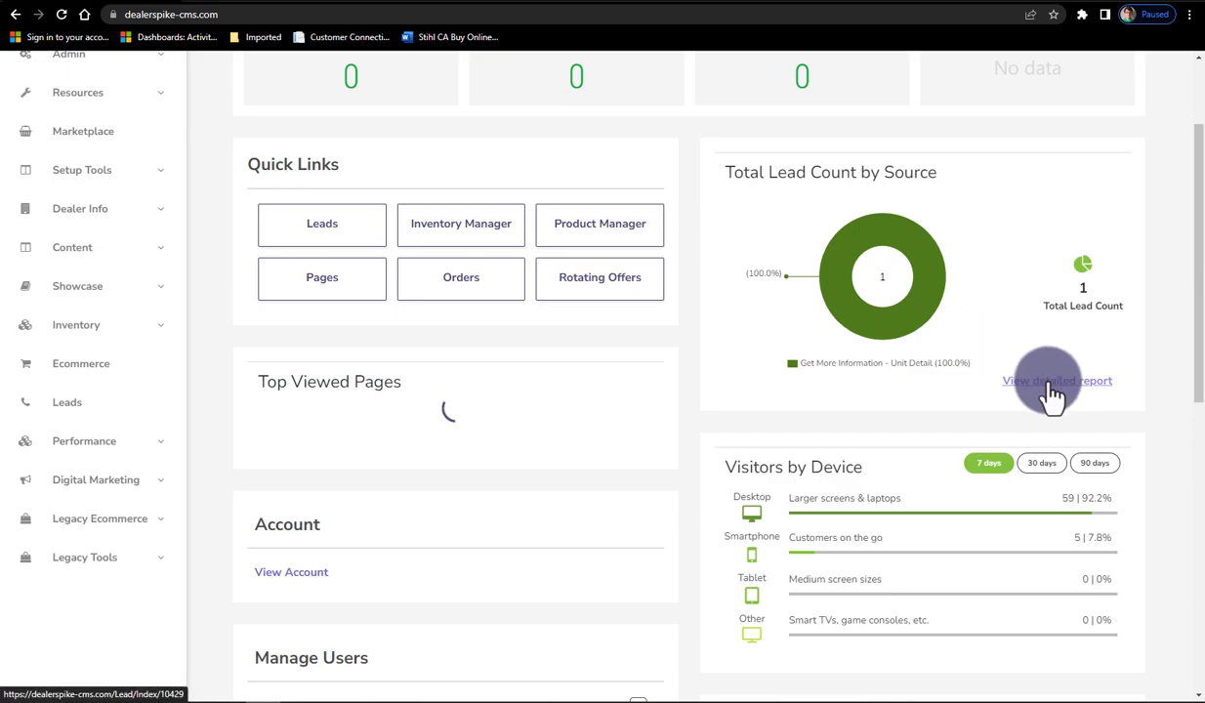
pyautogui.scroll(-2, 315, 250)
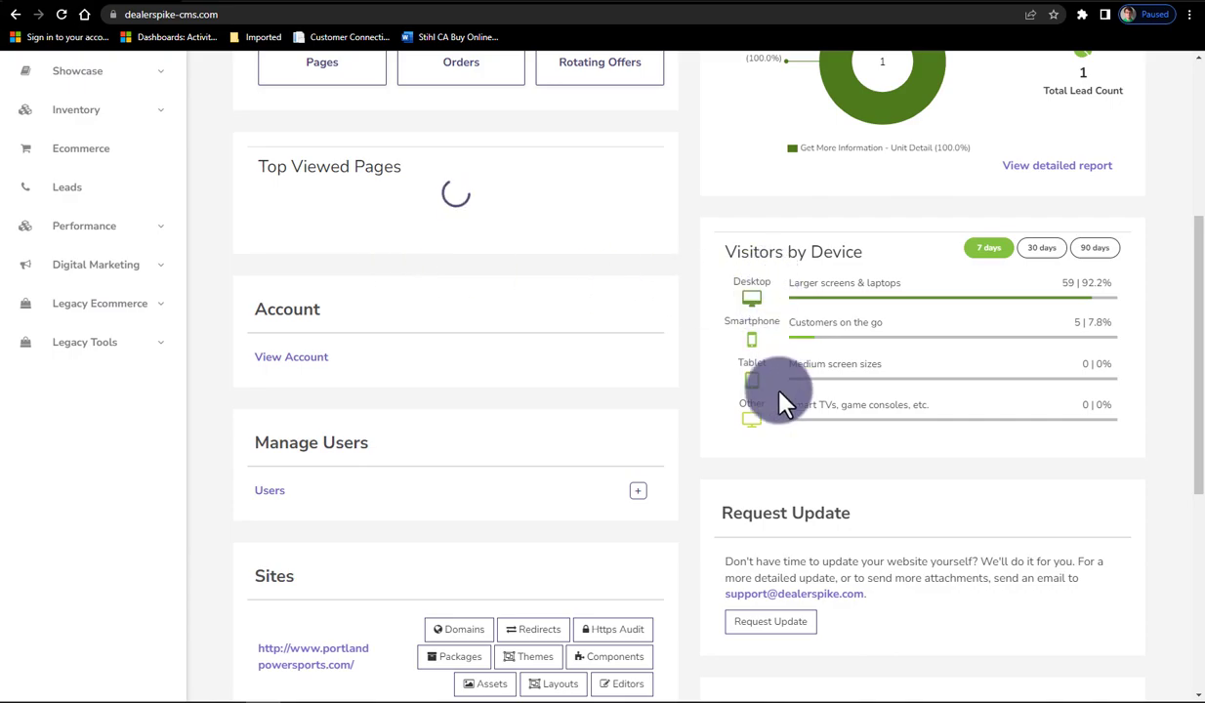
pyautogui.scroll(-1, 780, 399)
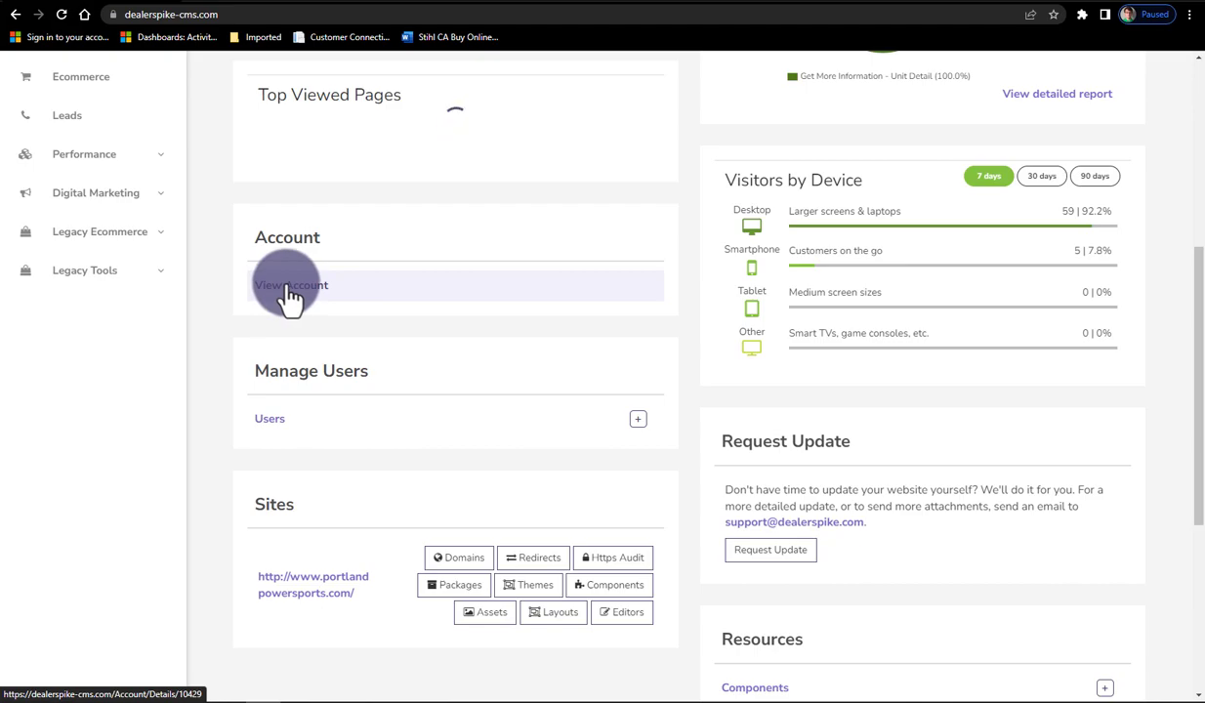
pyautogui.scroll(-1, 528, 298)
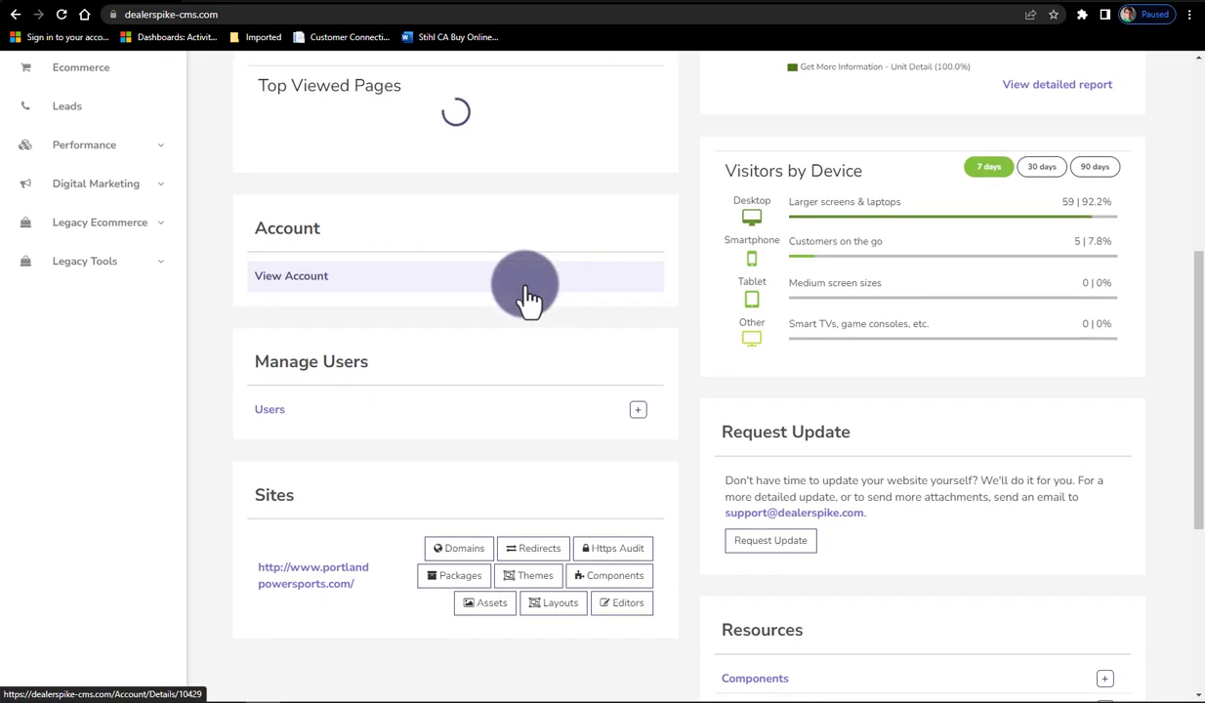
# Examine the dashboard's Manage Users, Sites and Request Update sections.
pyautogui.moveTo(379, 299); pyautogui.dragTo(249, 299)
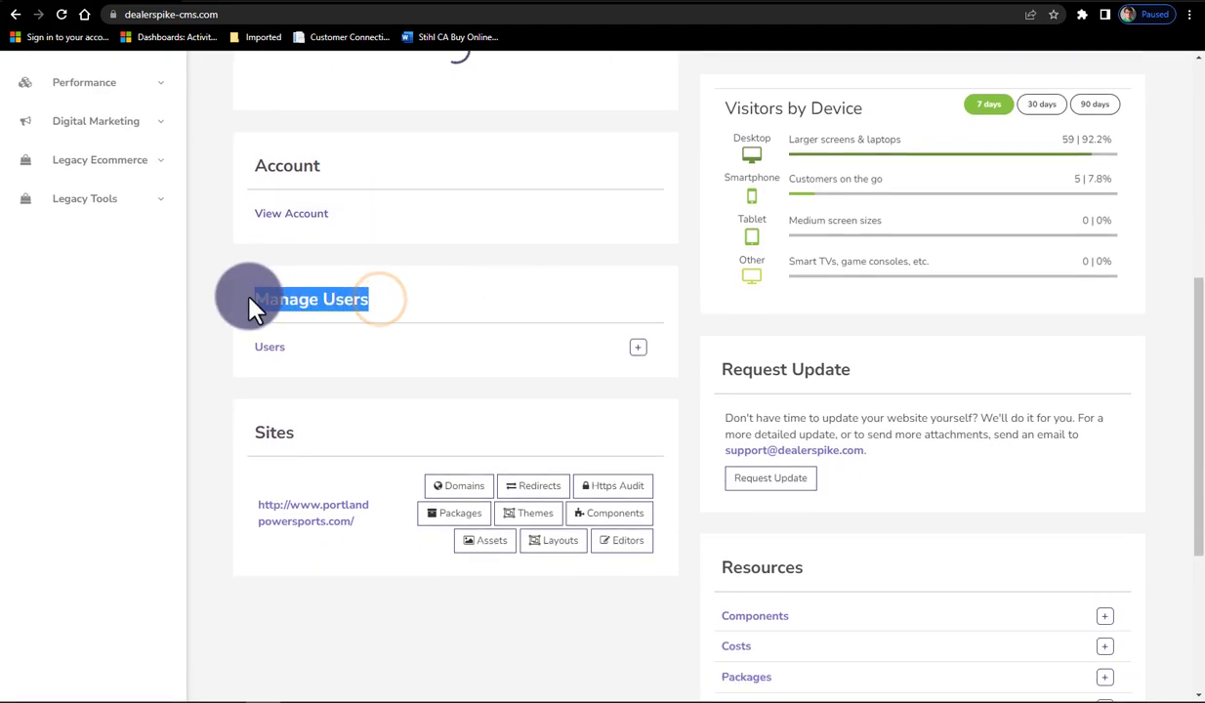
pyautogui.click(445, 291)
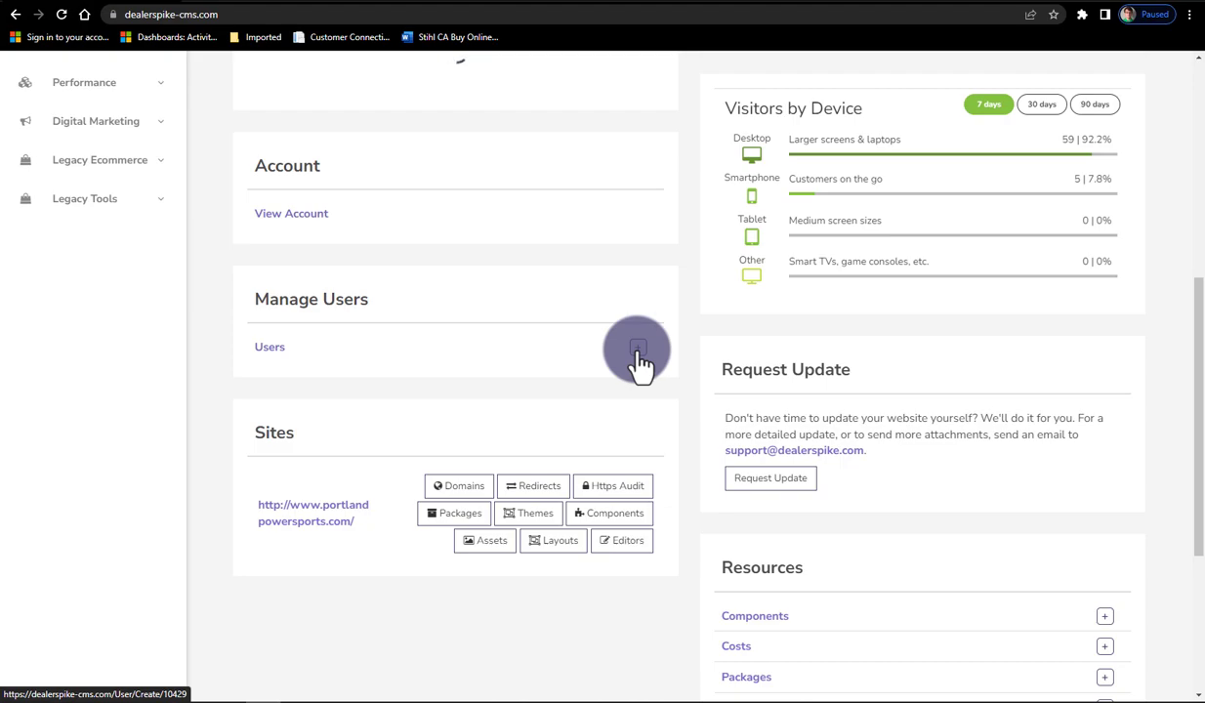
pyautogui.scroll(-1, 639, 361)
pyautogui.moveTo(296, 361); pyautogui.dragTo(252, 360)
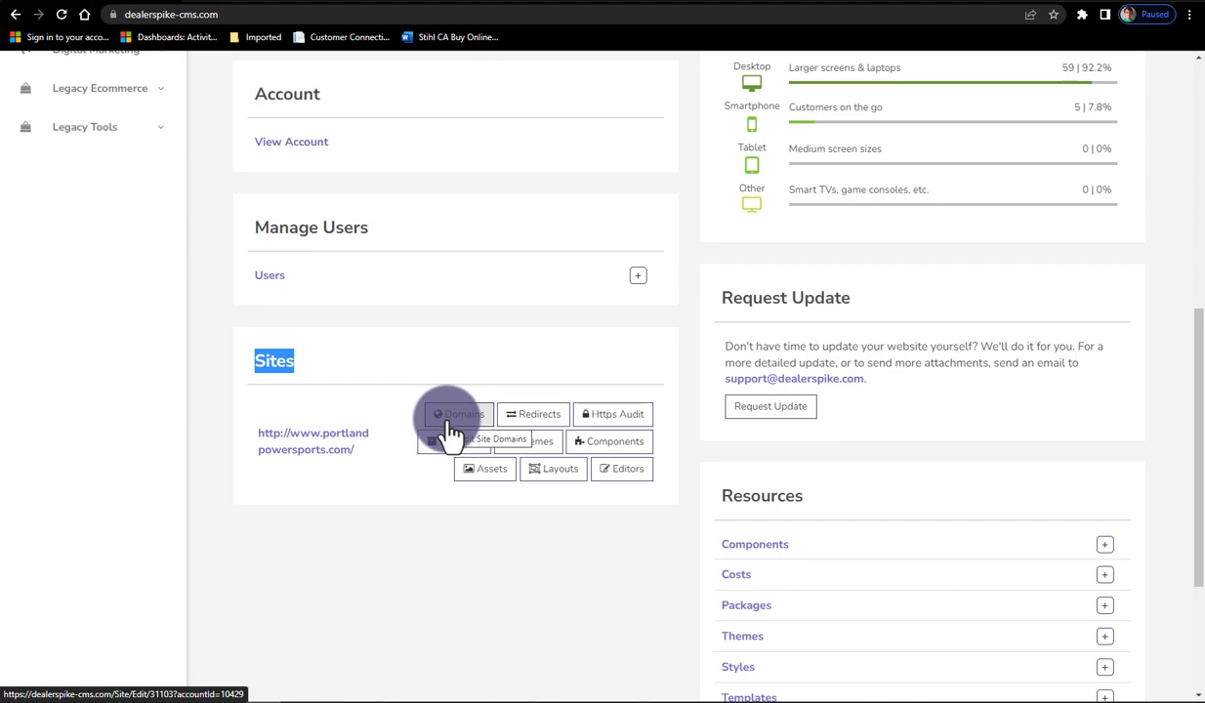
pyautogui.scroll(1, 1021, 543)
pyautogui.moveTo(860, 376); pyautogui.dragTo(721, 369)
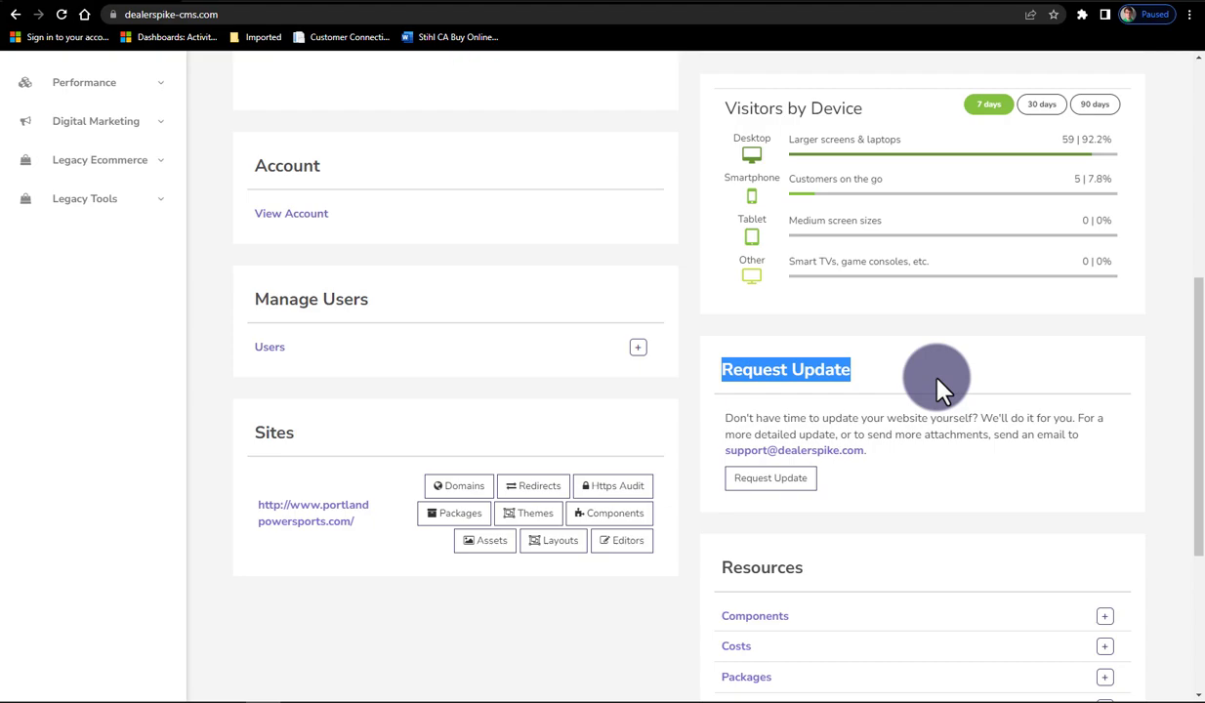
pyautogui.click(784, 485)
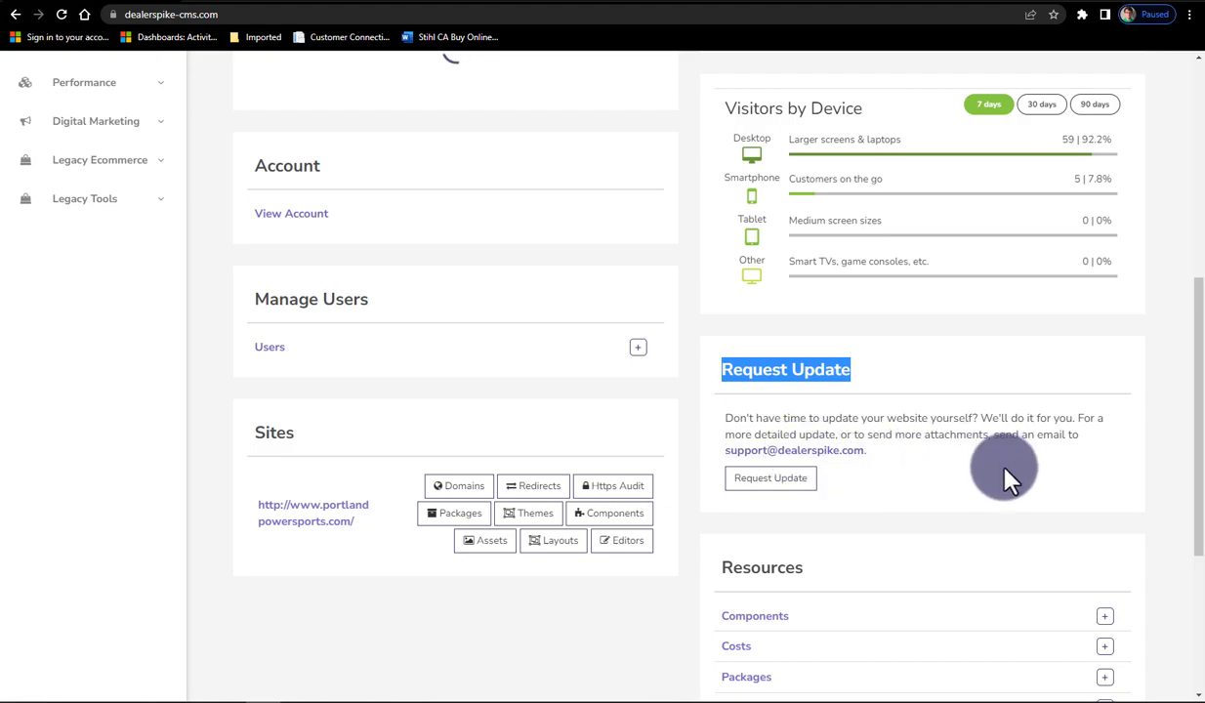
pyautogui.scroll(5, 938, 268)
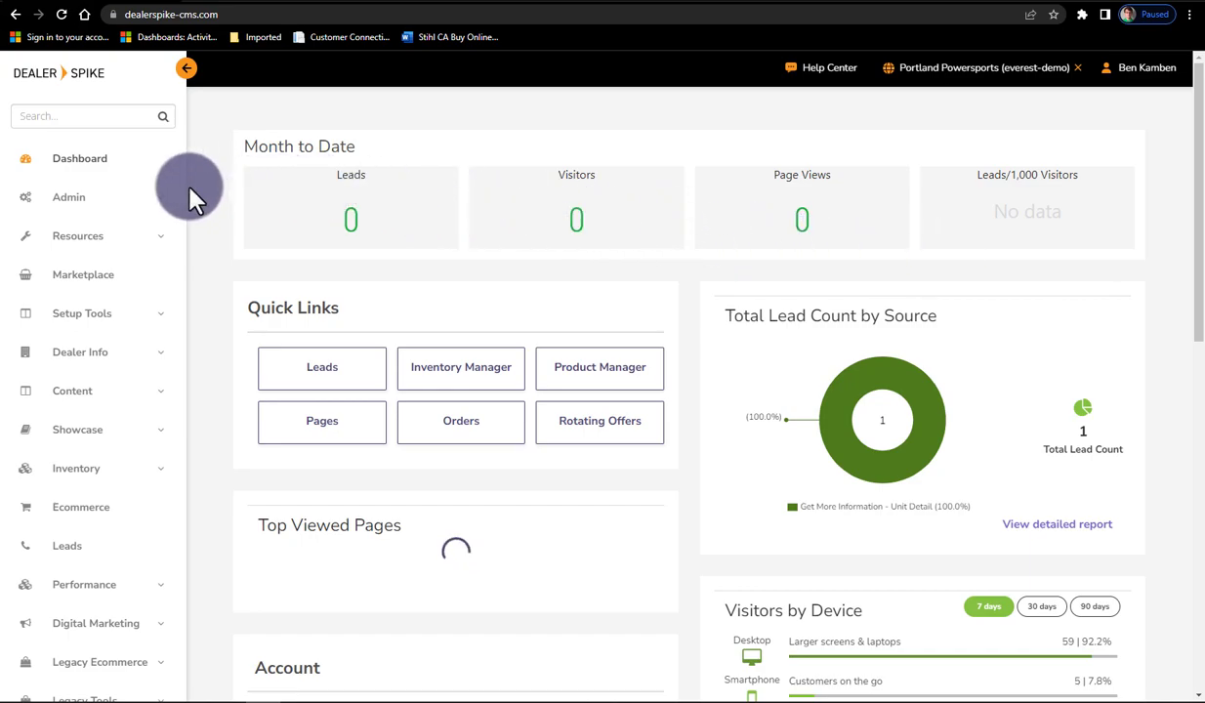
# Look through the options available under Admin and Setup Tools.
pyautogui.click(75, 198)
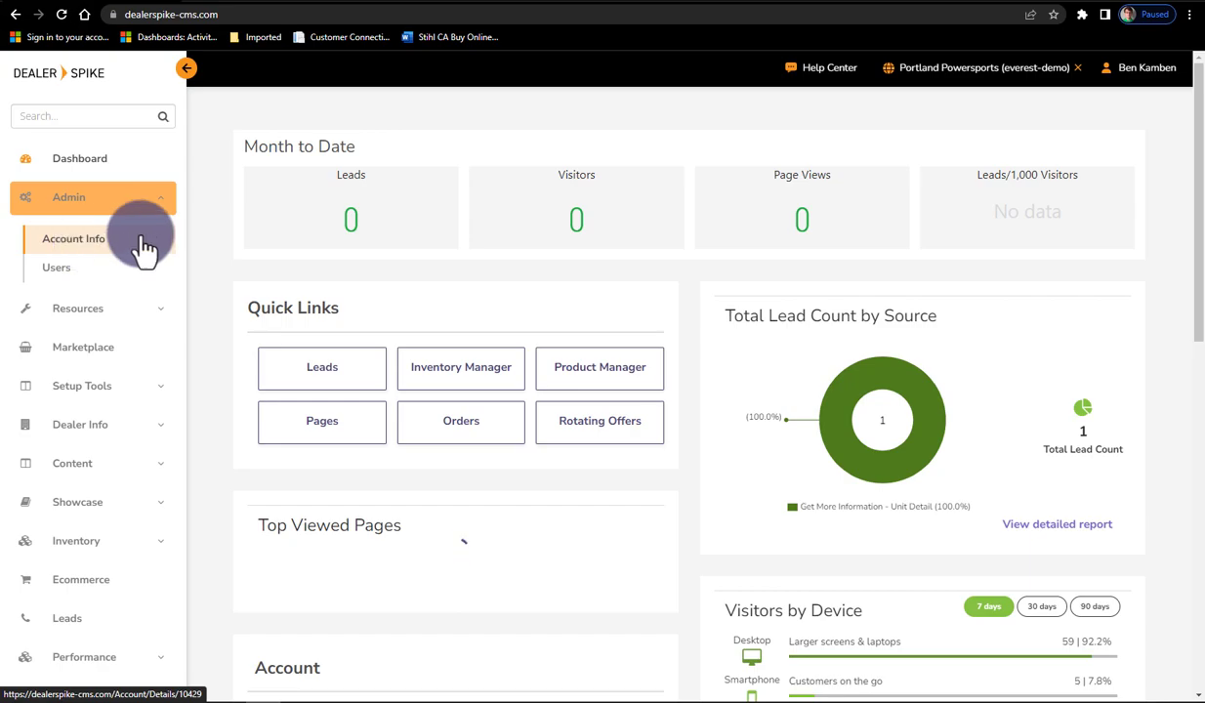
pyautogui.click(155, 203)
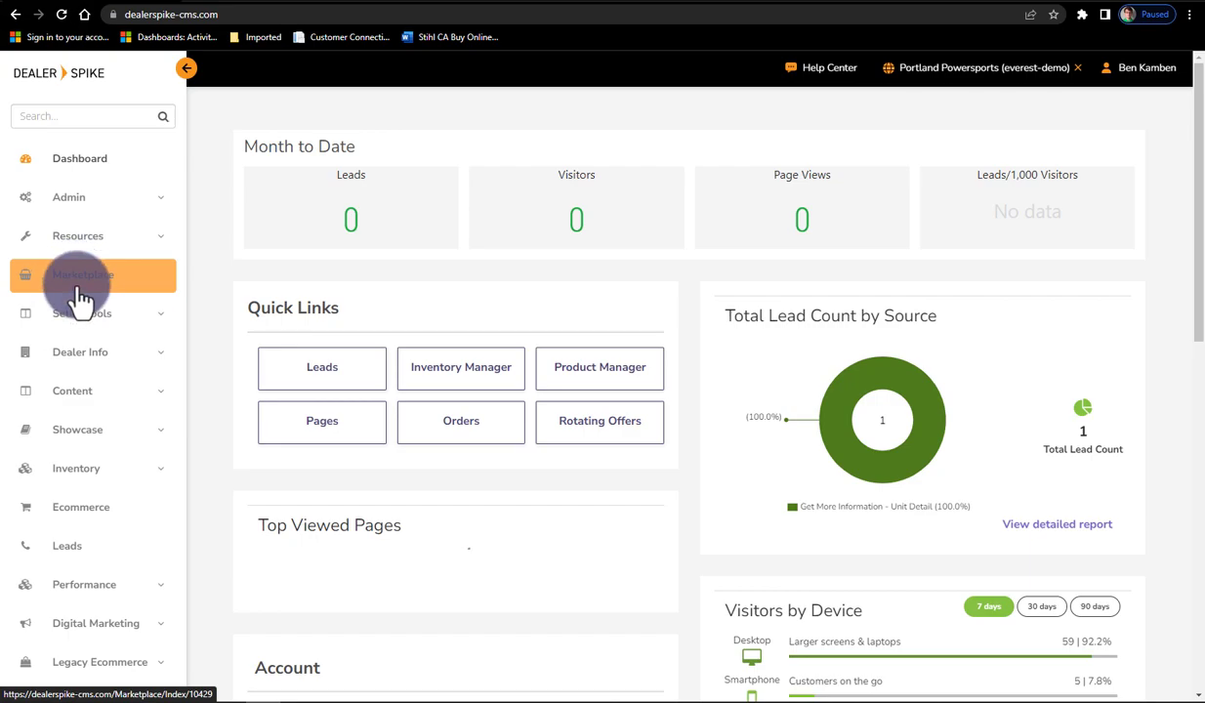
pyautogui.click(157, 315)
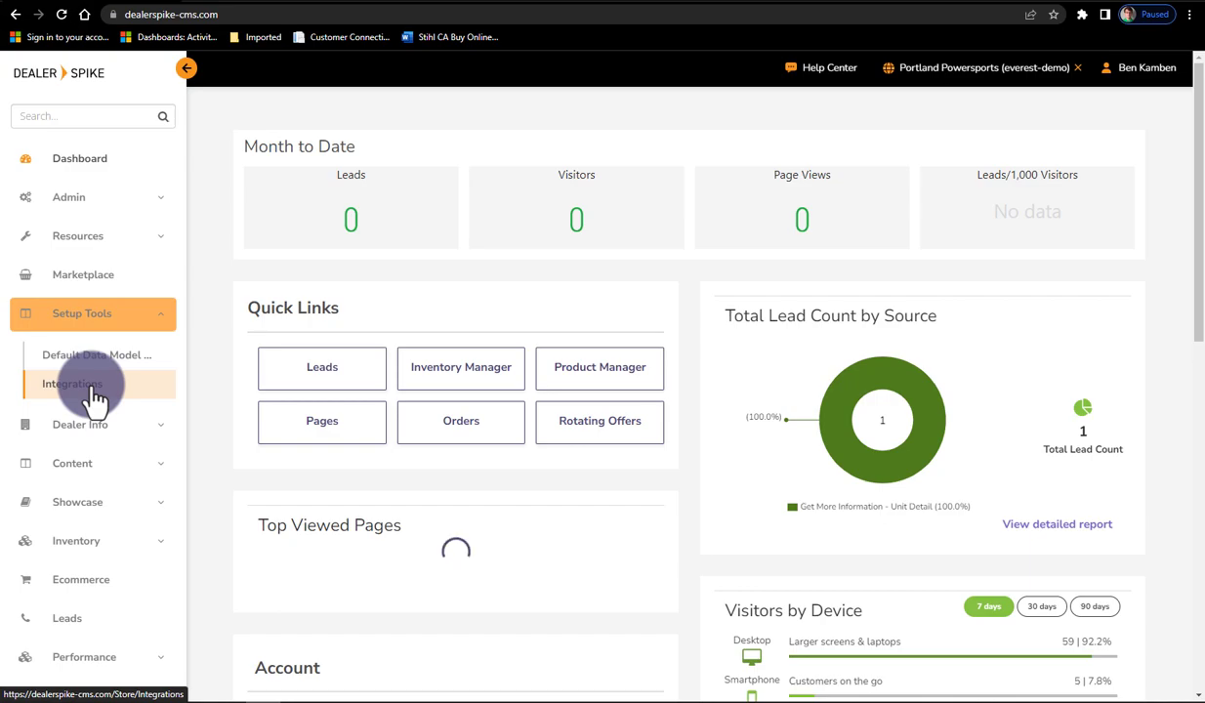
# Open the dealer's Locations page and review the primary location's detail fields.
pyautogui.click(157, 425)
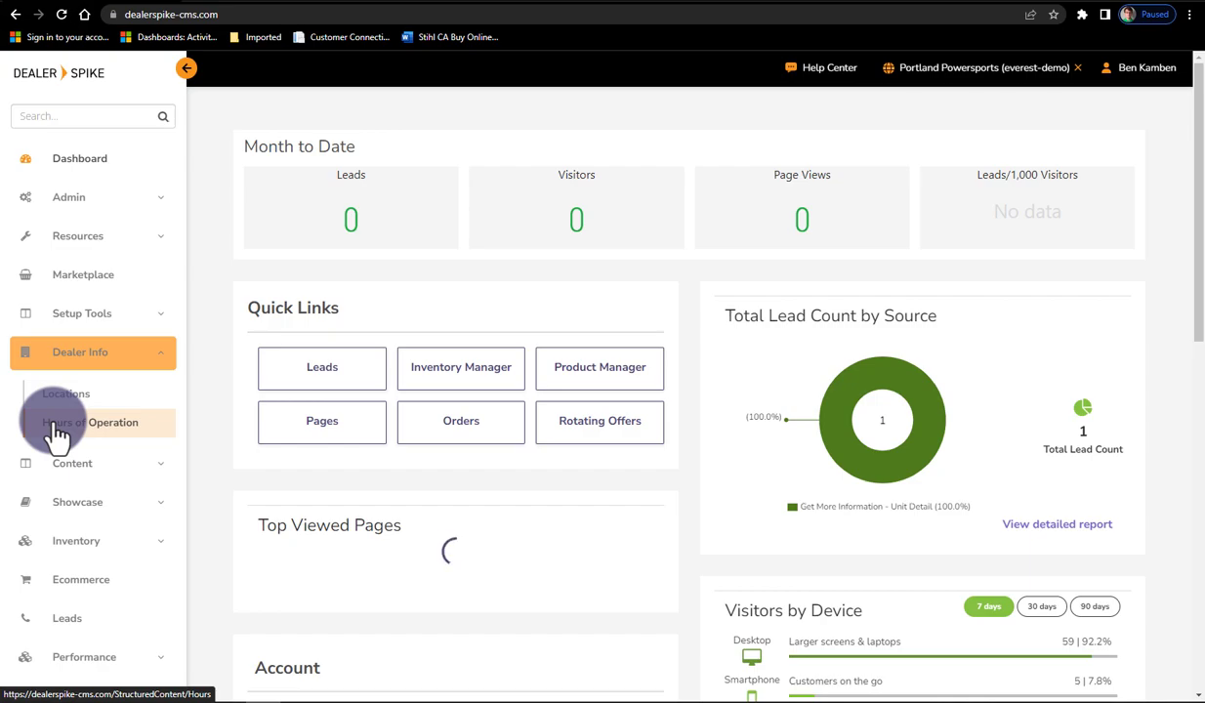
pyautogui.click(66, 399)
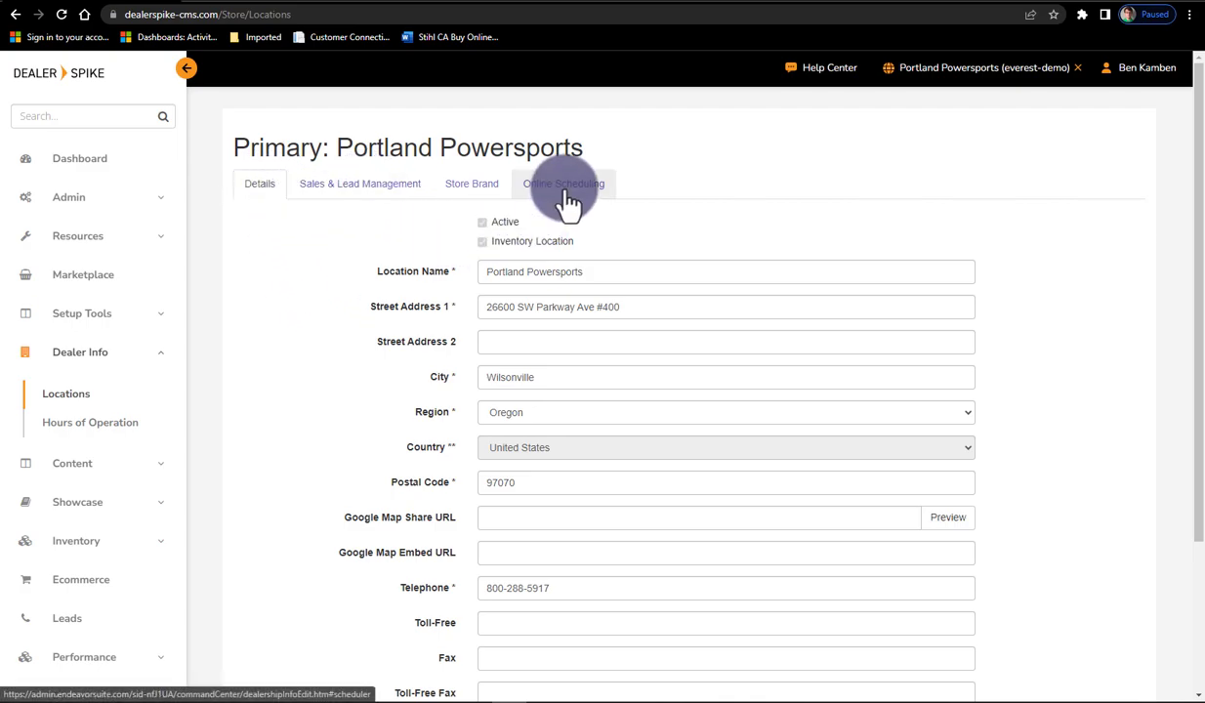
pyautogui.scroll(-1, 703, 312)
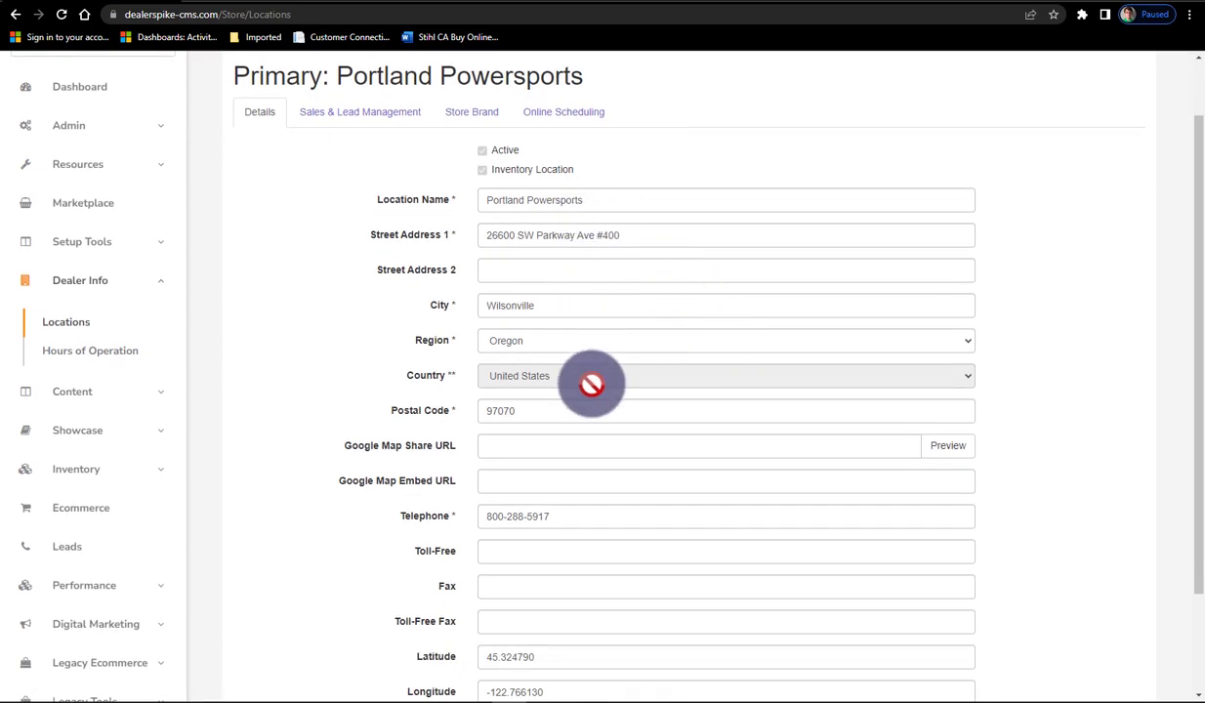
pyautogui.scroll(-2, 592, 385)
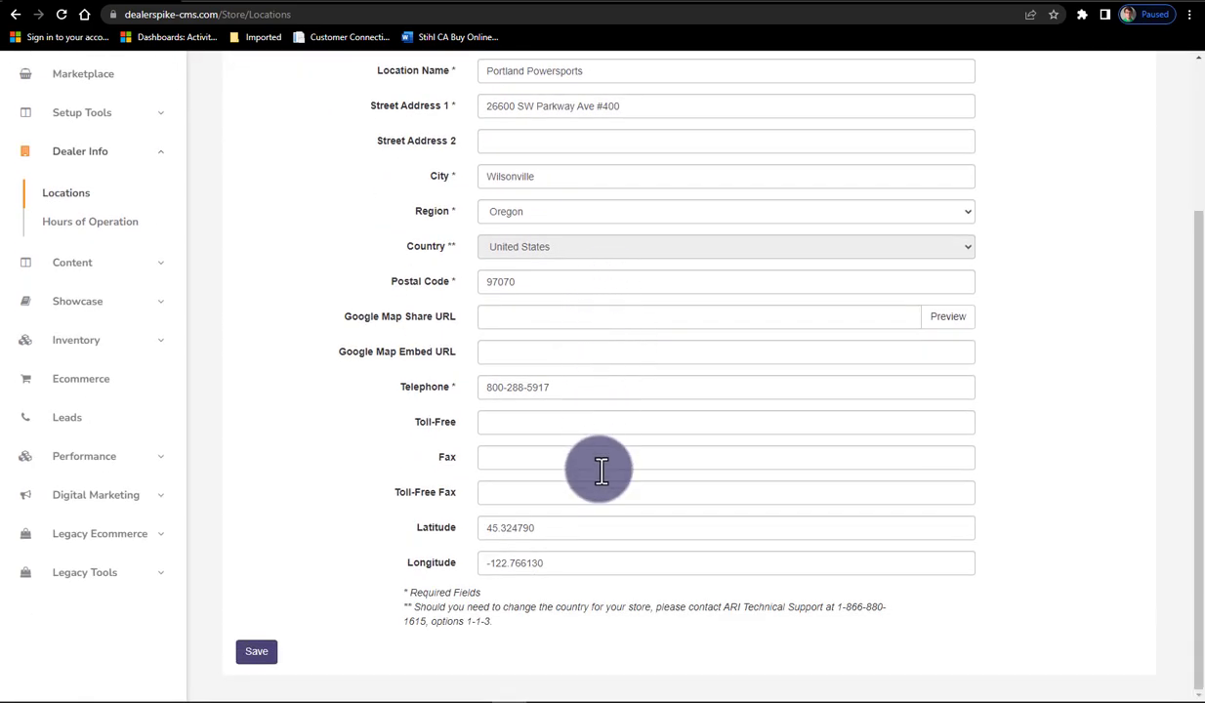
pyautogui.scroll(3, 586, 560)
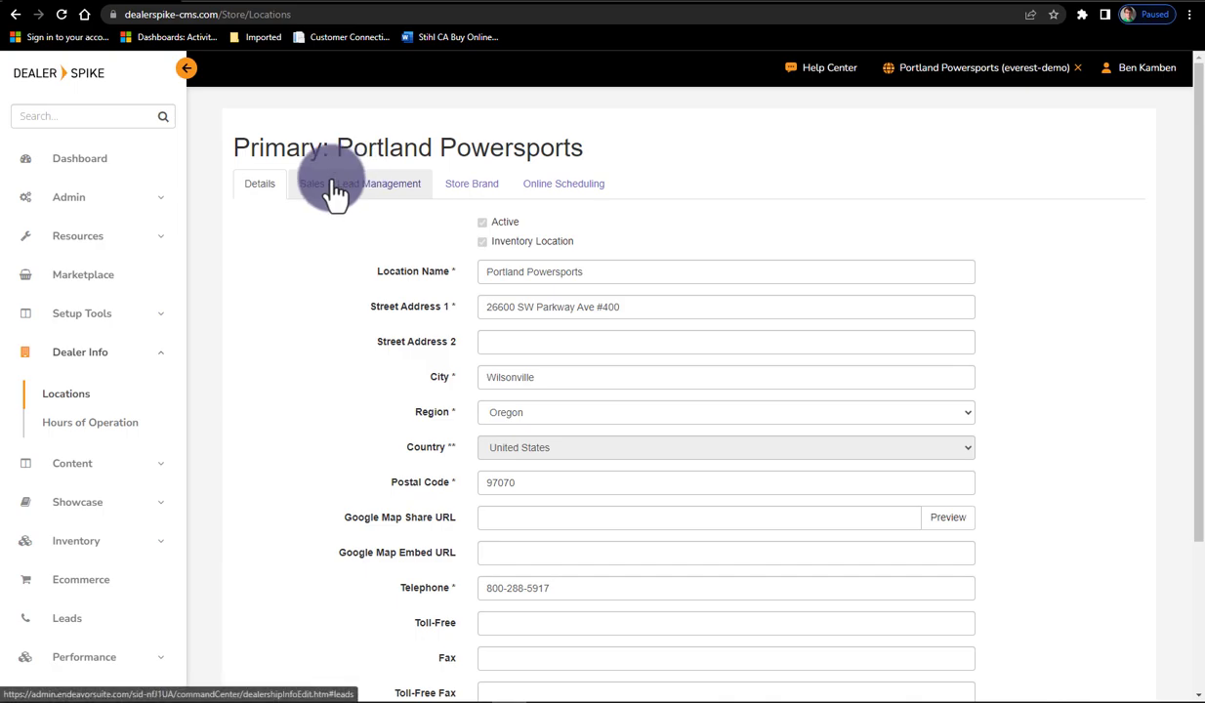
# Examine the location's Sales & Lead Management settings, especially the Contact Form's primary and CC email fields, and view its Online Scheduling settings.
pyautogui.click(335, 186)
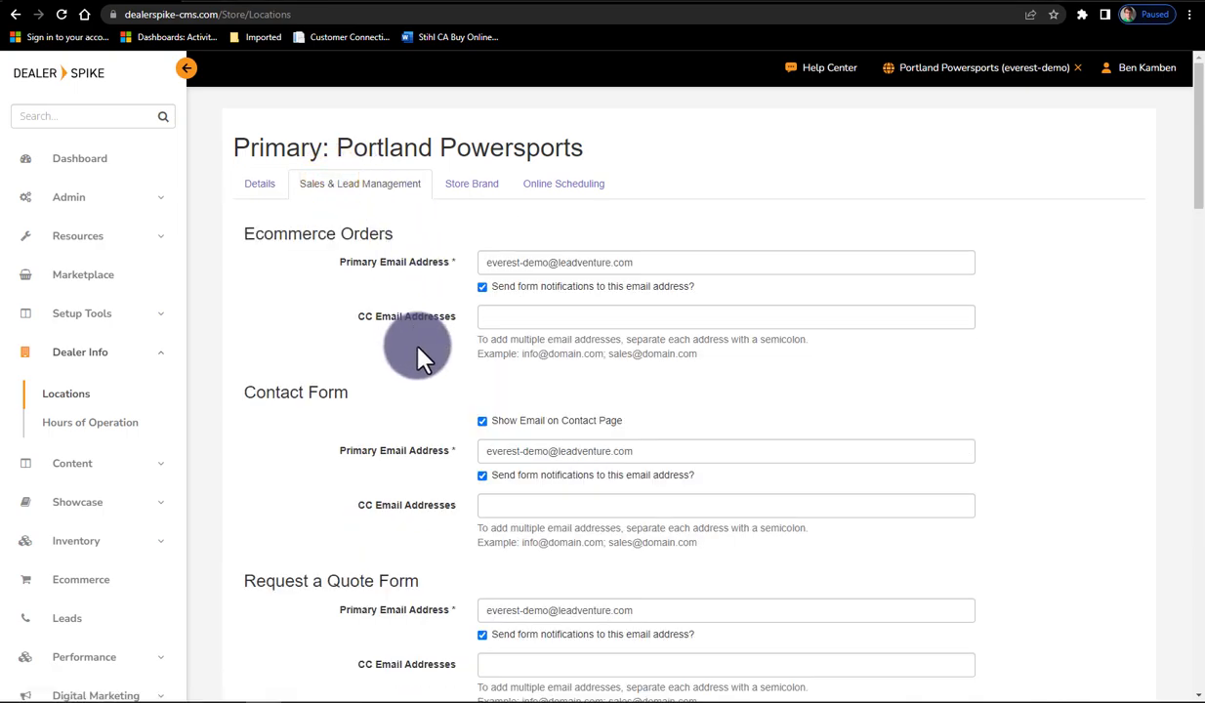
pyautogui.scroll(-1, 391, 337)
pyautogui.click(357, 316)
pyautogui.moveTo(358, 315); pyautogui.dragTo(226, 335)
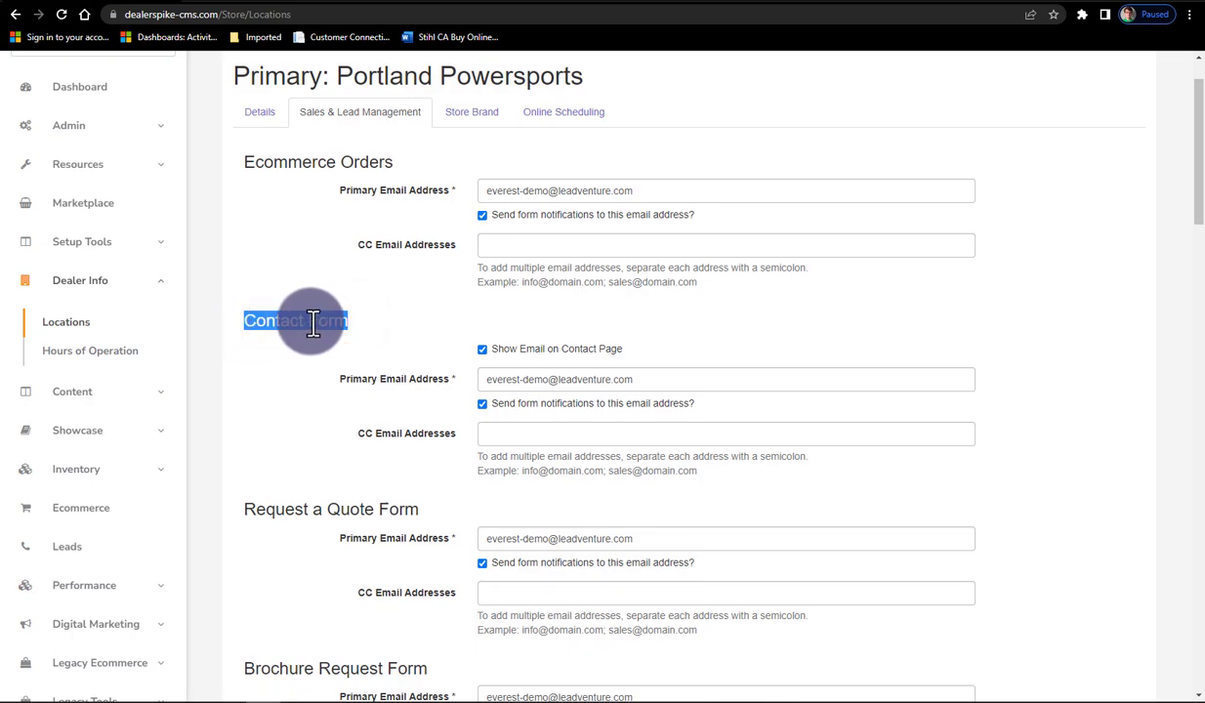
pyautogui.moveTo(335, 378); pyautogui.dragTo(459, 375)
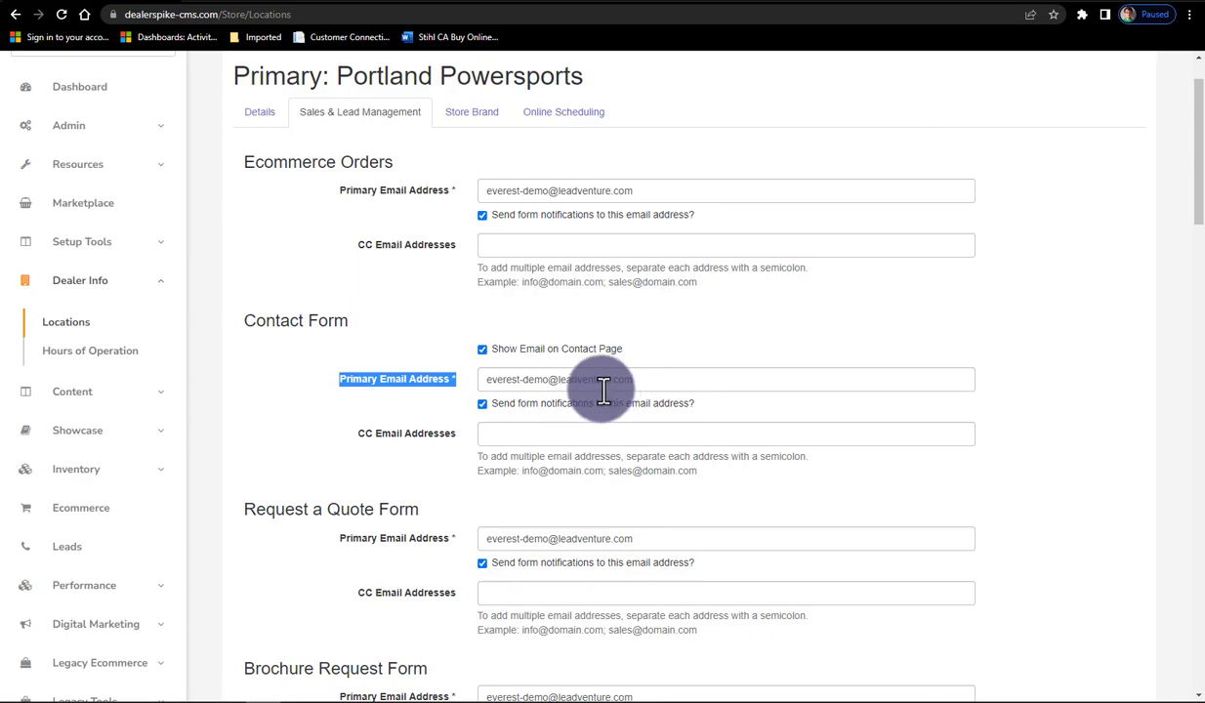
pyautogui.moveTo(454, 434); pyautogui.dragTo(356, 447)
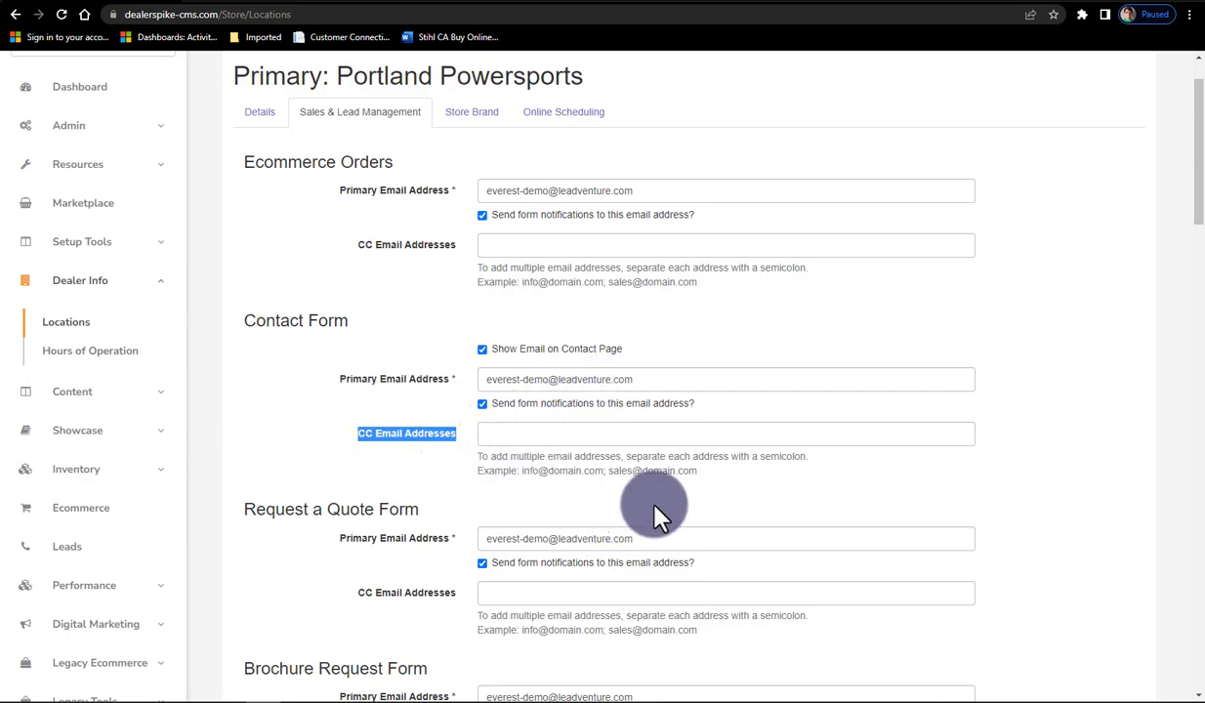
pyautogui.moveTo(707, 472); pyautogui.dragTo(485, 476)
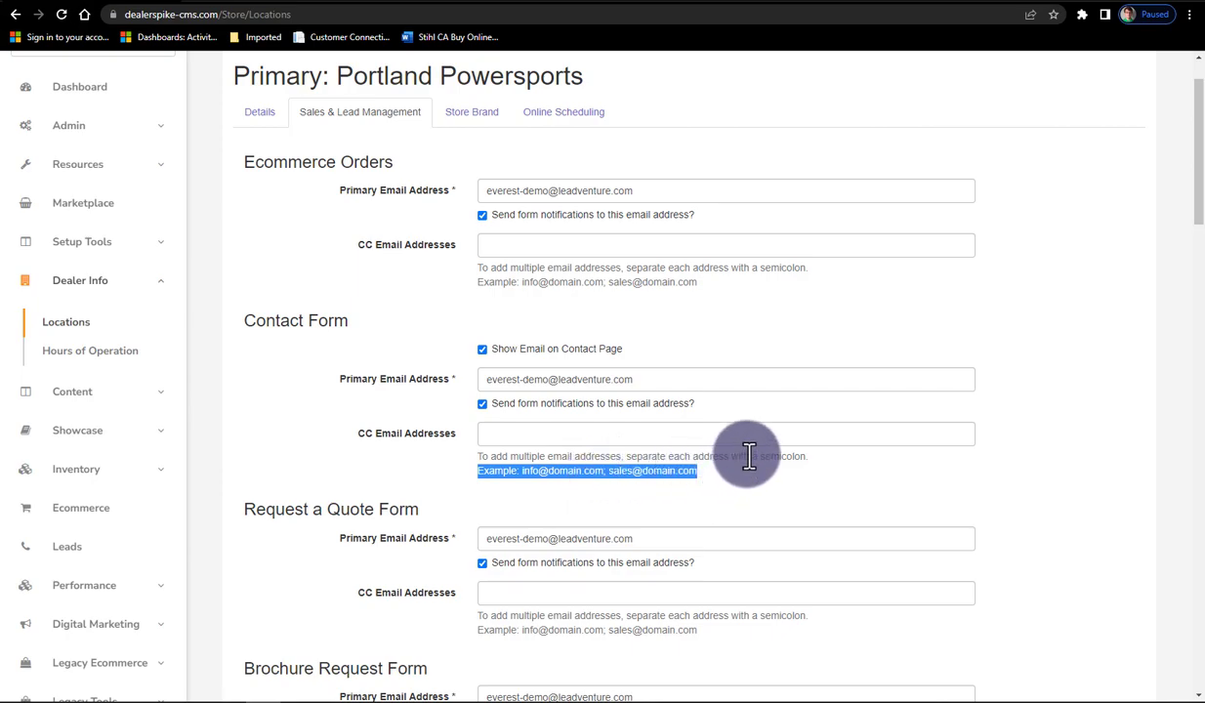
pyautogui.click(558, 115)
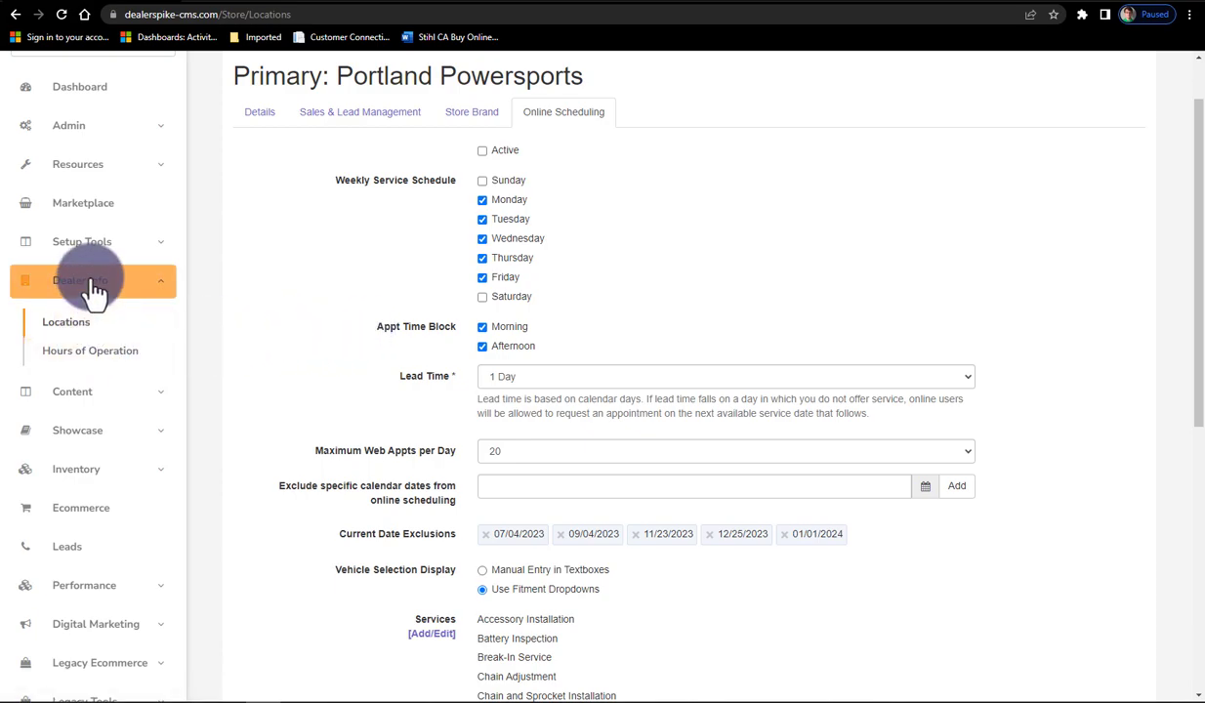
# Open the dealer's Hours of Operation, expand the Hours group's details and check its owner options.
pyautogui.click(83, 353)
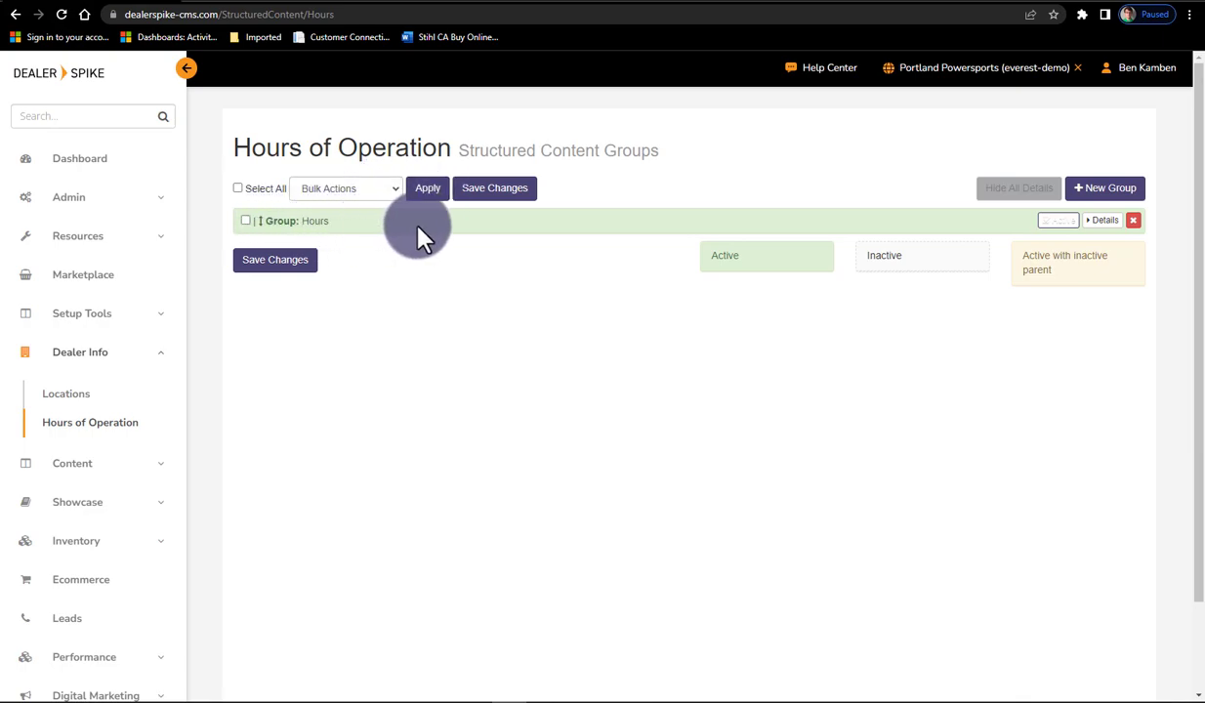
pyautogui.click(1102, 221)
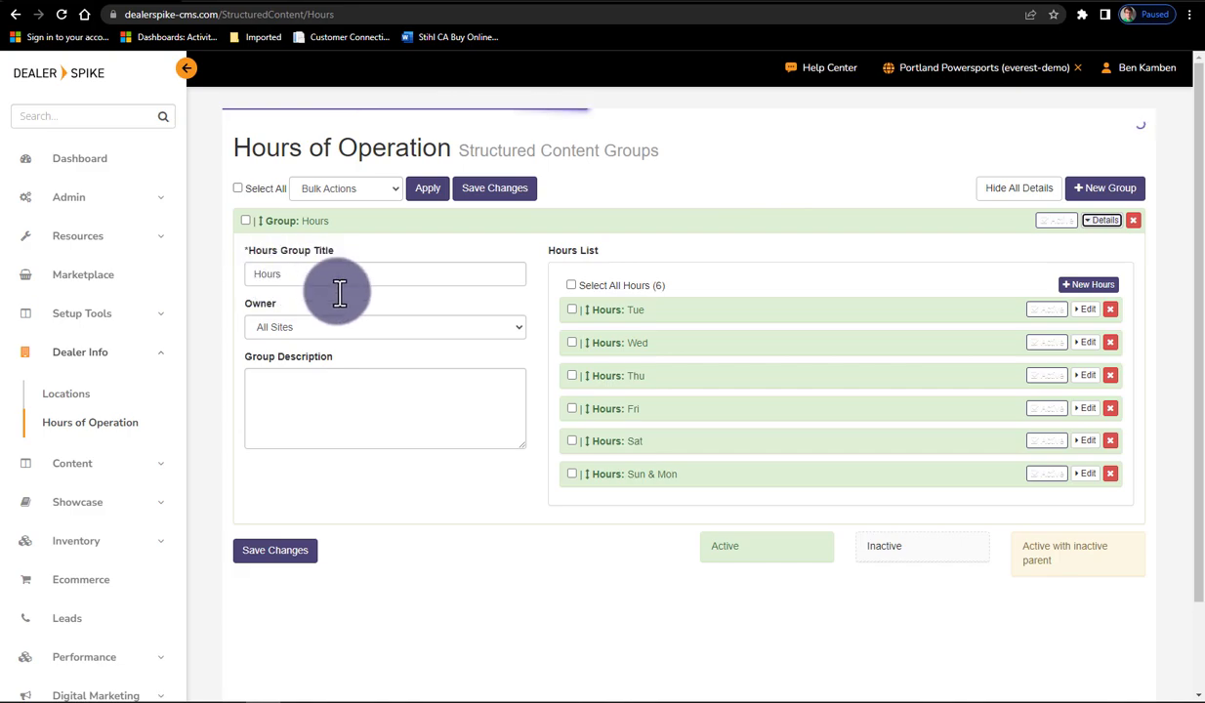
pyautogui.moveTo(277, 306); pyautogui.dragTo(243, 305)
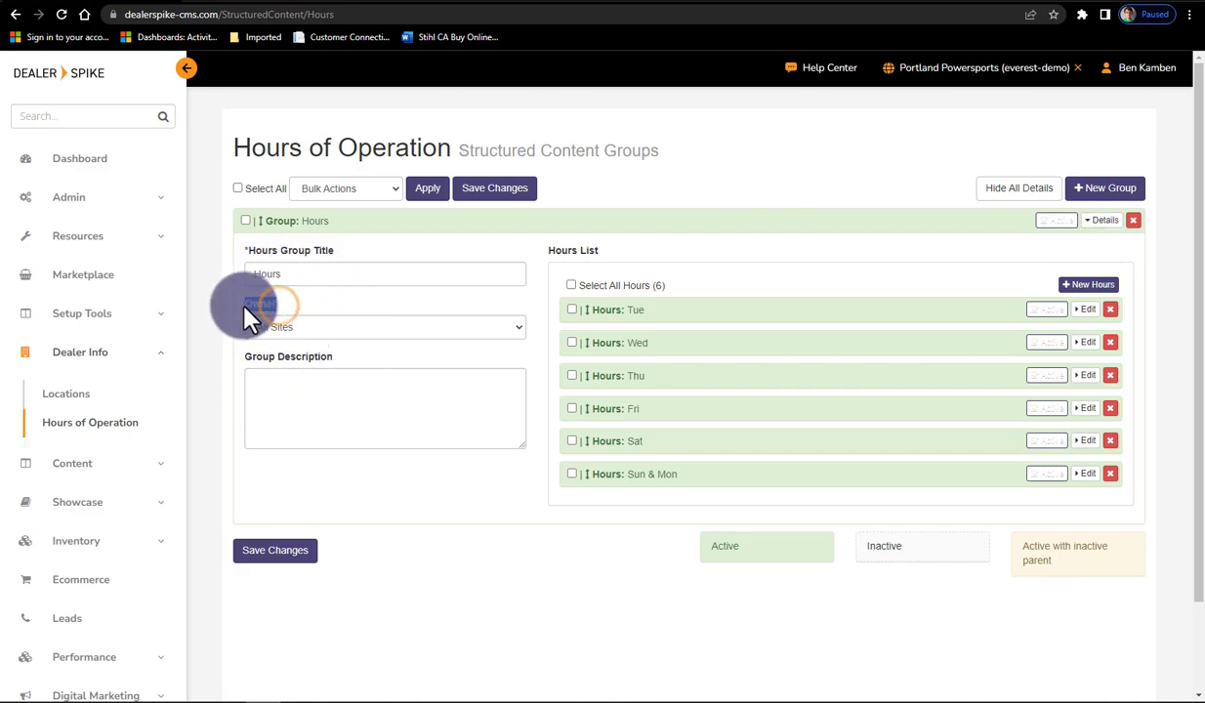
pyautogui.click(283, 327)
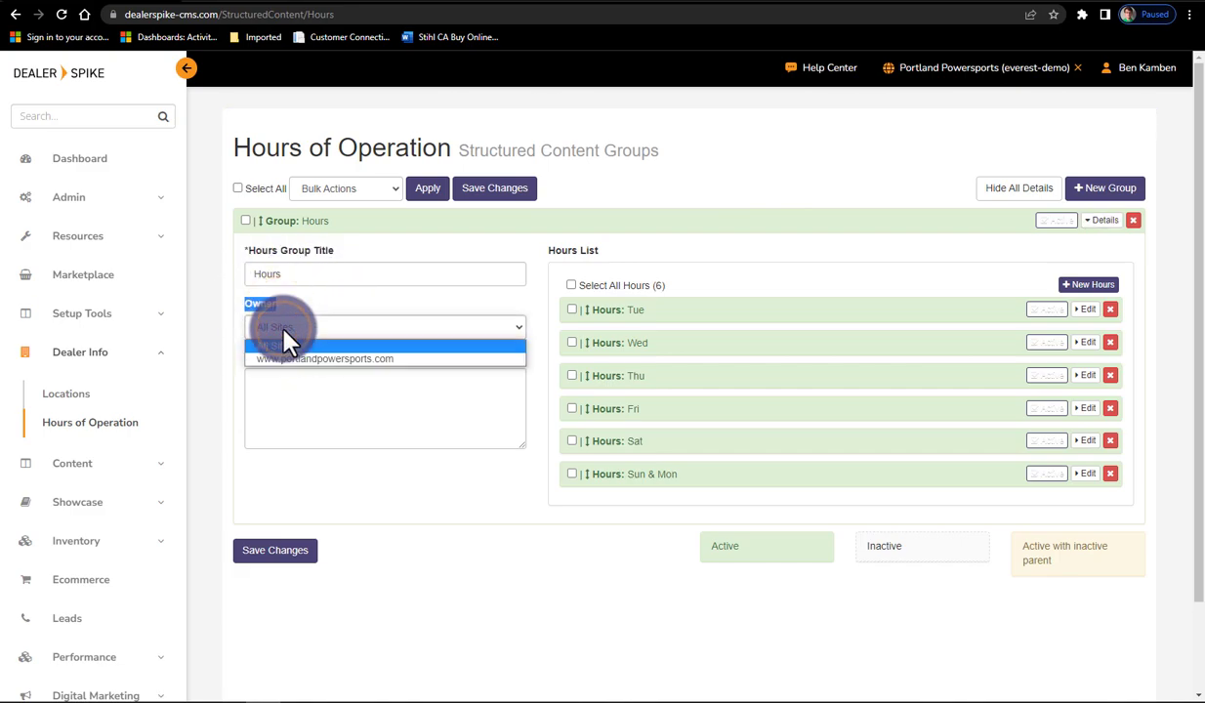
pyautogui.click(284, 332)
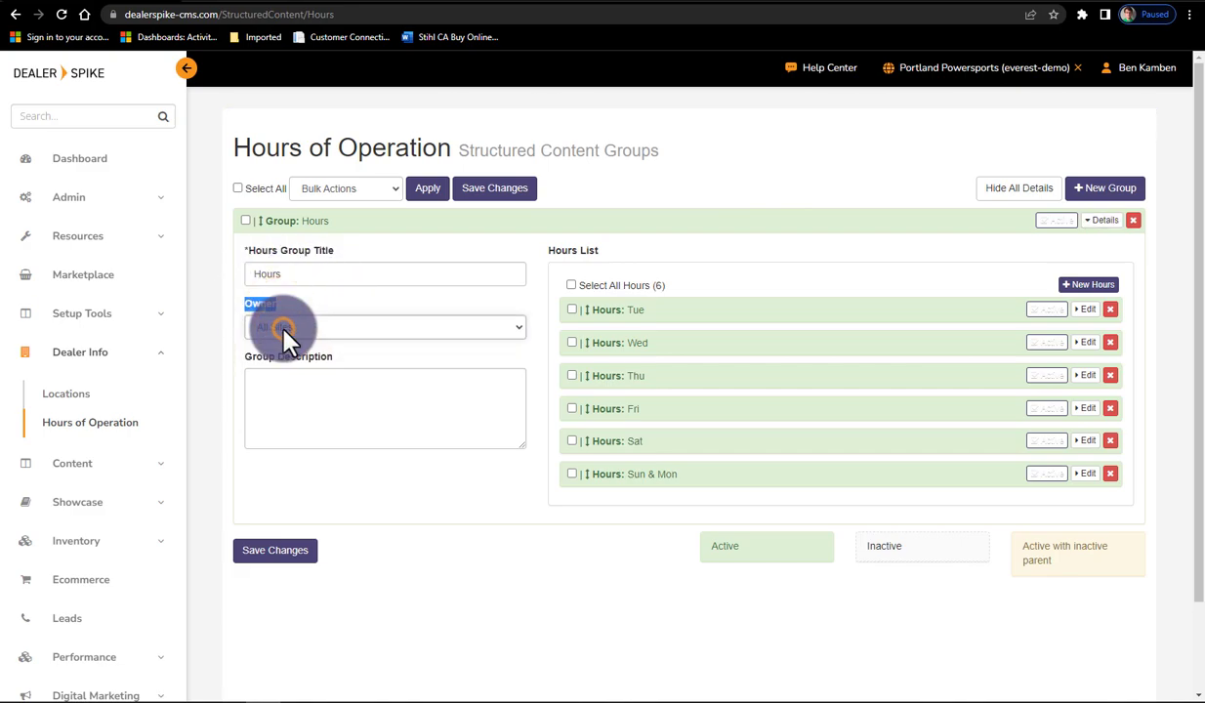
pyautogui.click(367, 352)
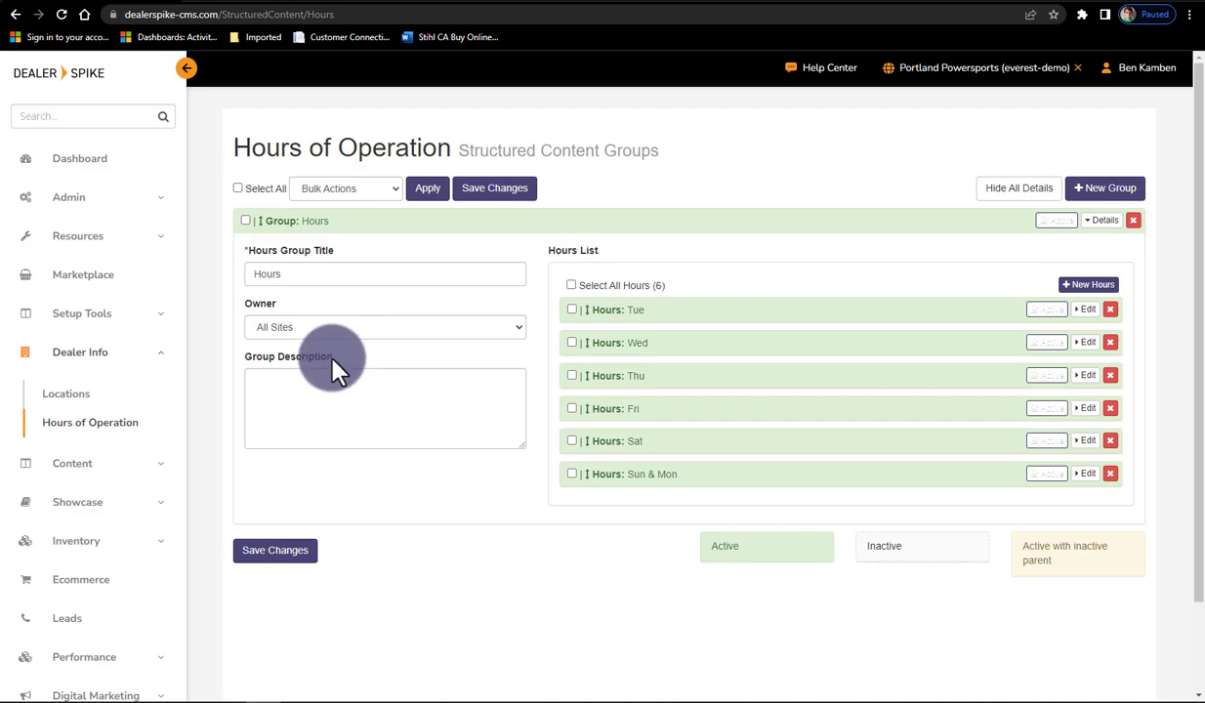
# Check the Hours group's description field and view the Tuesday entry's opening and closing times.
pyautogui.moveTo(333, 357); pyautogui.dragTo(268, 356)
pyautogui.click(270, 380)
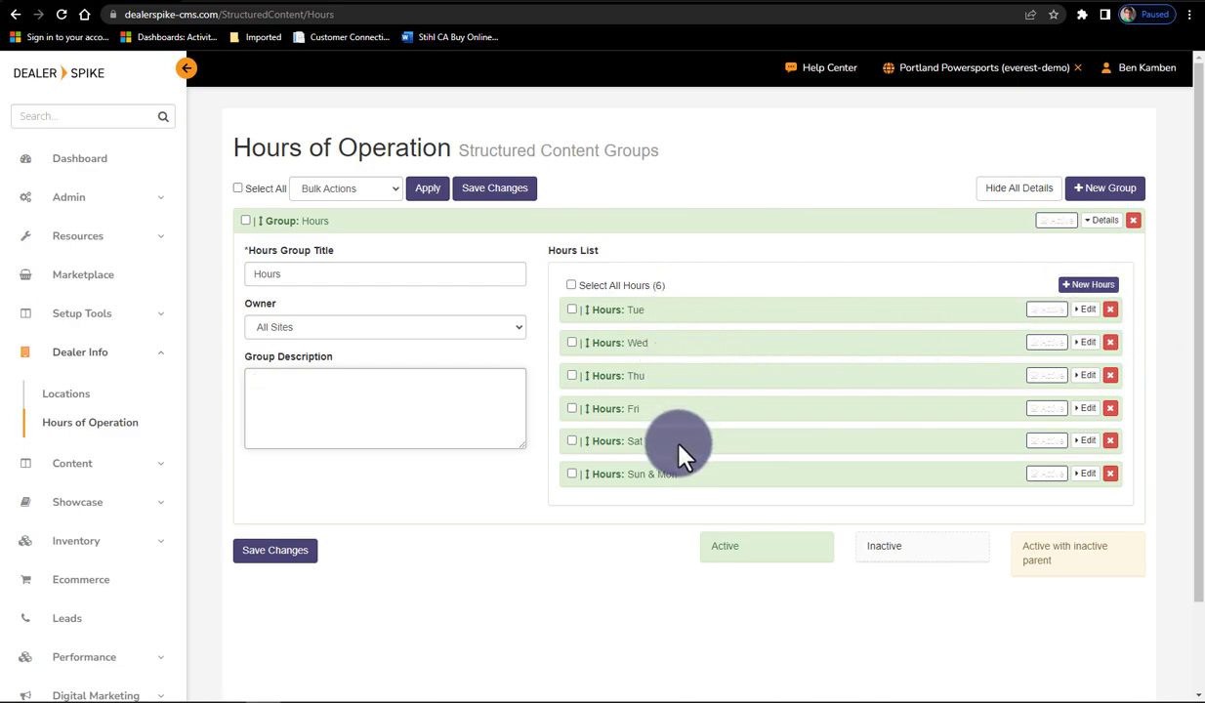
pyautogui.click(1086, 310)
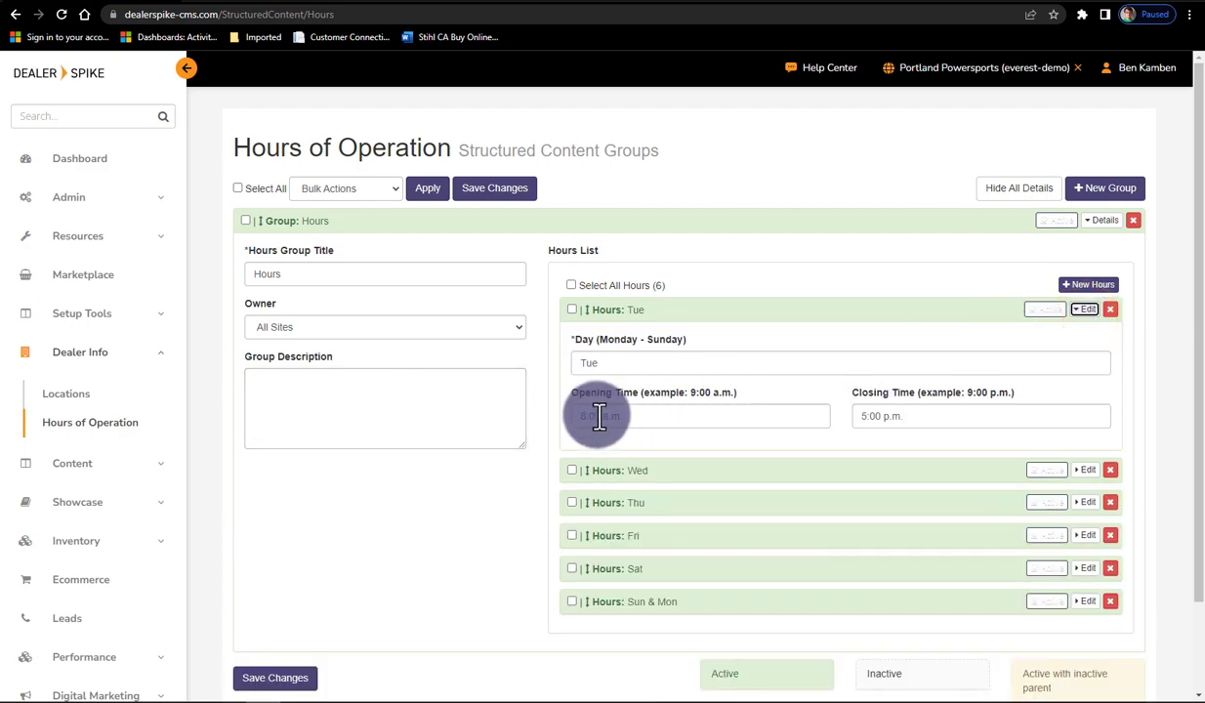
pyautogui.click(860, 310)
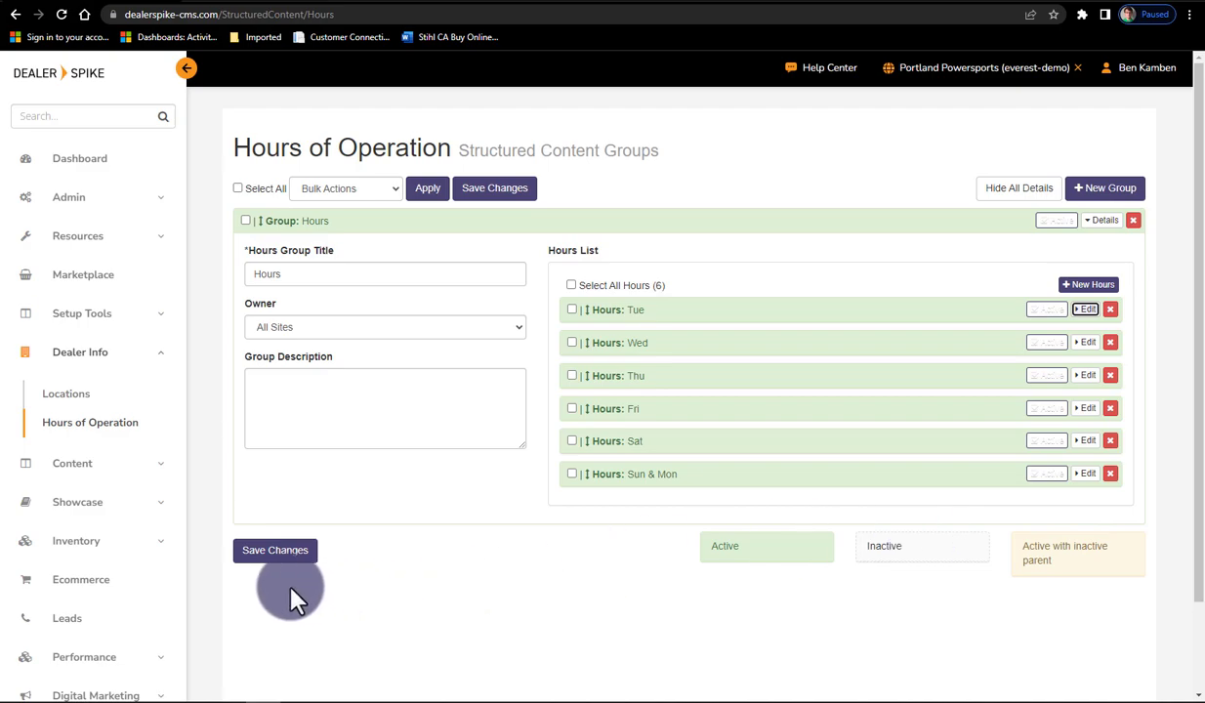
# Check the Portland Powersports site's options for publishing the Hours of Operation changes.
pyautogui.click(279, 555)
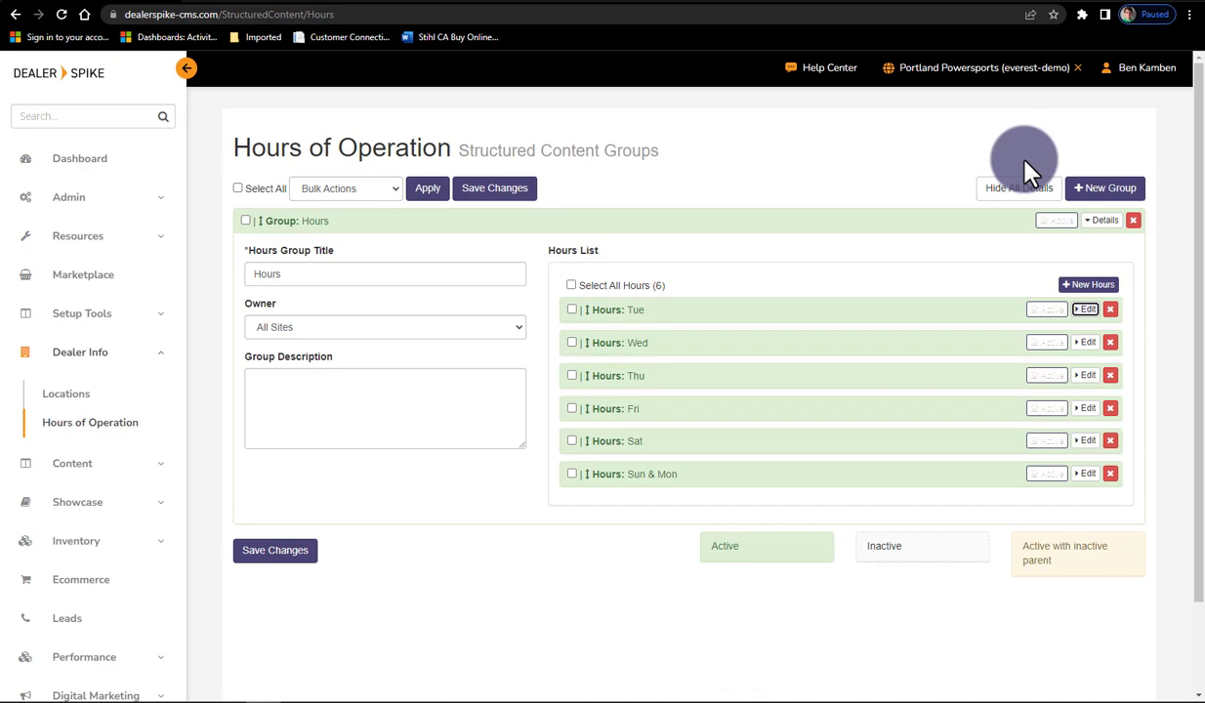
pyautogui.click(970, 70)
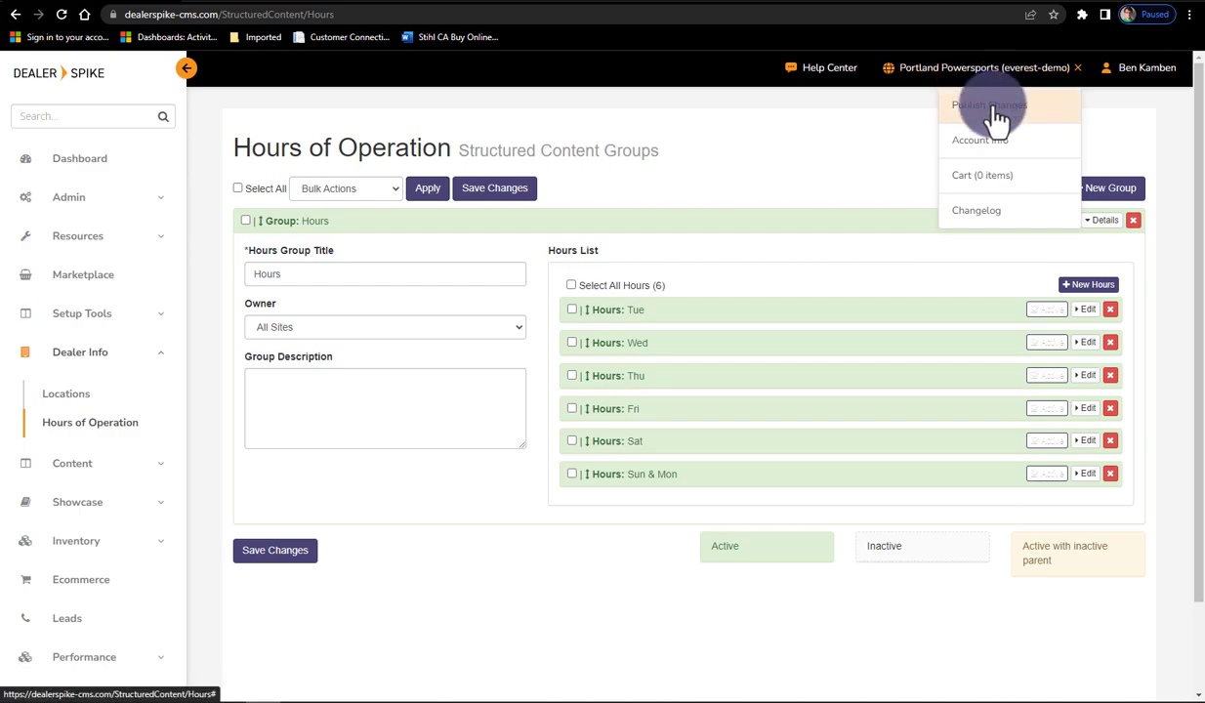
pyautogui.click(958, 71)
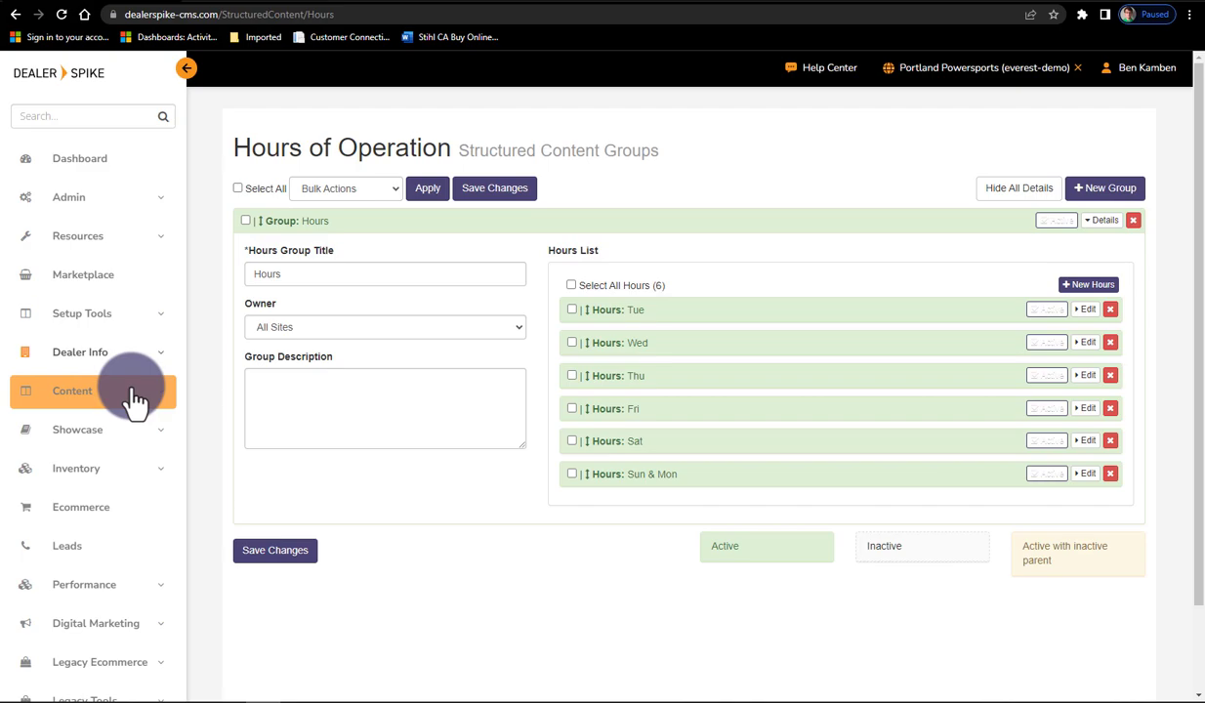
# Expand the Content section's page types, then switch to the dealer's website and check its main navigation menu.
pyautogui.click(135, 396)
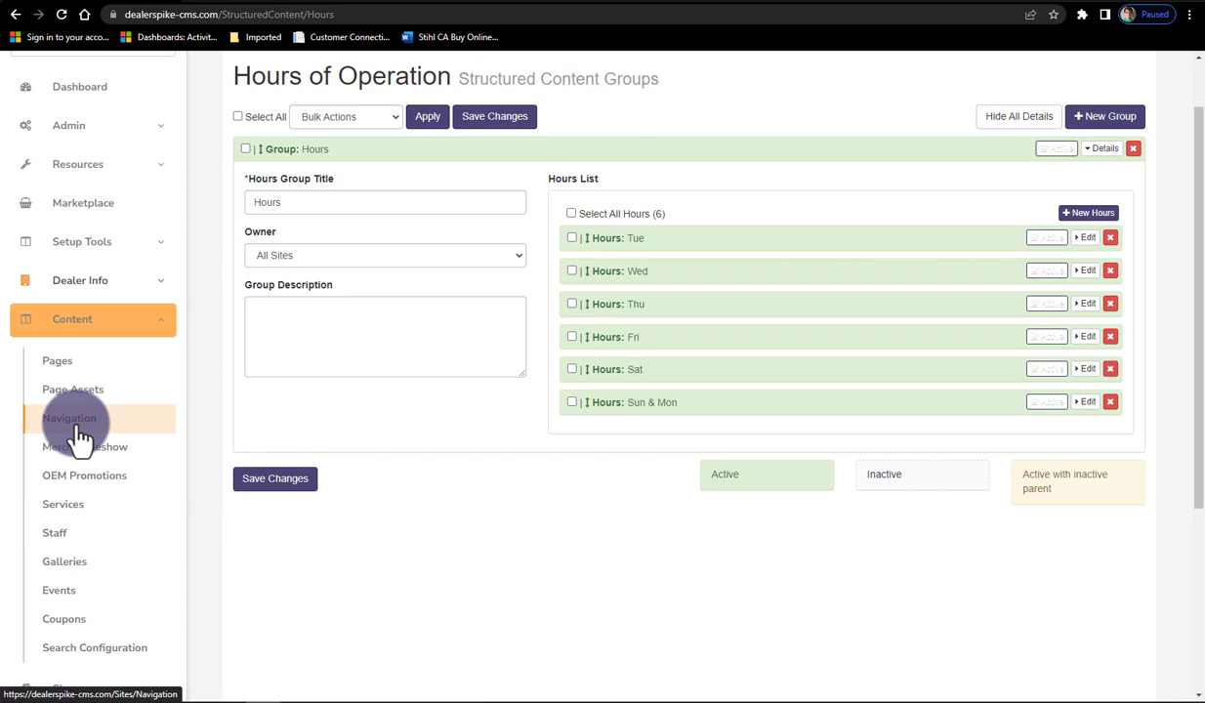
pyautogui.click(264, 4)
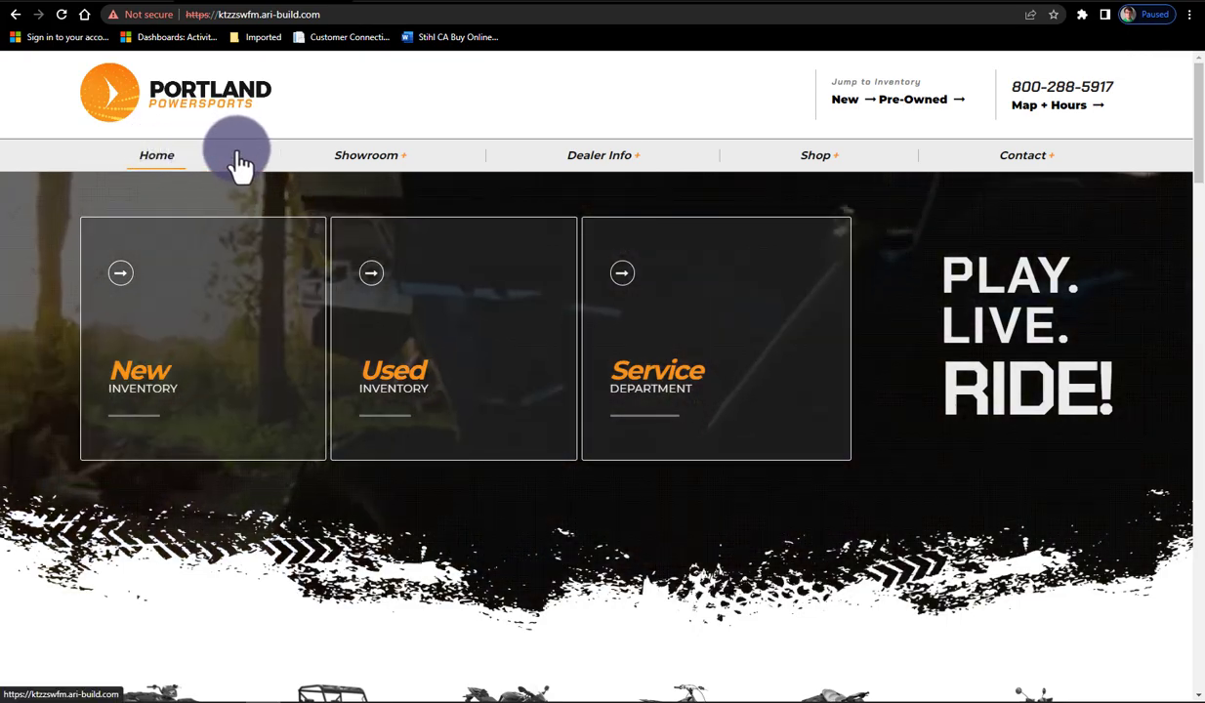
pyautogui.moveTo(389, 164)
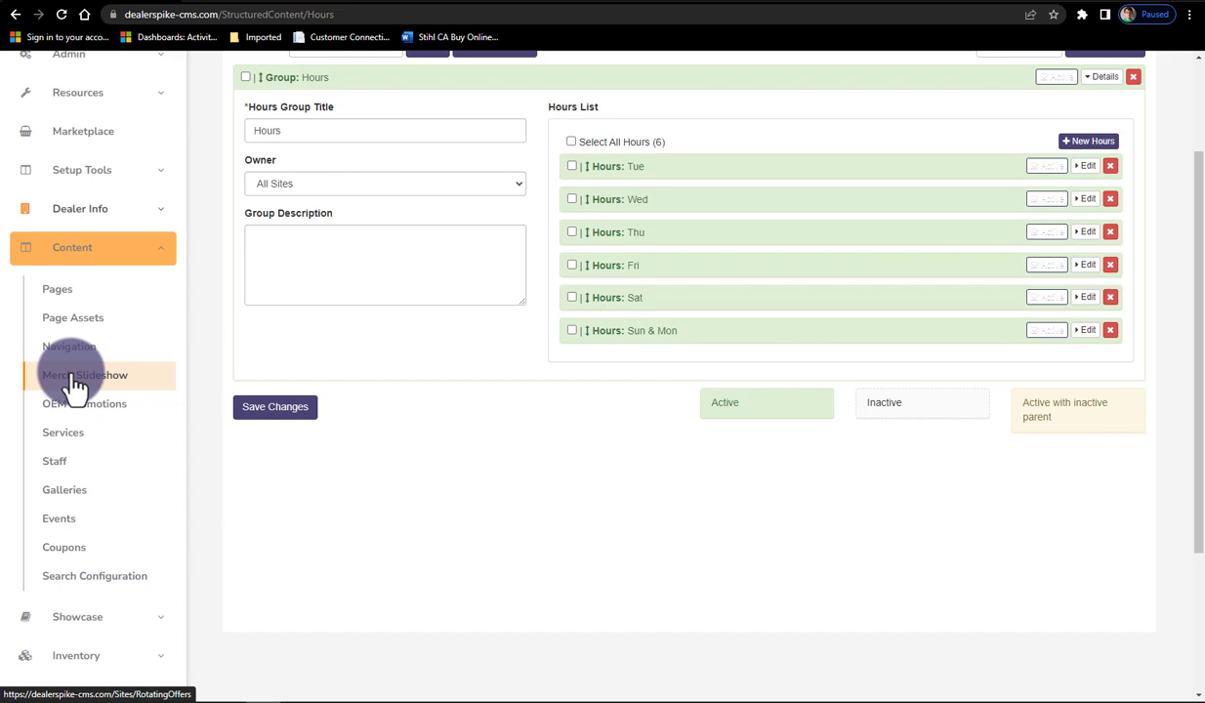
# Open the Merch Slideshow in the CMS and try rearranging the 2024 Arctic Cat Trail/Utility Sleds offer in the Offer Queue.
pyautogui.click(76, 383)
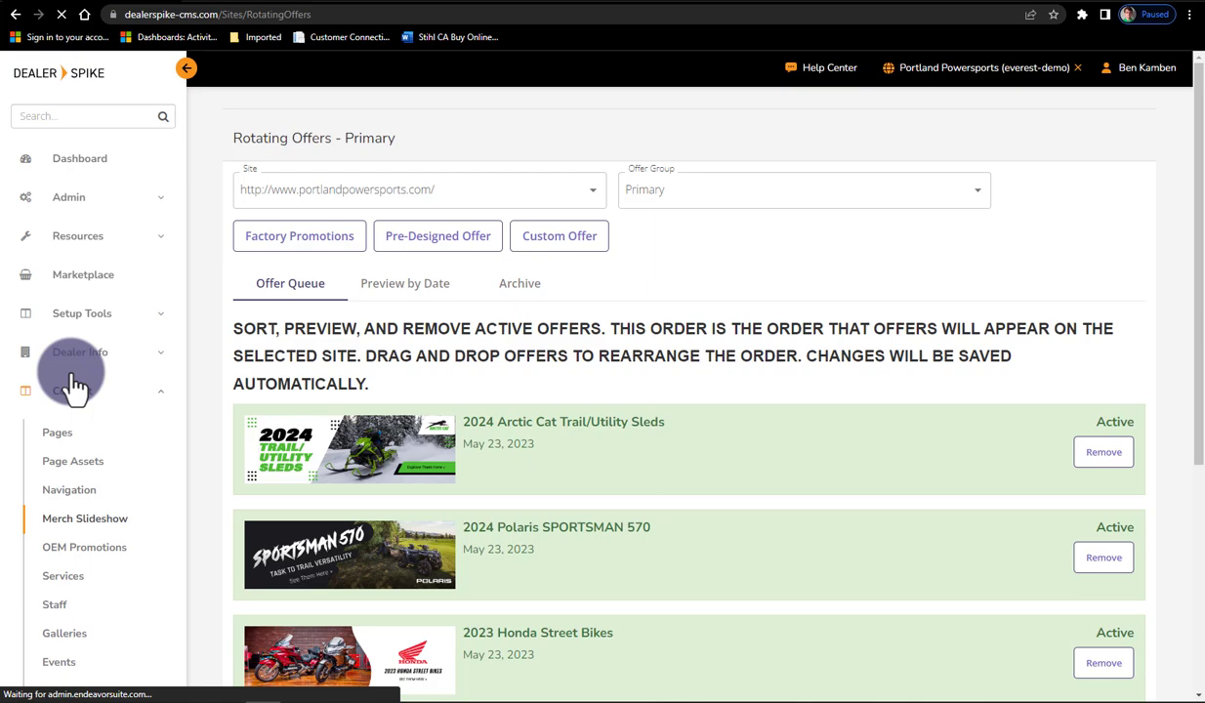
pyautogui.scroll(-2, 1080, 360)
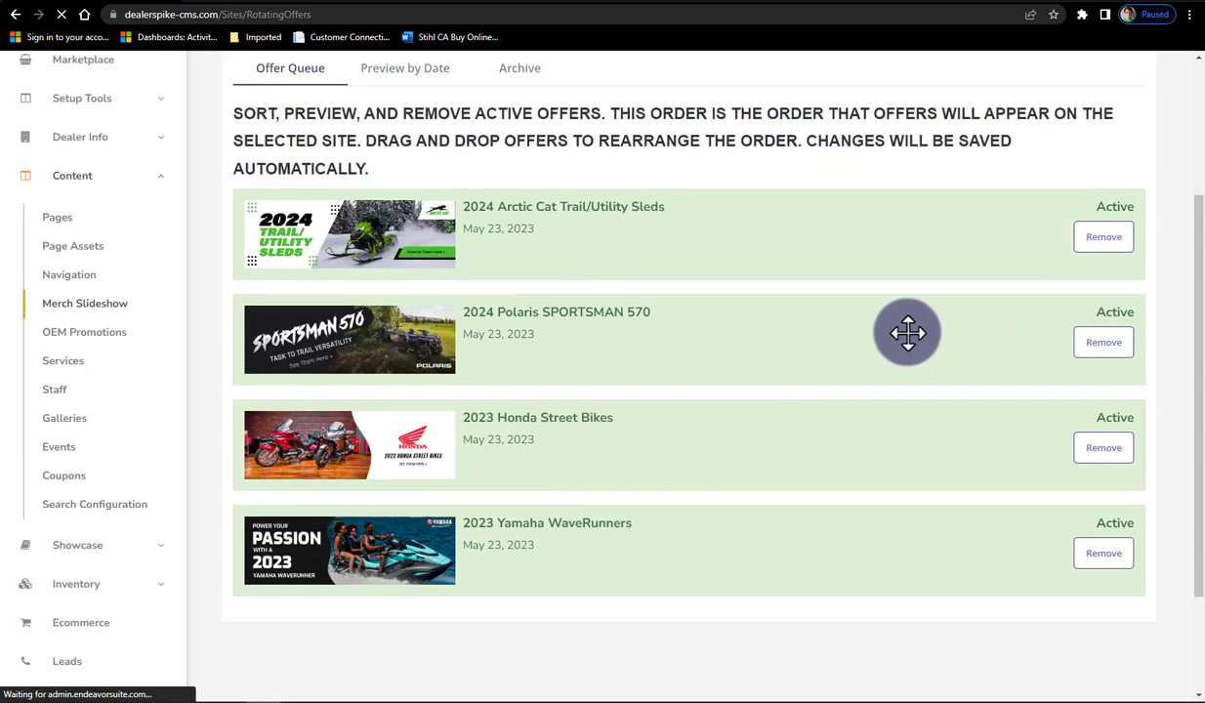
pyautogui.moveTo(792, 216)
pyautogui.mouseDown()
pyautogui.moveTo(778, 353)
pyautogui.moveTo(767, 269)
pyautogui.moveTo(782, 213)
pyautogui.mouseUp()
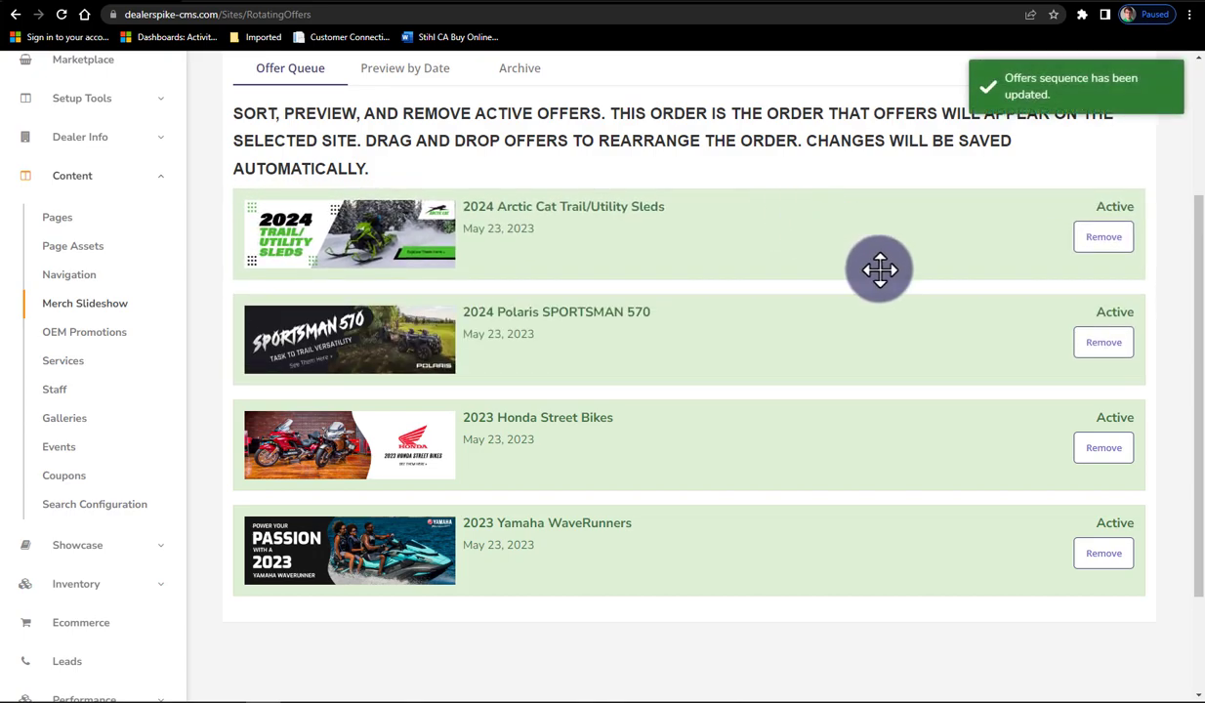
pyautogui.scroll(2, 837, 237)
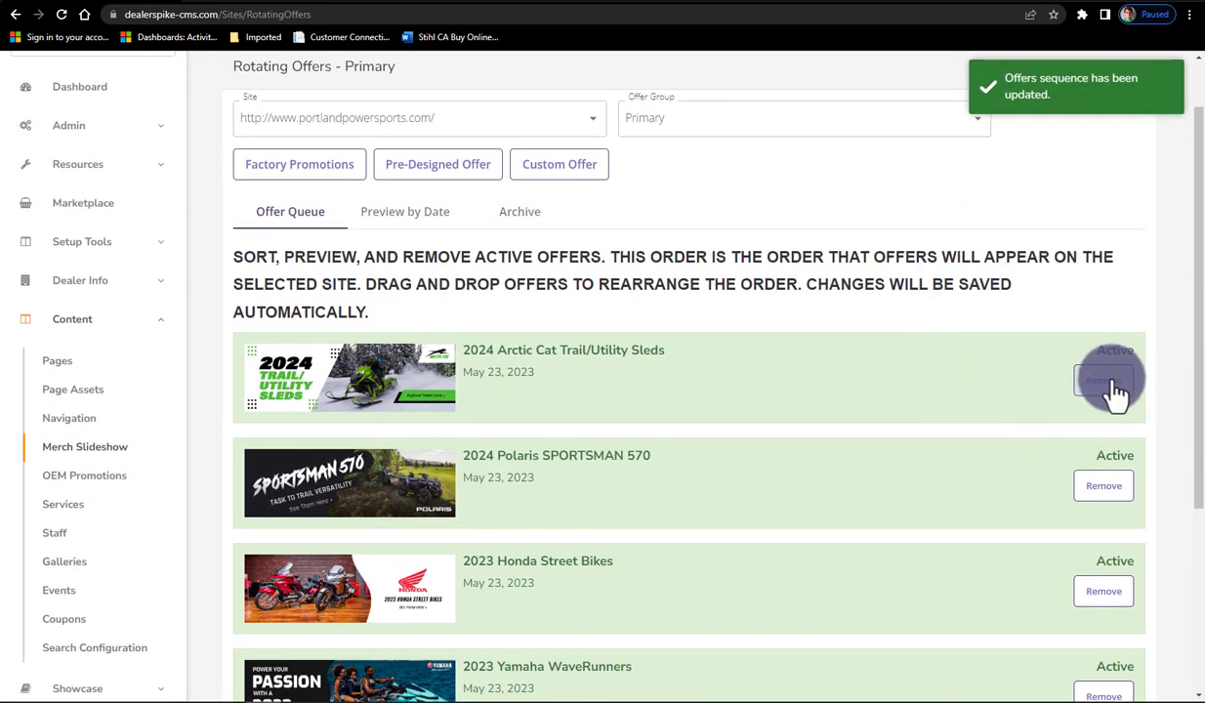
pyautogui.scroll(-3, 672, 332)
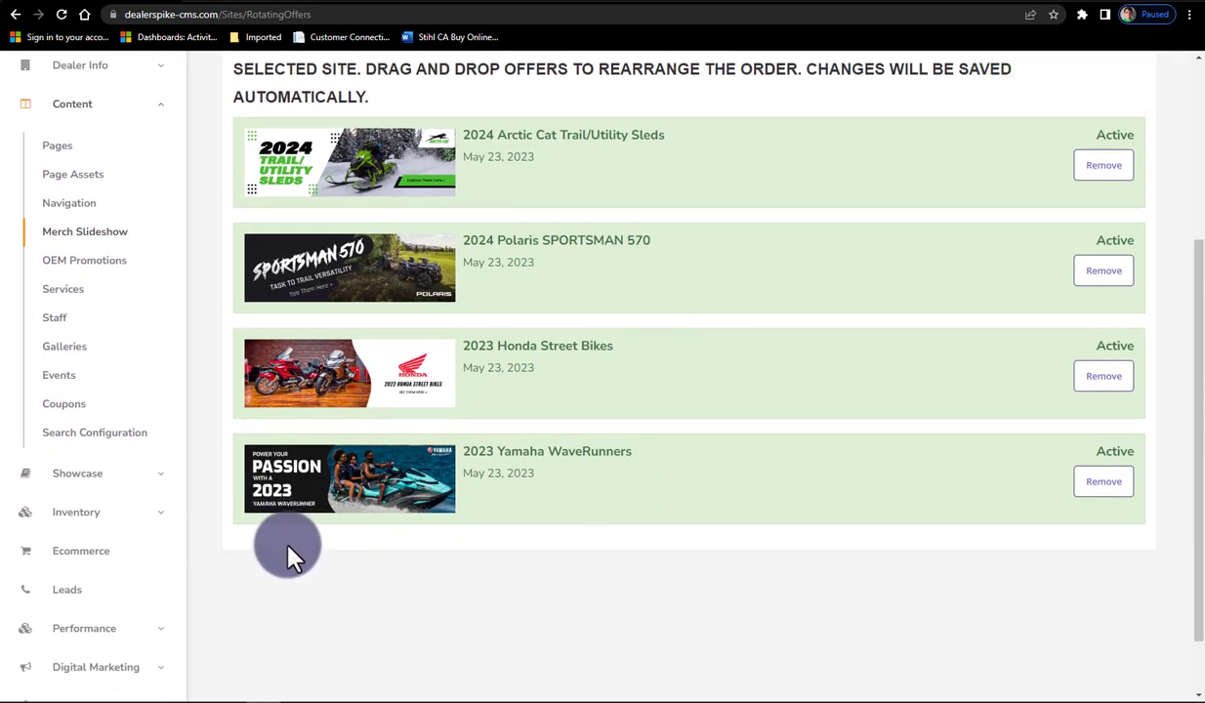
pyautogui.scroll(4, 744, 577)
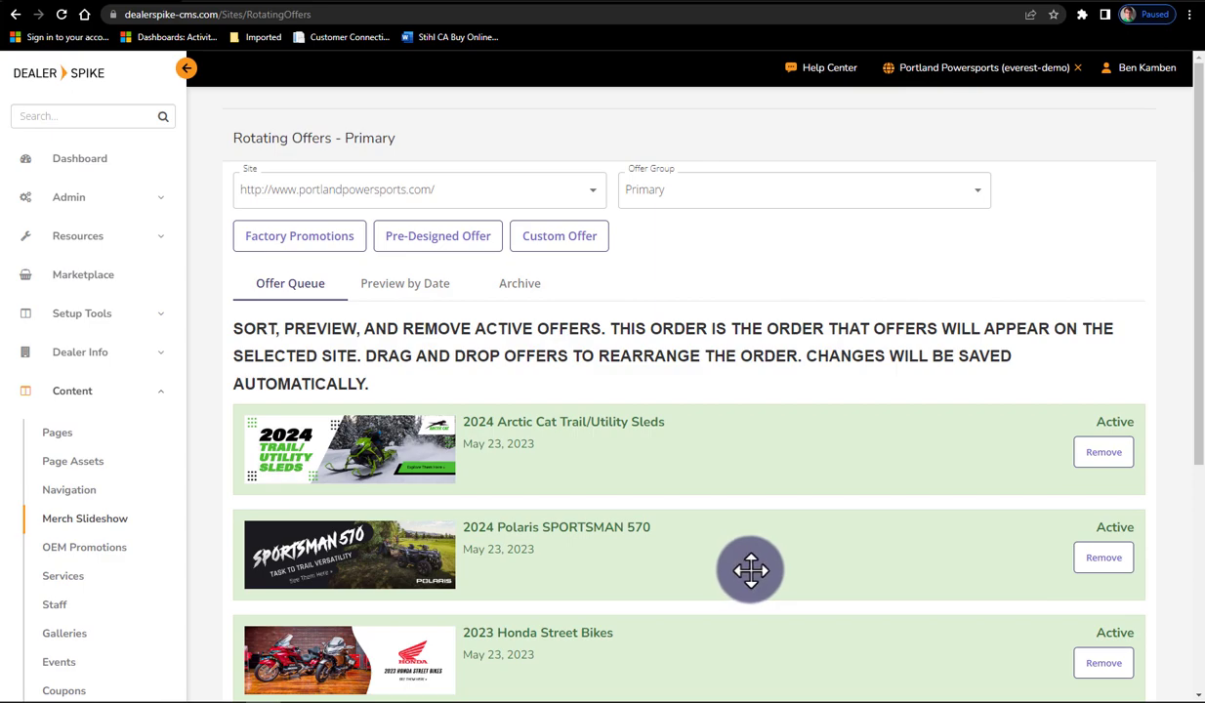
# Check the site's publishing options and view the Custom Offer choice for the rotating offers.
pyautogui.click(982, 75)
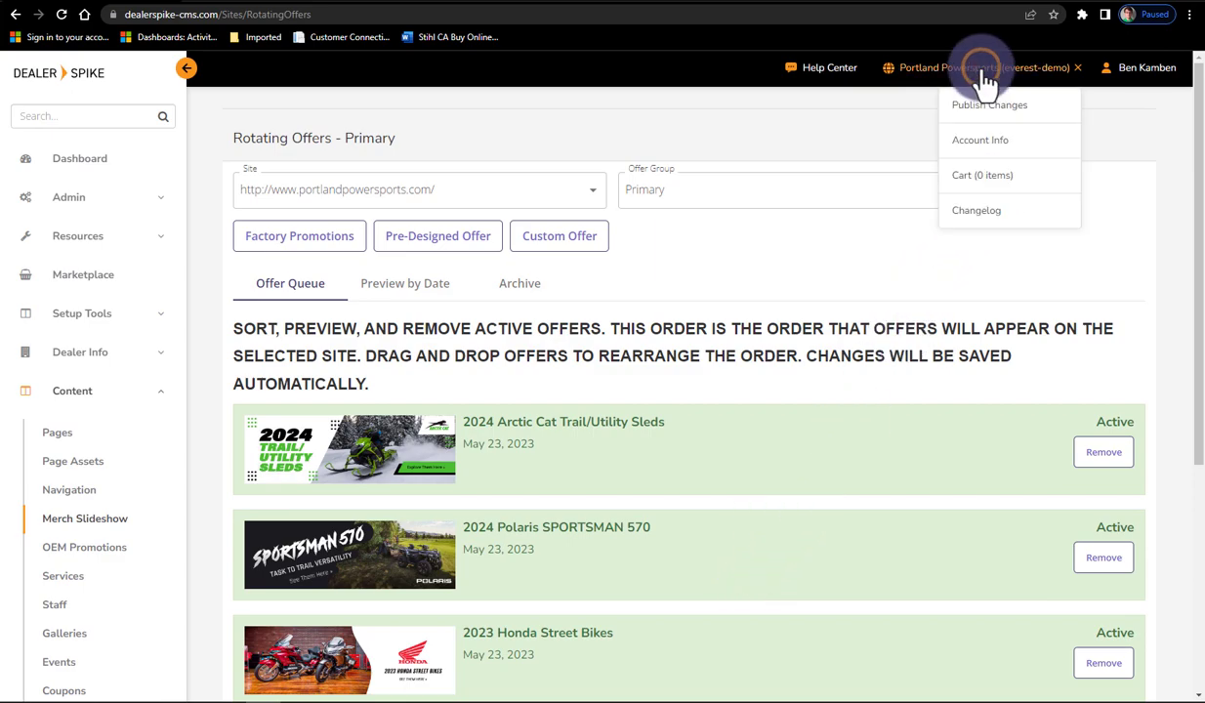
pyautogui.scroll(-3, 974, 296)
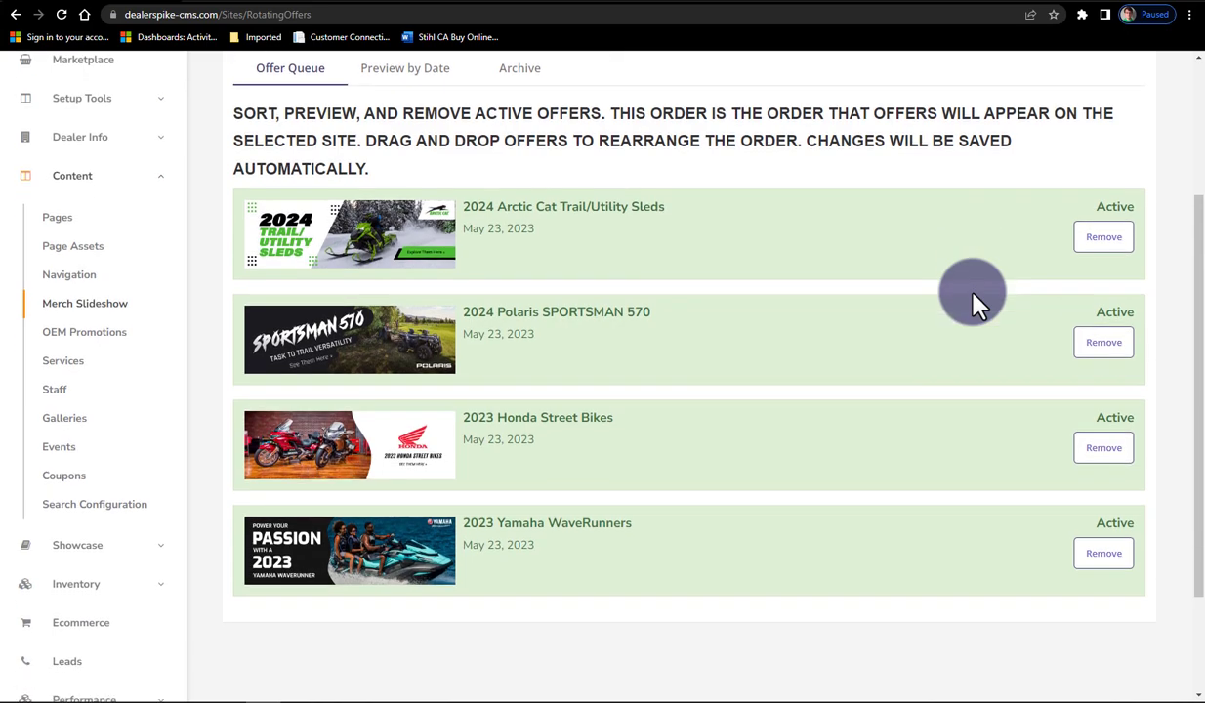
pyautogui.scroll(2, 972, 295)
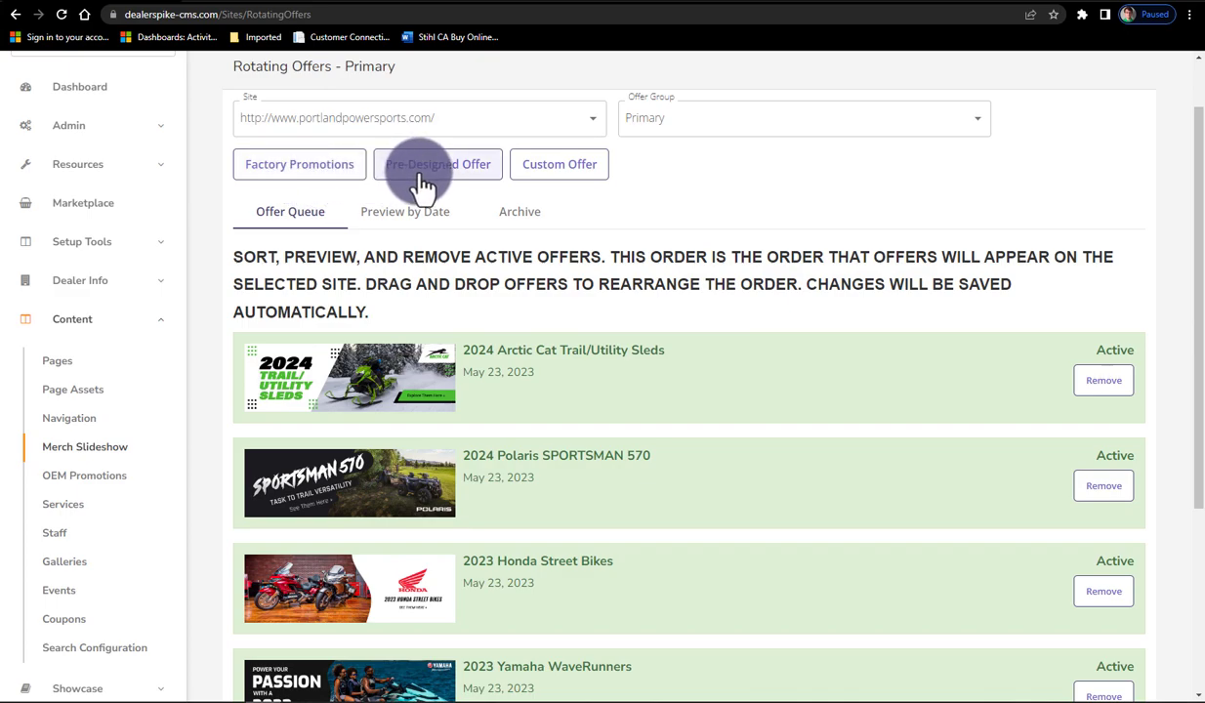
pyautogui.click(566, 166)
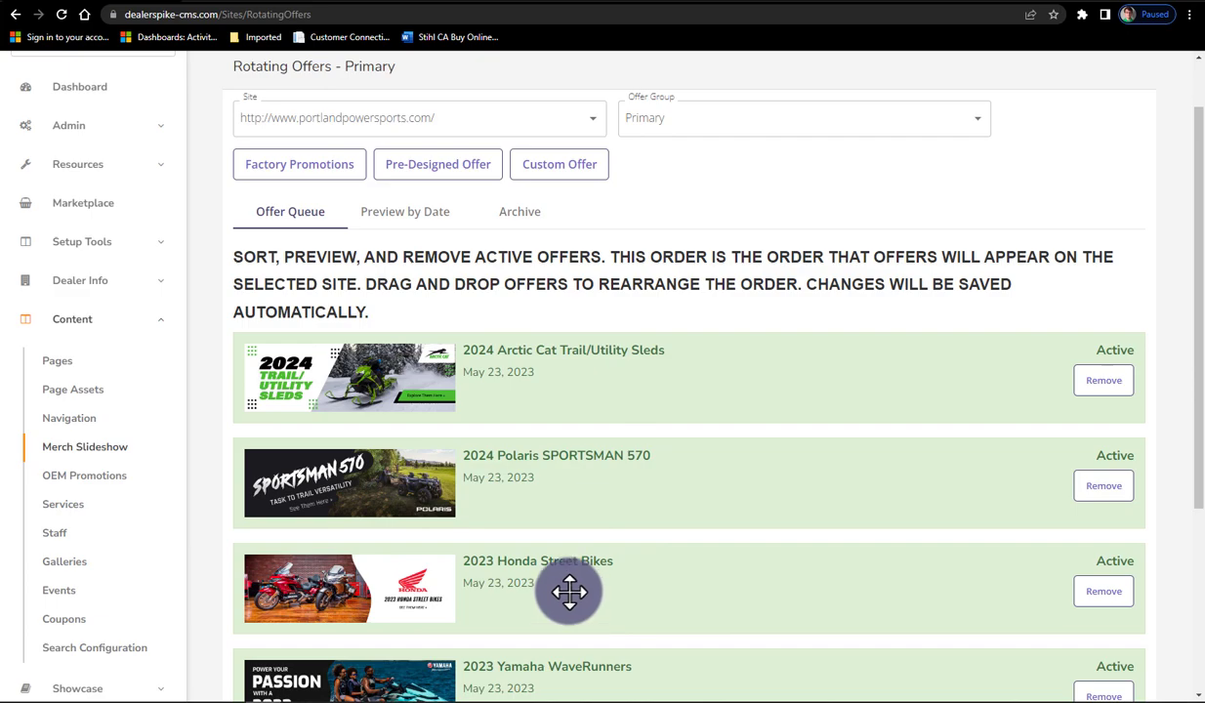
# Add the Can-Am AG Program factory promotion to the Offer Queue and close the Factory Promotions dialog.
pyautogui.click(304, 178)
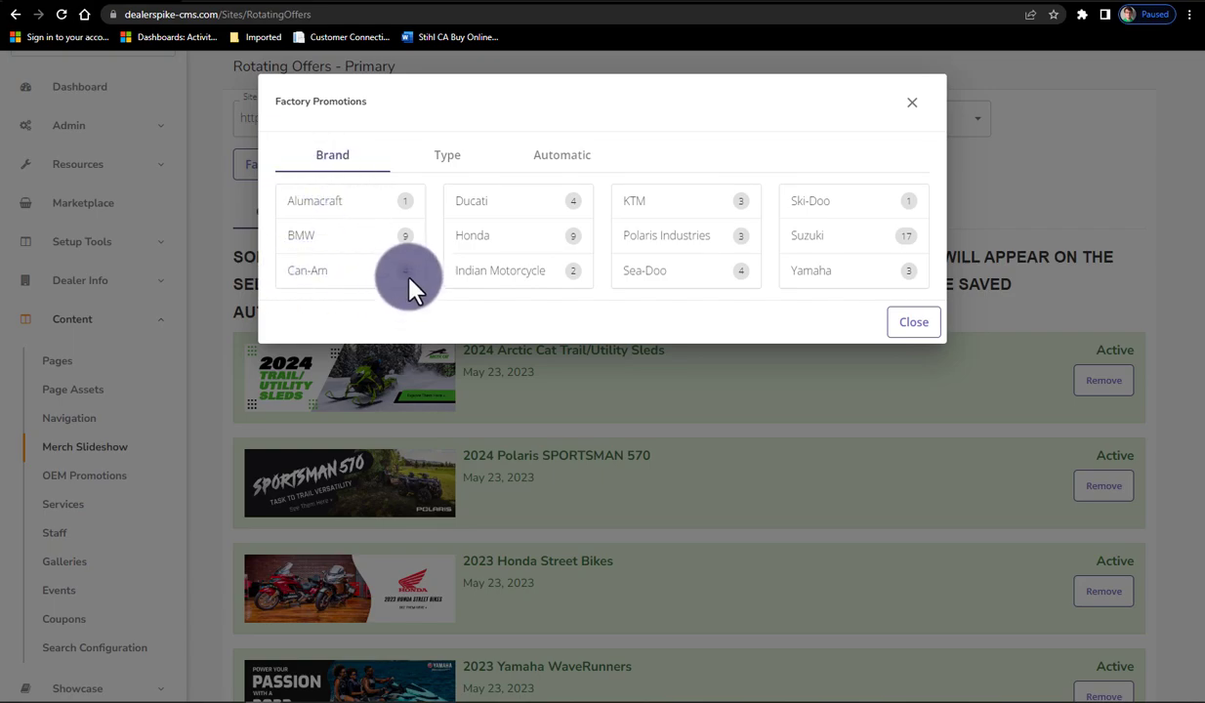
pyautogui.click(311, 272)
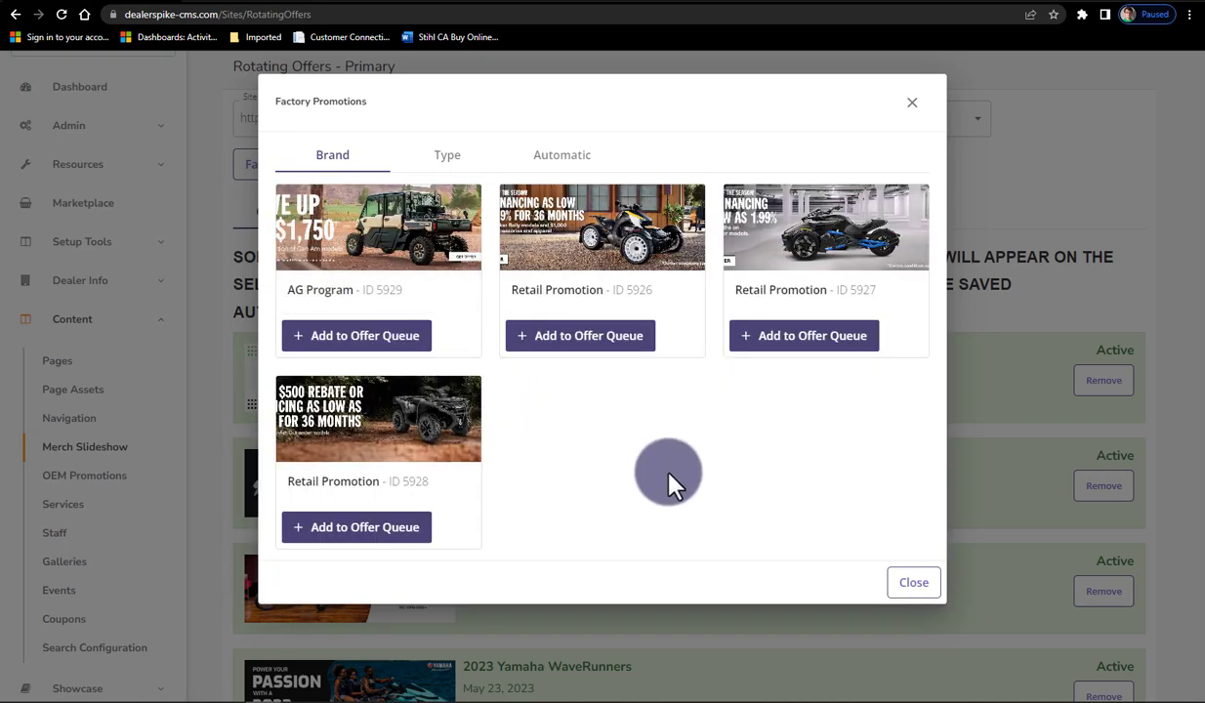
pyautogui.click(385, 339)
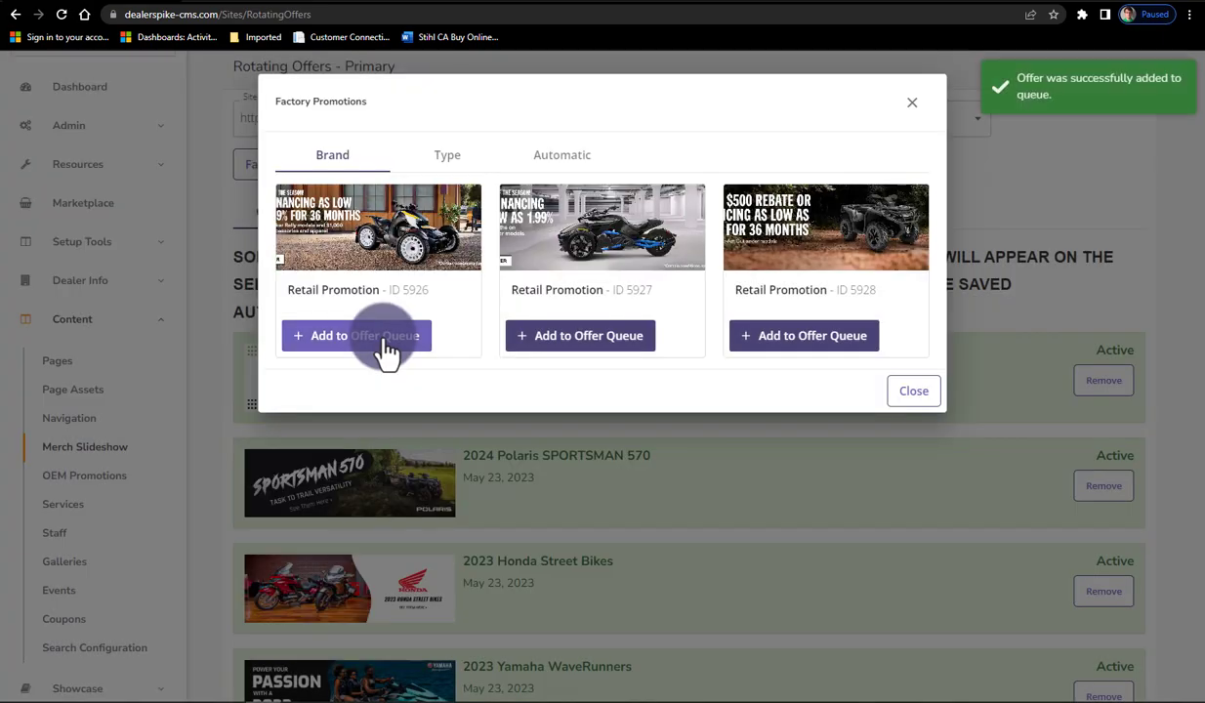
pyautogui.click(910, 103)
# Move the AG Program offer to the top of the Offer Queue.
pyautogui.scroll(-3, 765, 439)
pyautogui.scroll(1, 807, 522)
pyautogui.moveTo(729, 587); pyautogui.dragTo(762, 304)
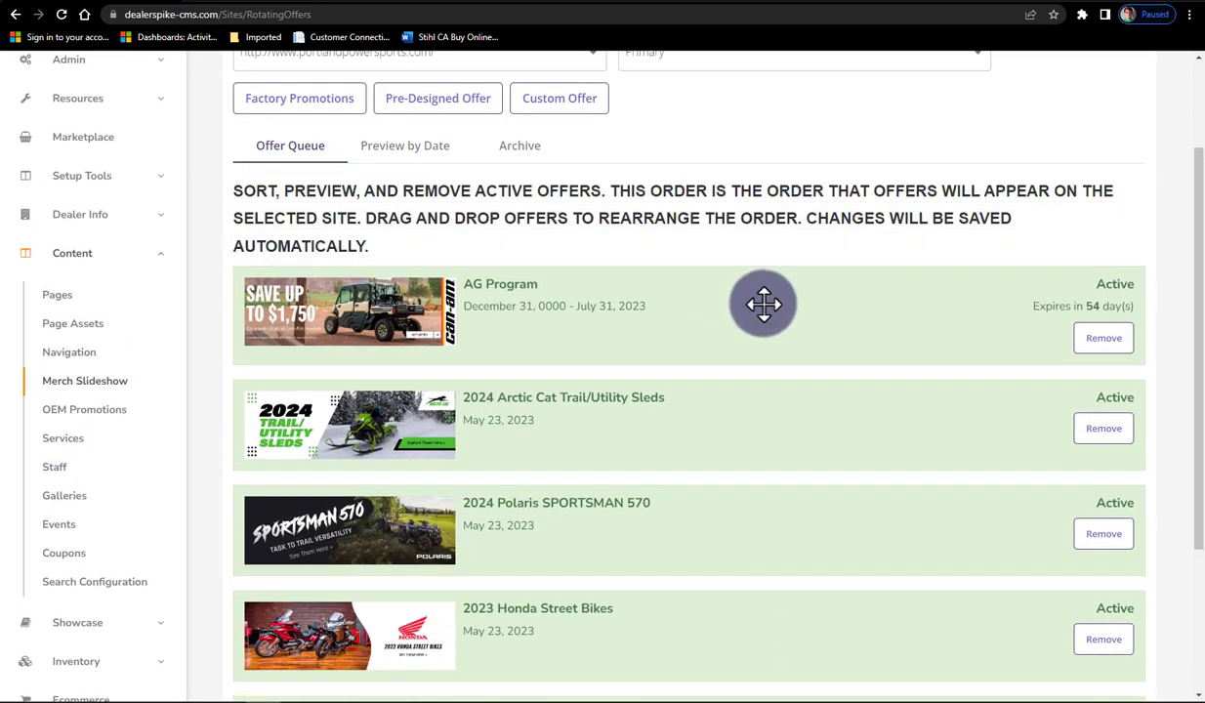
pyautogui.scroll(2, 764, 301)
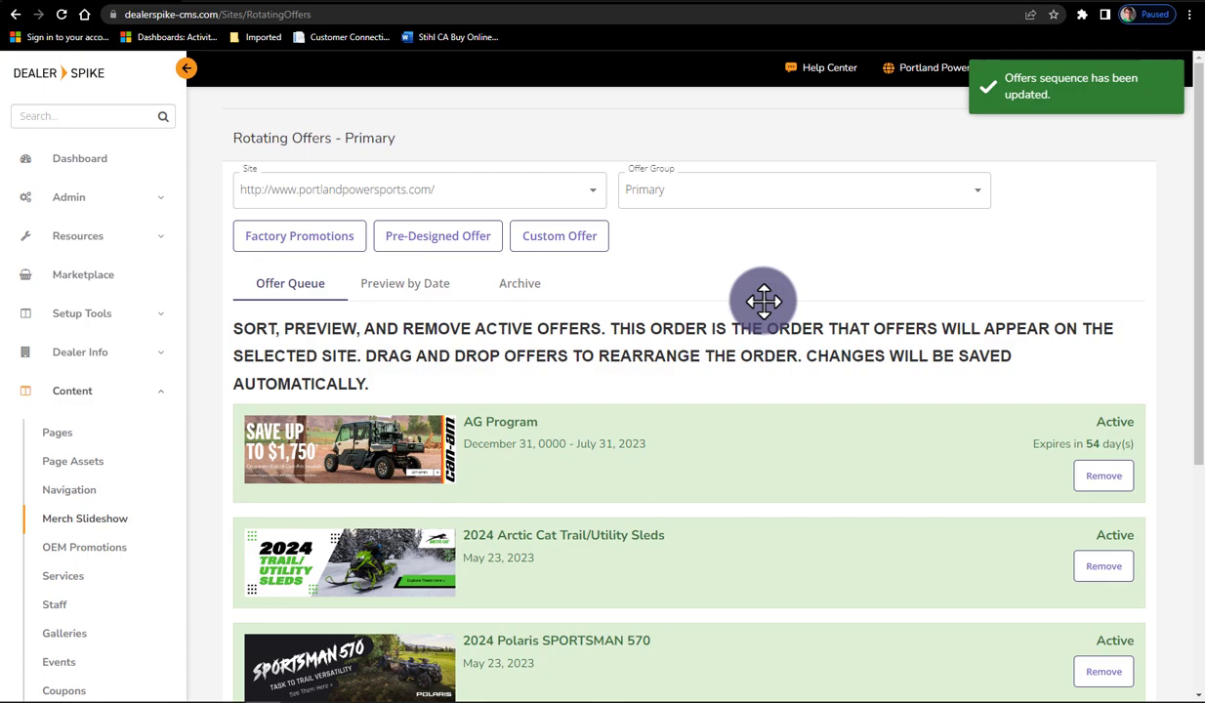
pyautogui.scroll(-2, 258, 379)
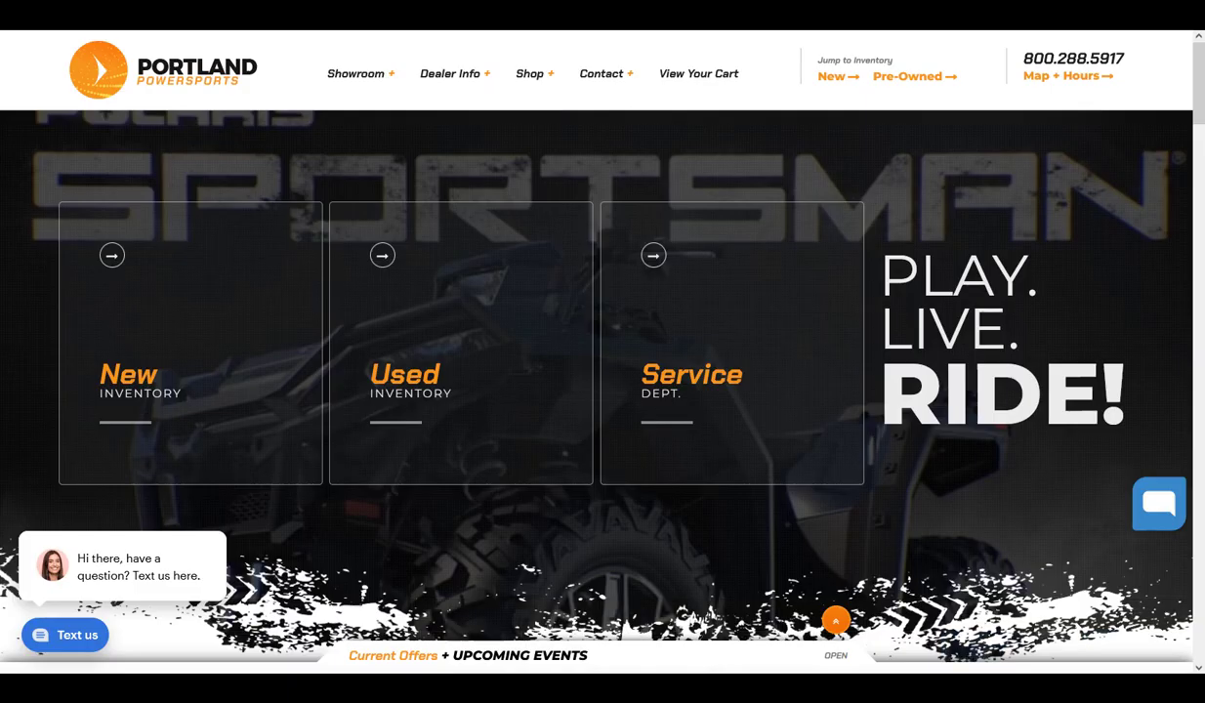
# Switch to the dealer's website, open its Showroom manufacturers page and dismiss the popup.
pyautogui.click(381, 72)
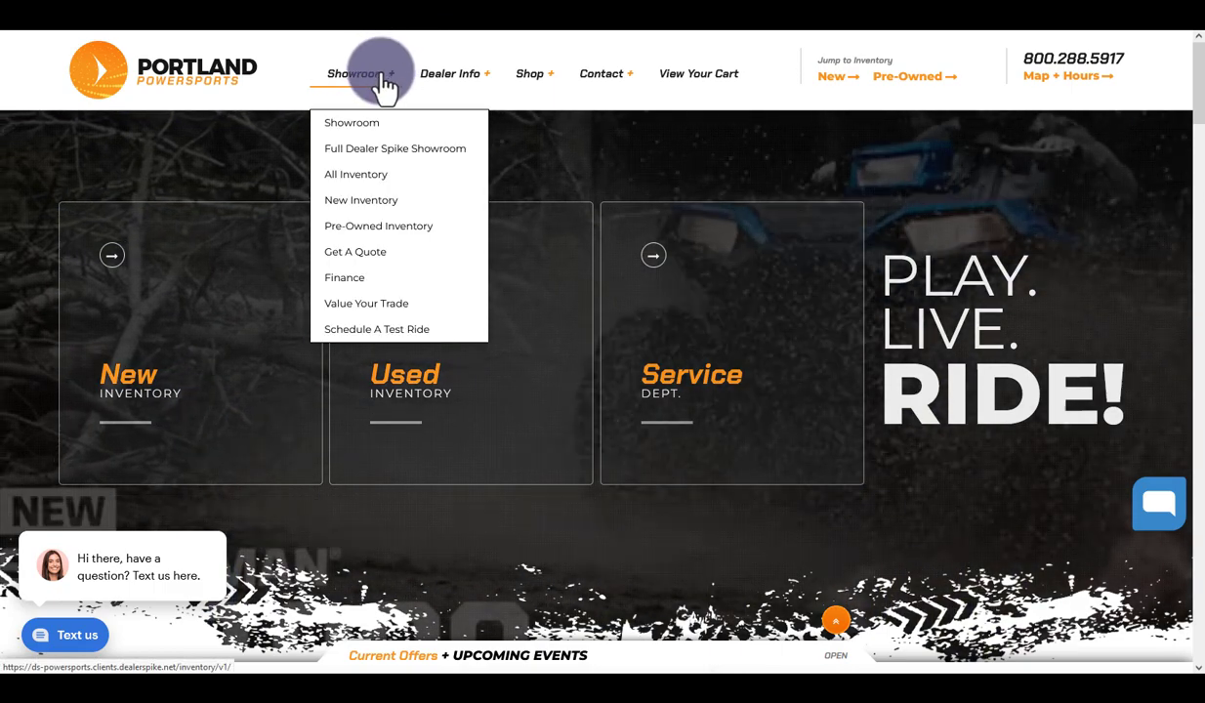
pyautogui.click(351, 122)
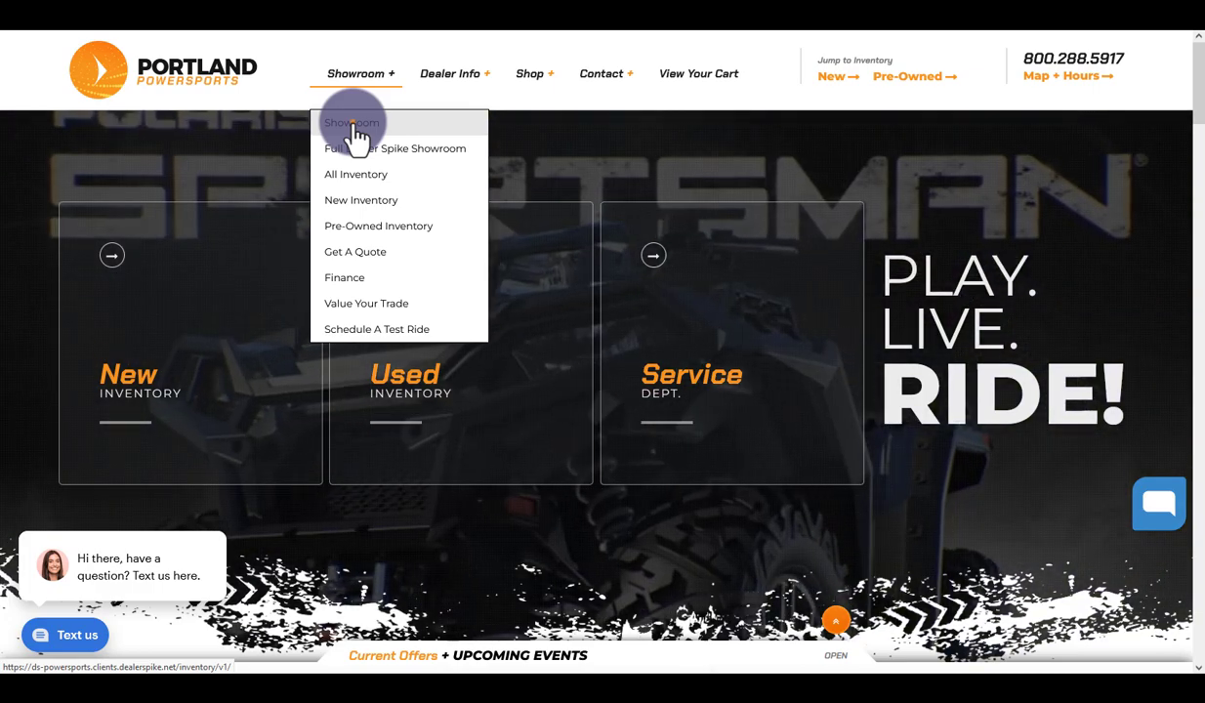
pyautogui.click(357, 137)
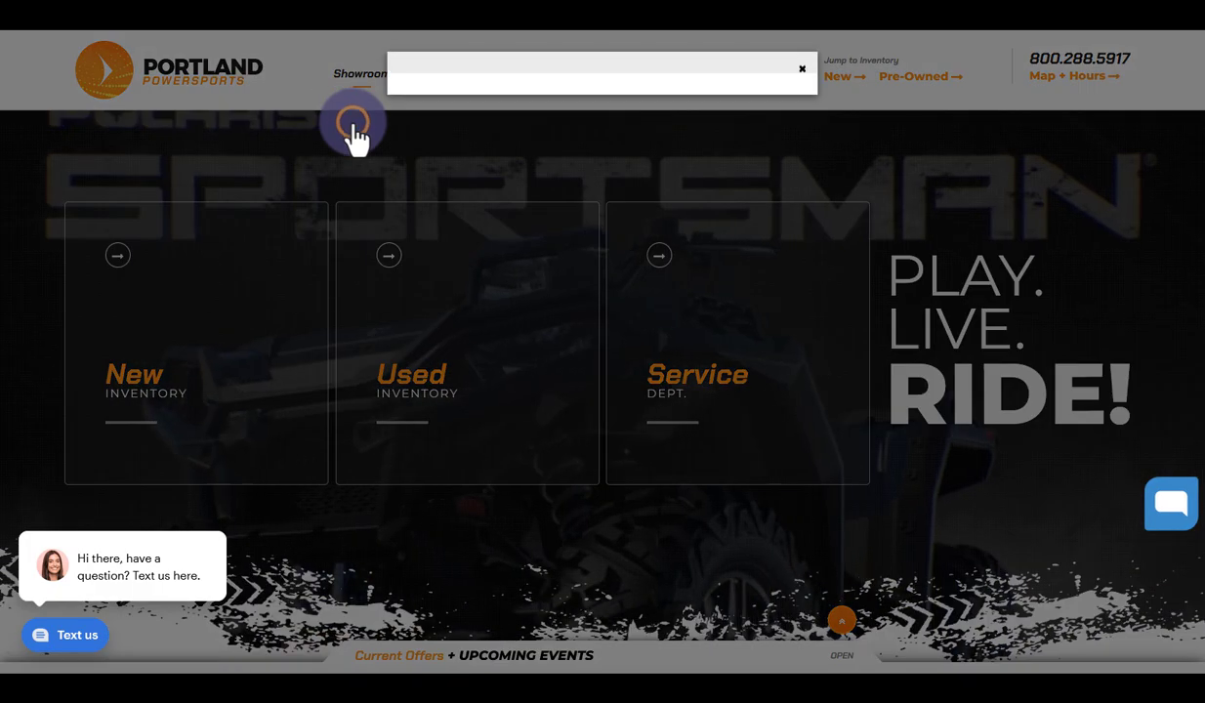
pyautogui.click(802, 68)
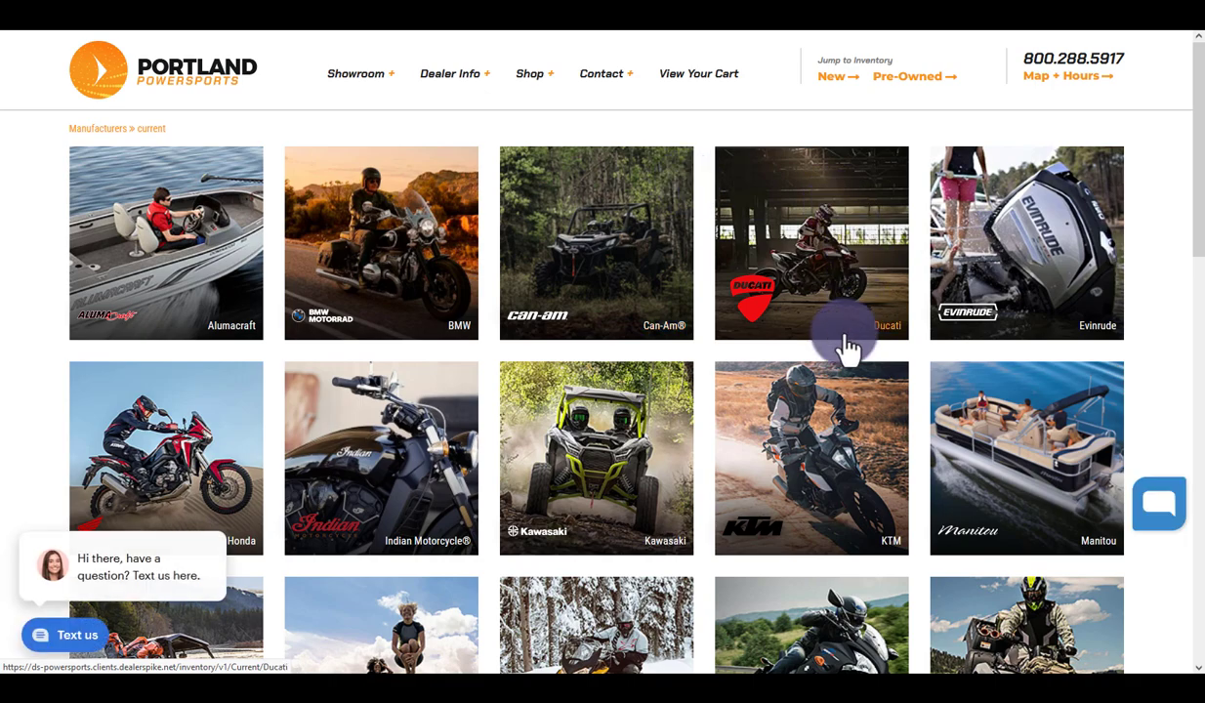
# Browse the showroom's Honda ATVs to the 2023 FourTrax Rincon Base and review its product page and quote options.
pyautogui.scroll(-1, 848, 347)
pyautogui.click(175, 405)
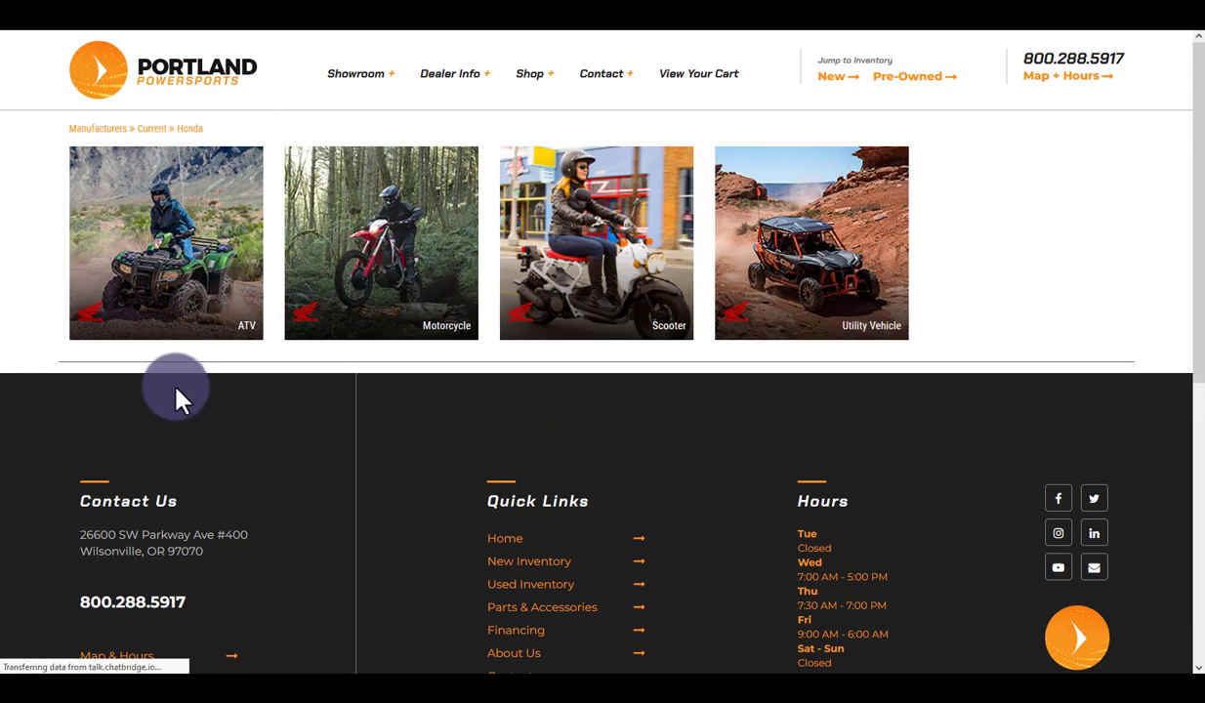
pyautogui.click(177, 271)
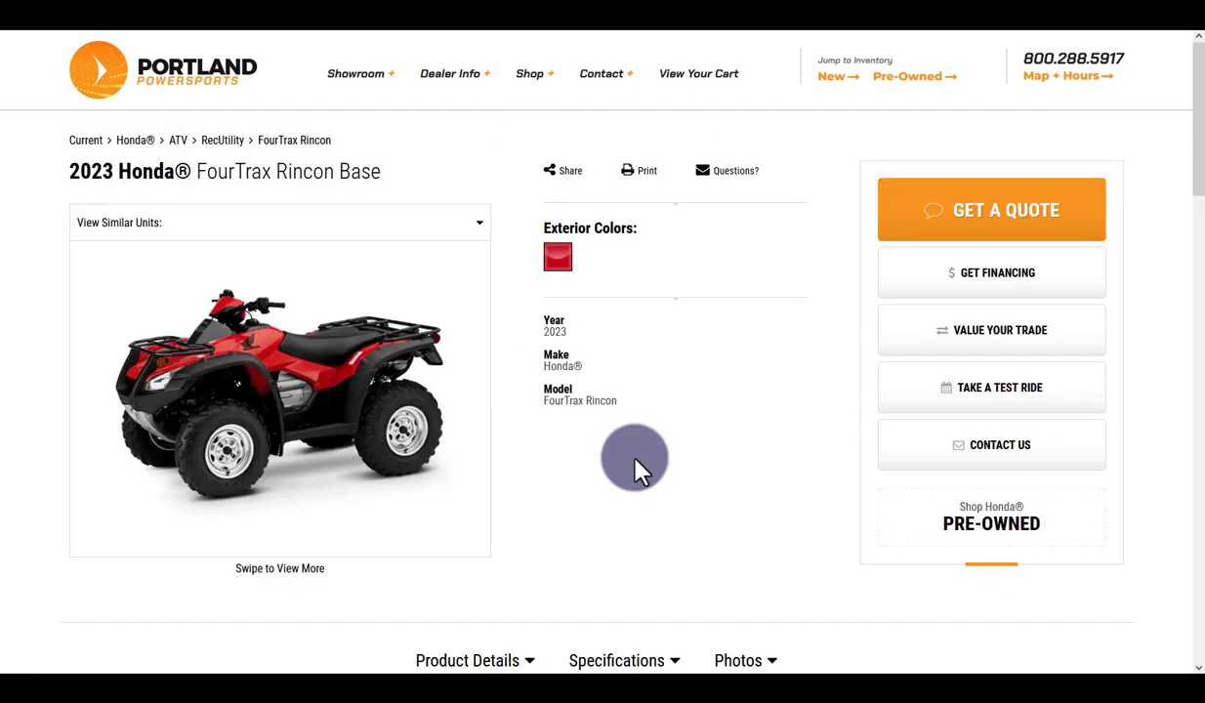
pyautogui.scroll(-1, 748, 401)
pyautogui.scroll(-3, 747, 400)
pyautogui.scroll(1, 747, 408)
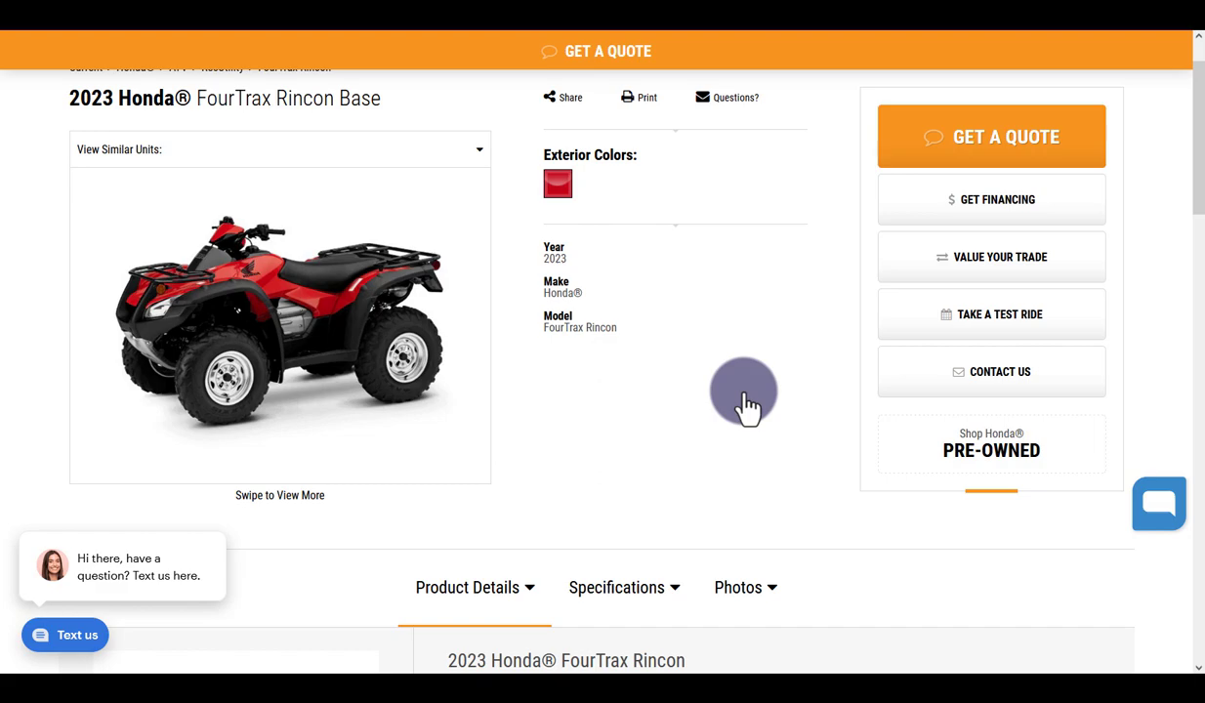
pyautogui.scroll(1, 745, 399)
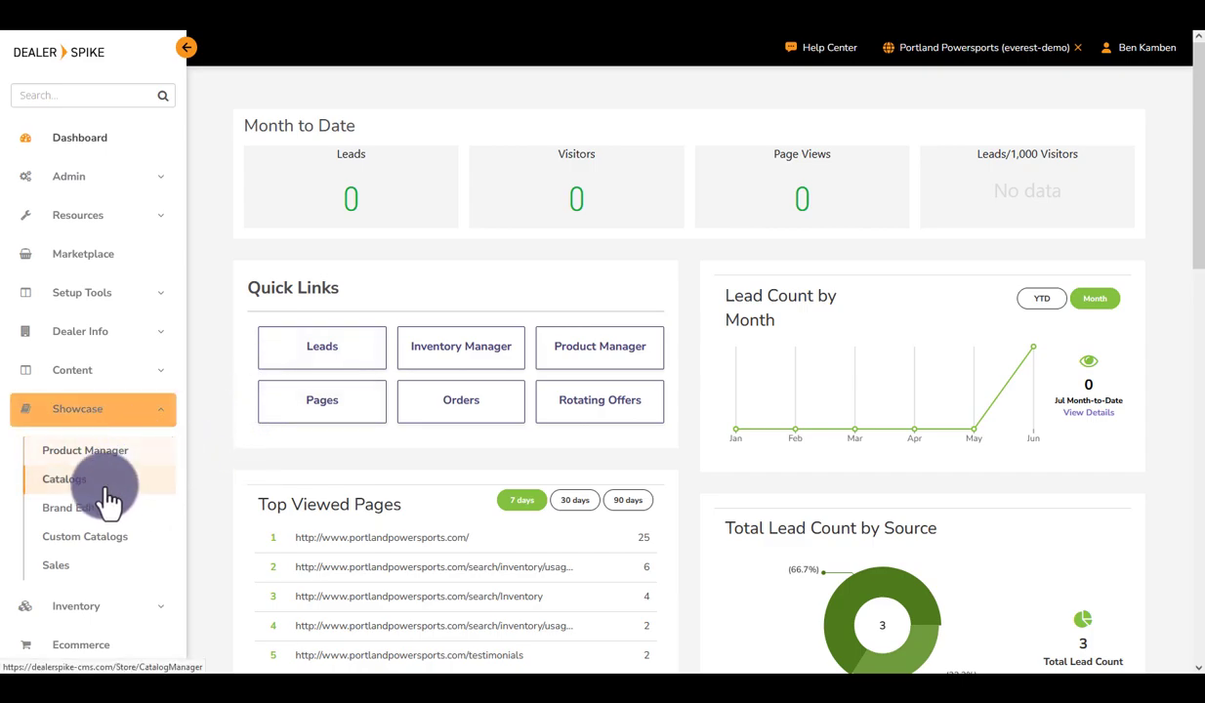
# Open the Showcase Catalogs in the CMS, review the Alumacraft boat catalog years, and collapse the brand again.
pyautogui.click(73, 223)
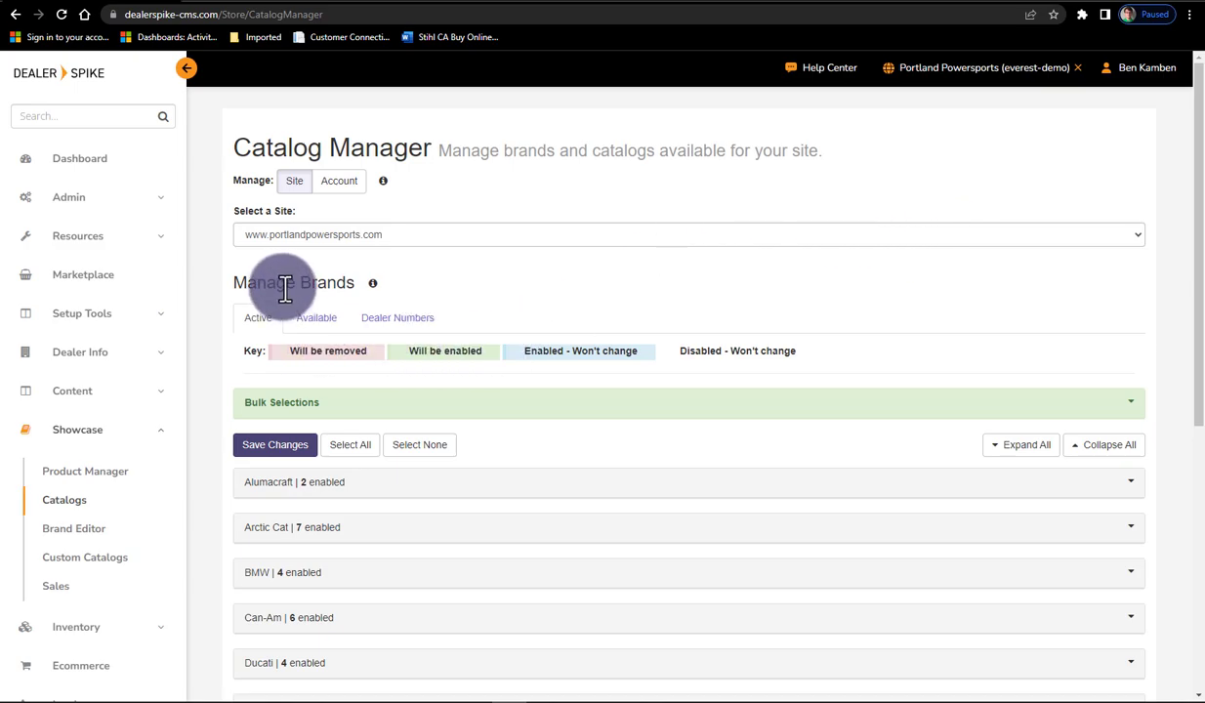
pyautogui.scroll(-1, 674, 408)
pyautogui.scroll(-1, 687, 414)
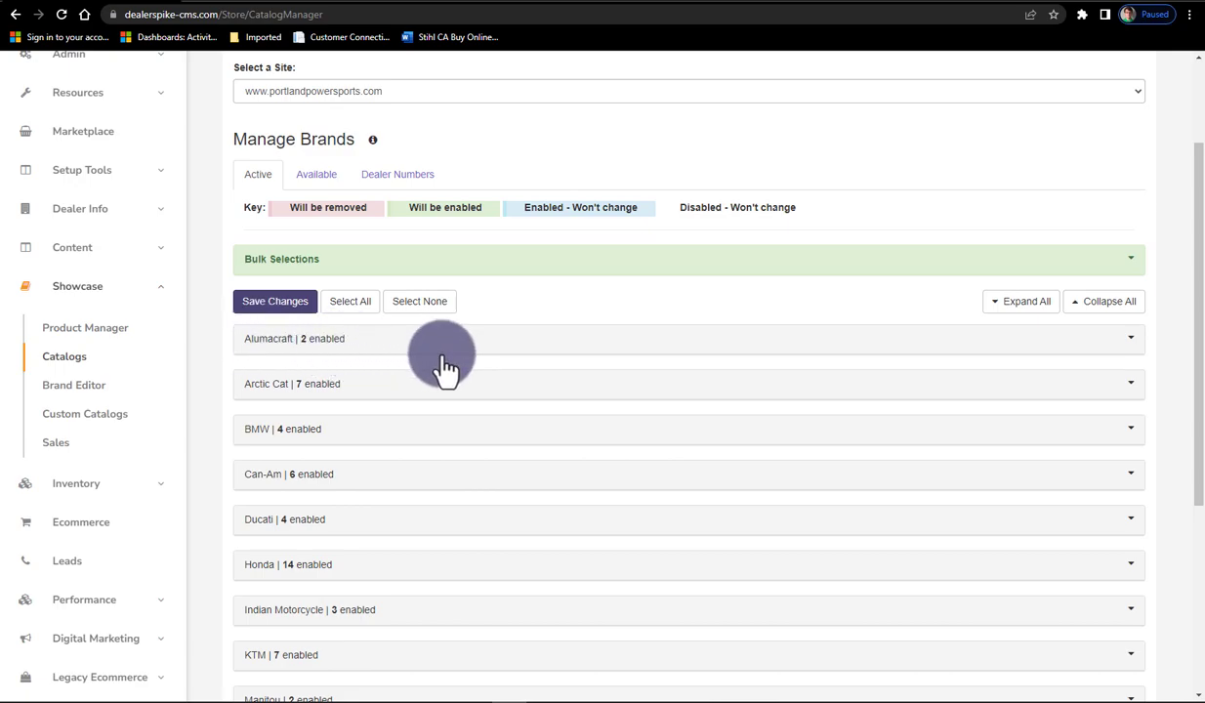
pyautogui.click(509, 349)
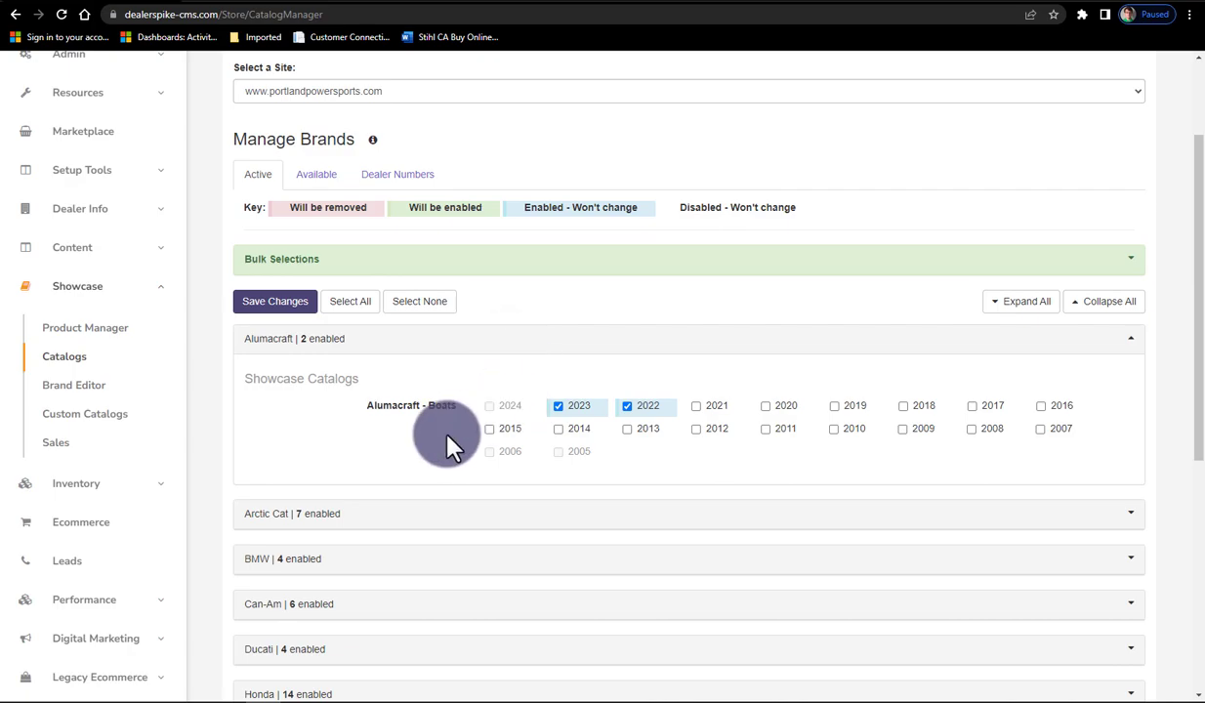
pyautogui.moveTo(459, 415); pyautogui.dragTo(367, 420)
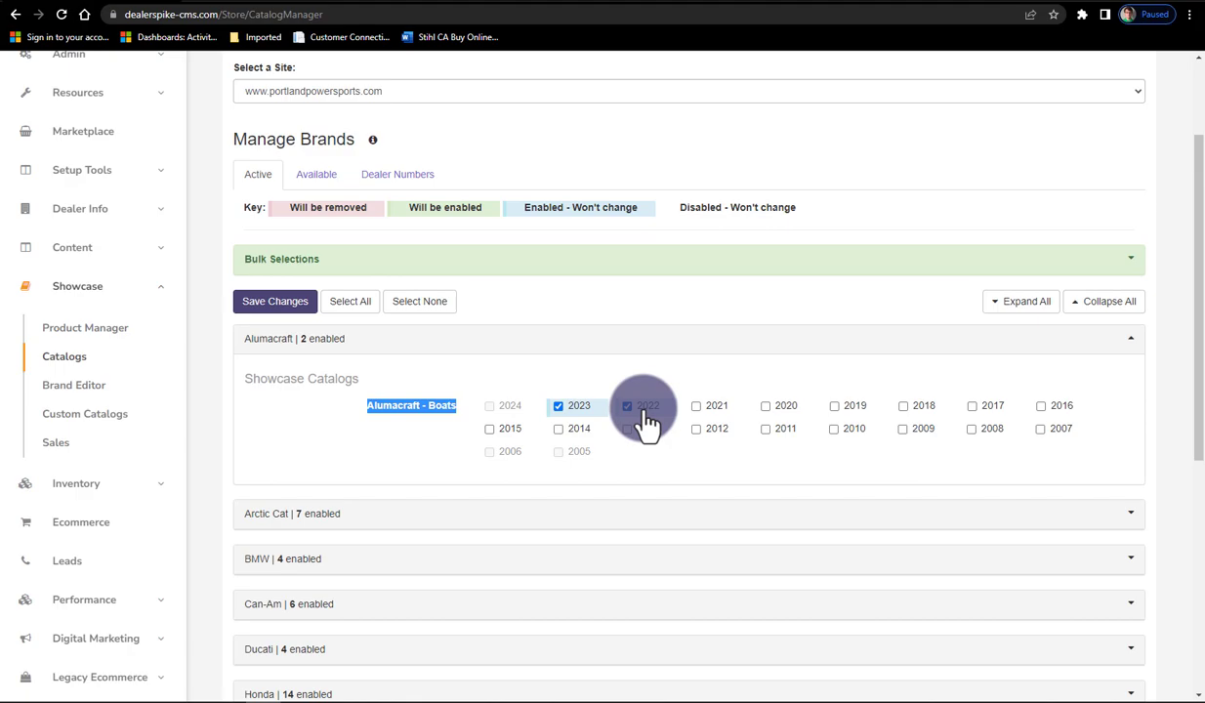
pyautogui.click(438, 342)
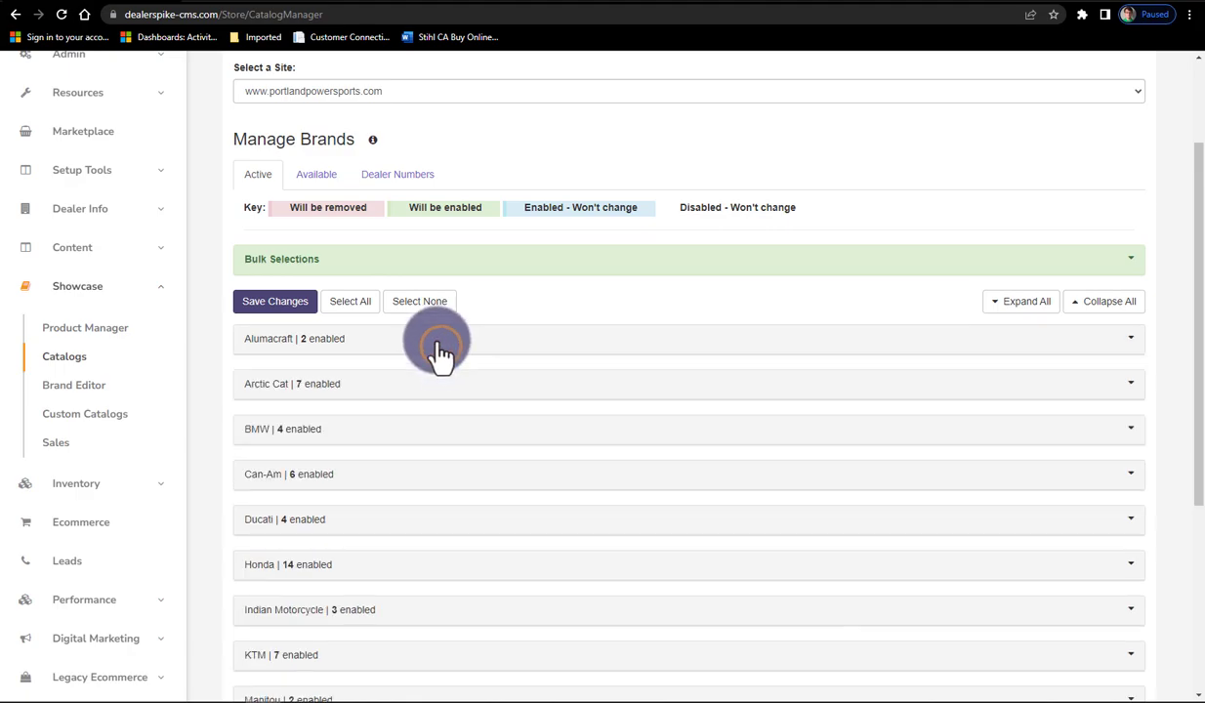
# Review the enabled Alumacraft boat catalog years, collapse the brand again and look over the remaining active brands.
pyautogui.click(437, 340)
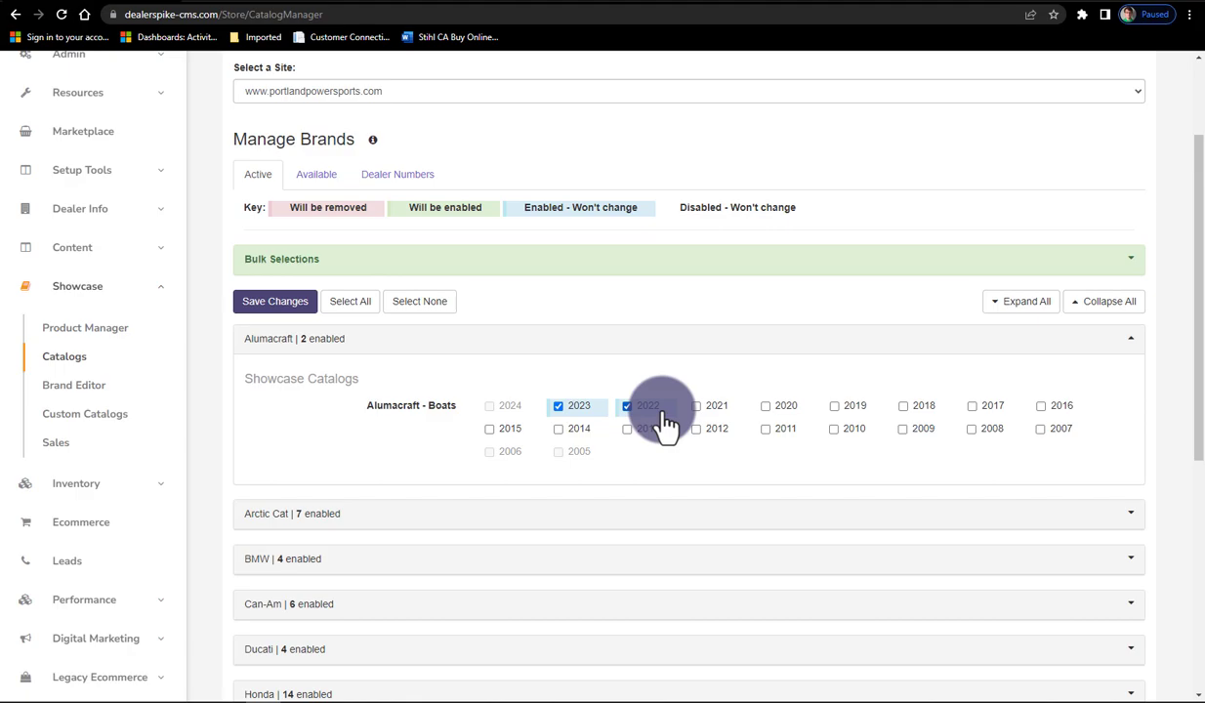
pyautogui.click(593, 342)
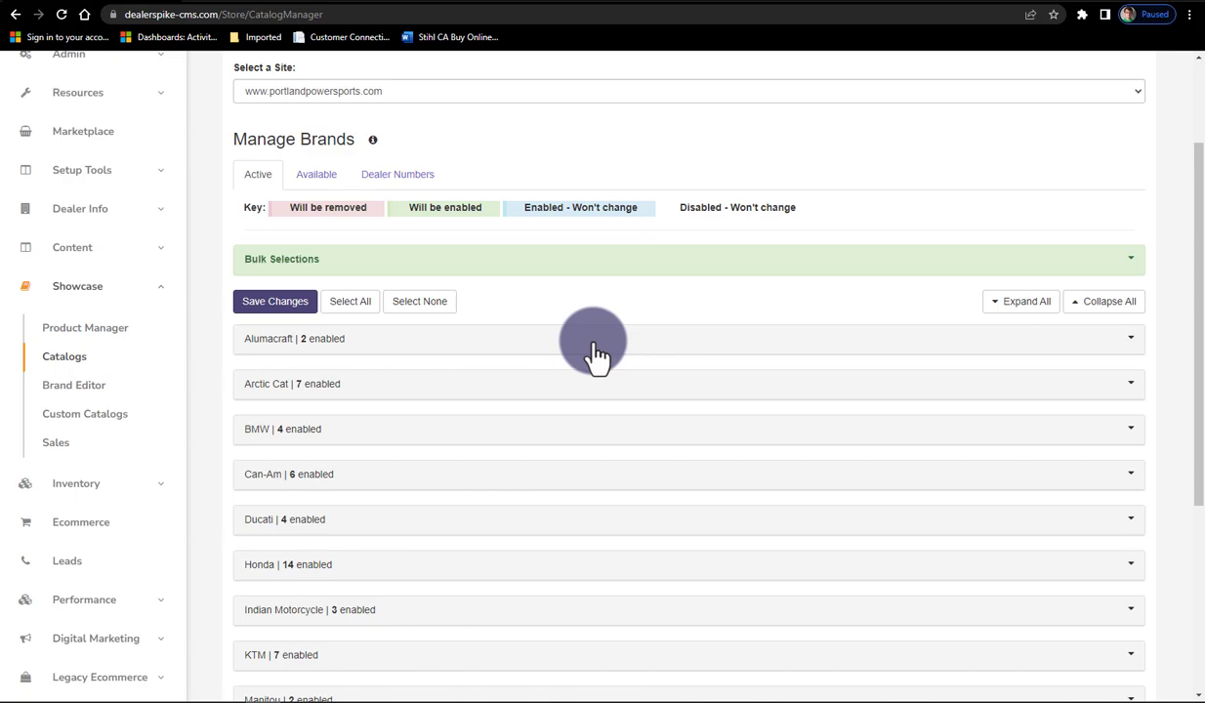
pyautogui.scroll(-4, 603, 337)
pyautogui.scroll(2, 610, 332)
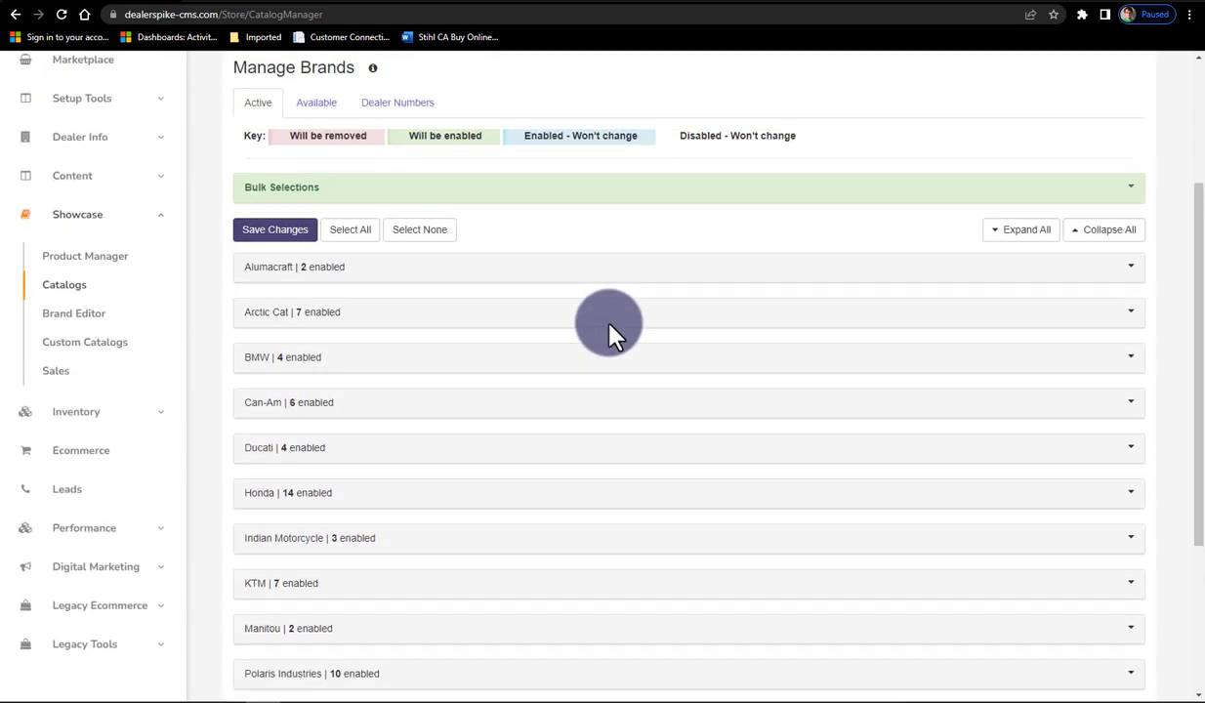
pyautogui.scroll(1, 610, 332)
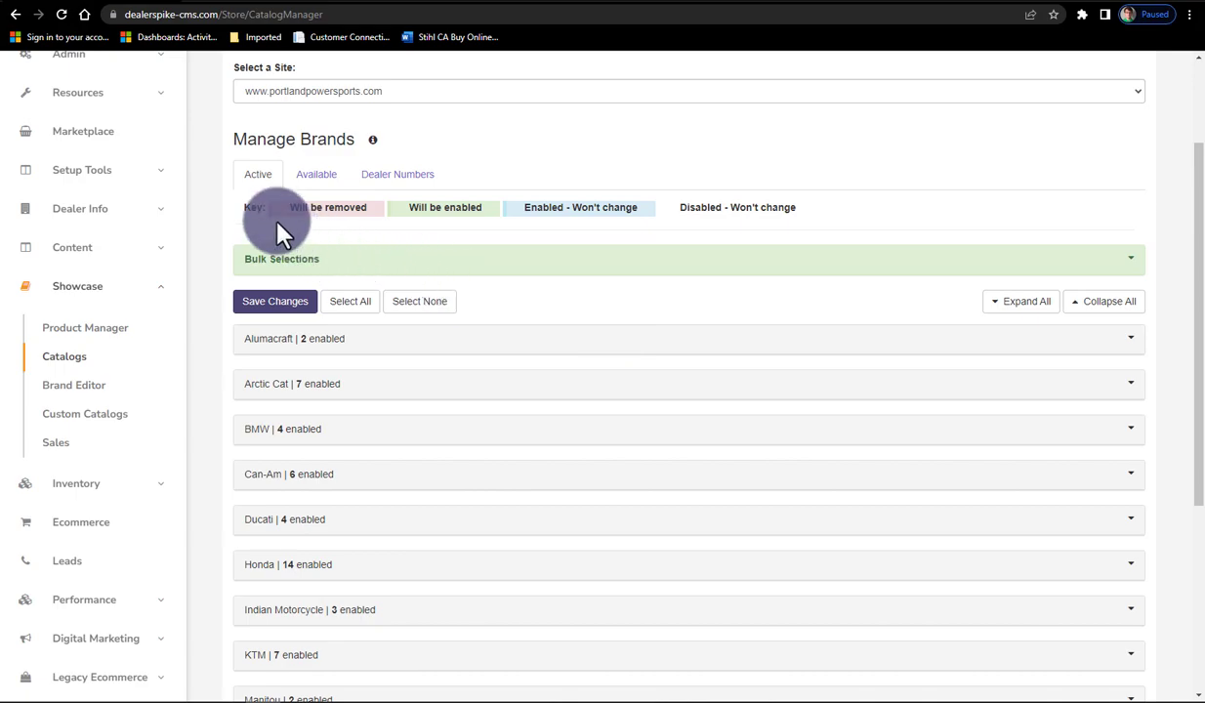
# Filter the available brands by the Power Sports industry, enable Aprilia and save the changes.
pyautogui.click(318, 177)
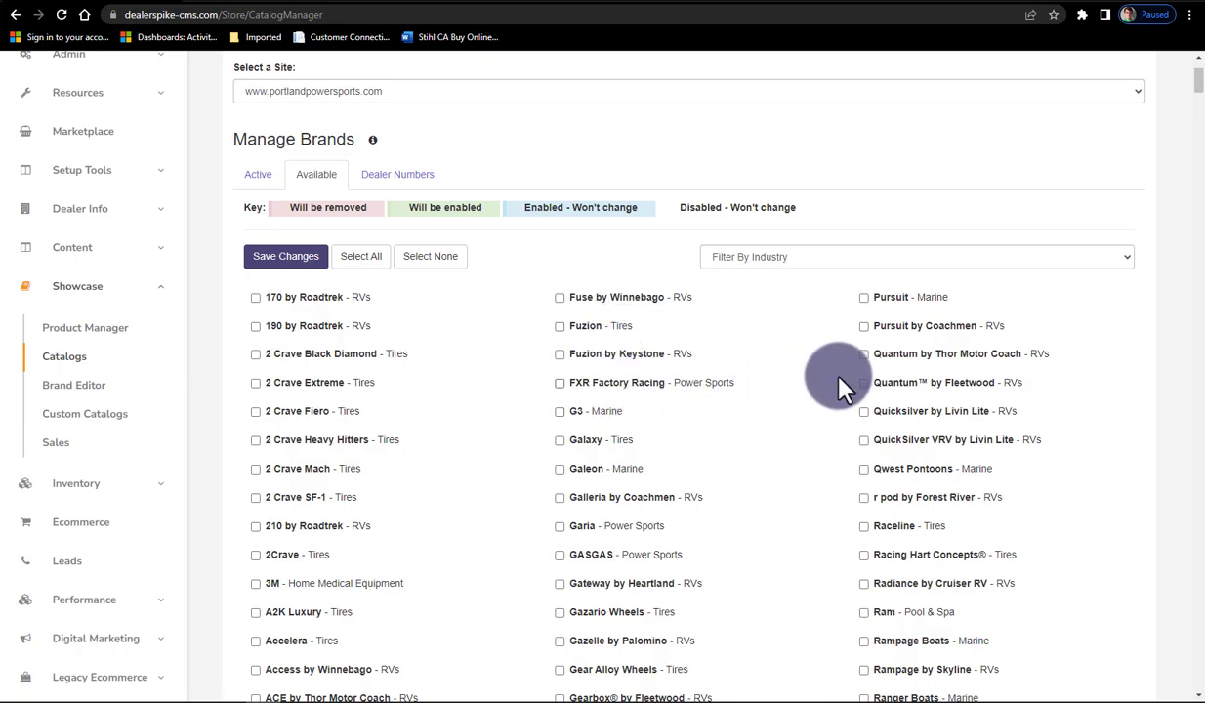
pyautogui.click(928, 259)
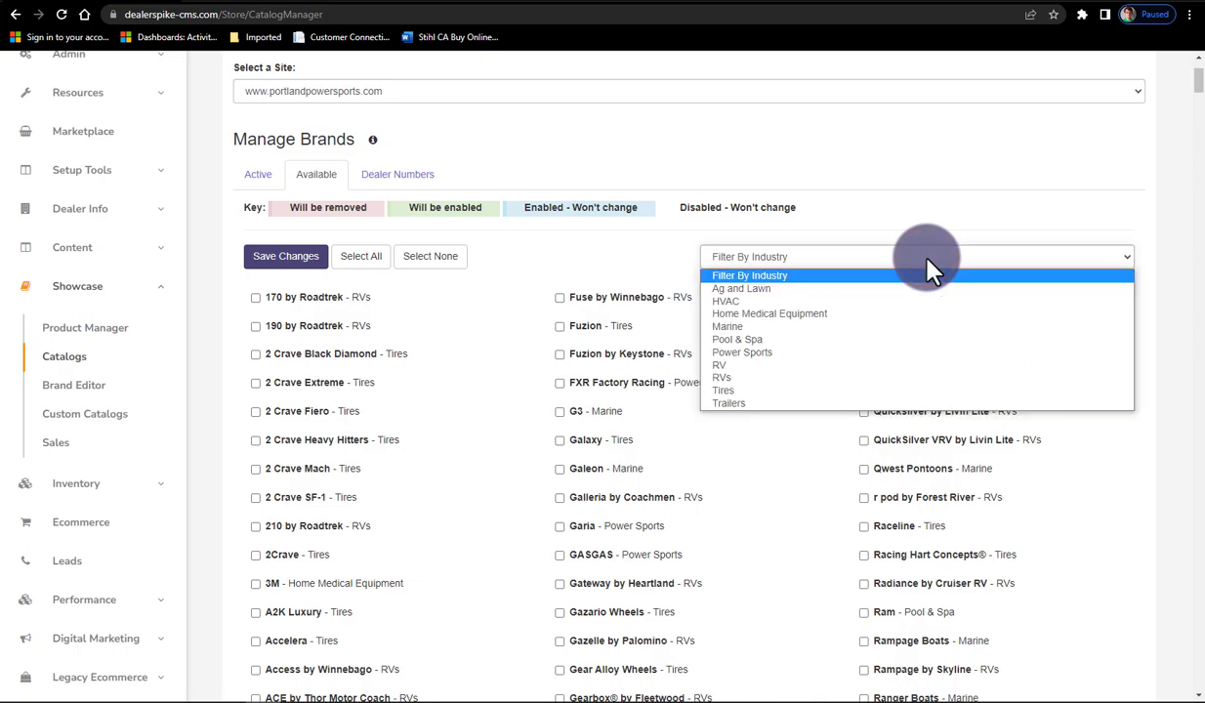
pyautogui.click(845, 359)
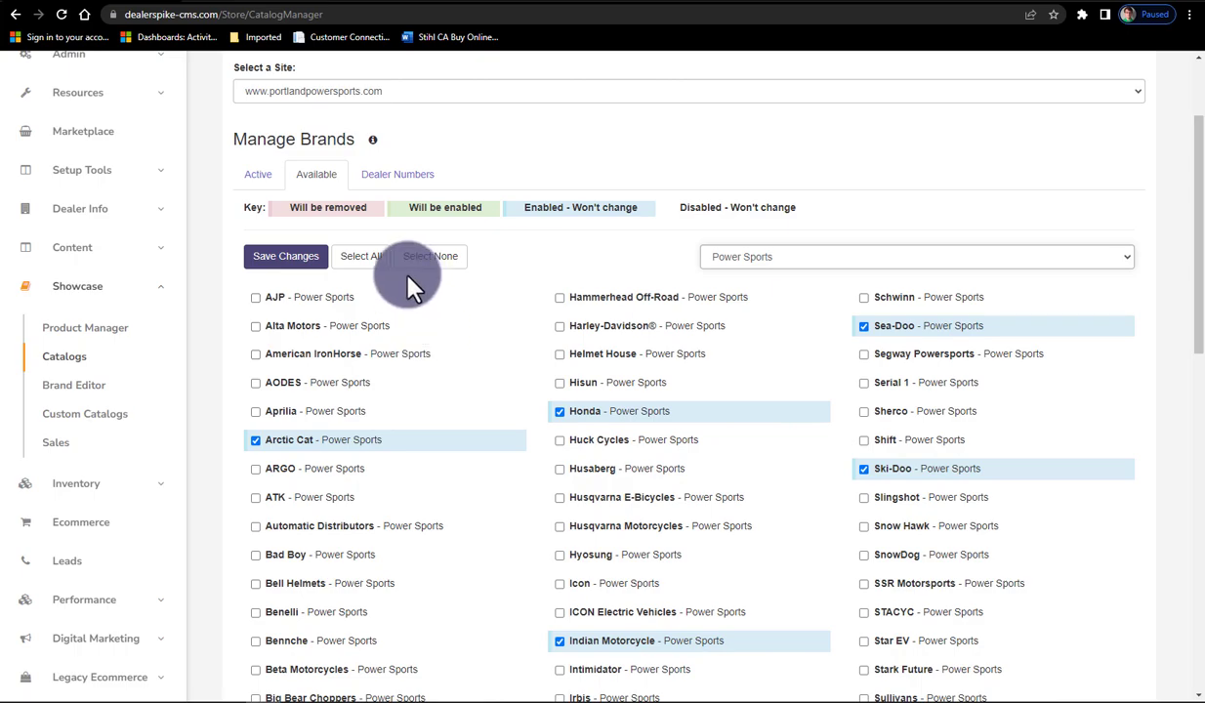
pyautogui.click(256, 413)
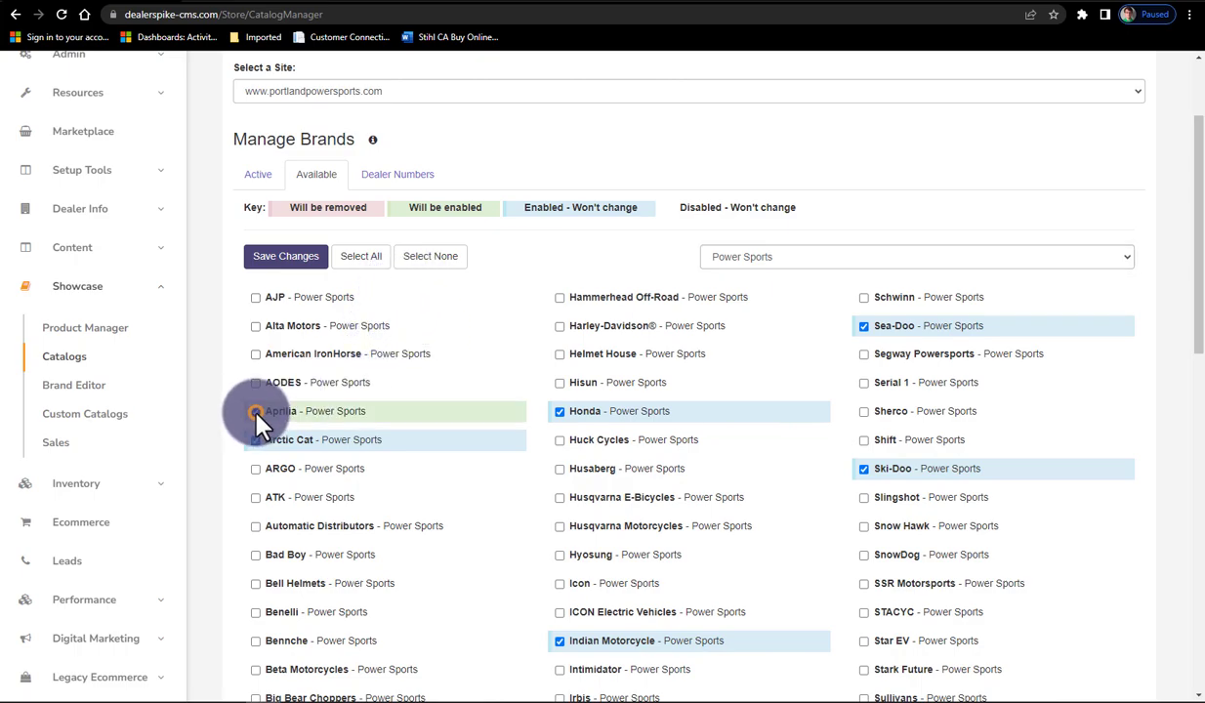
pyautogui.scroll(2, 508, 459)
pyautogui.click(282, 404)
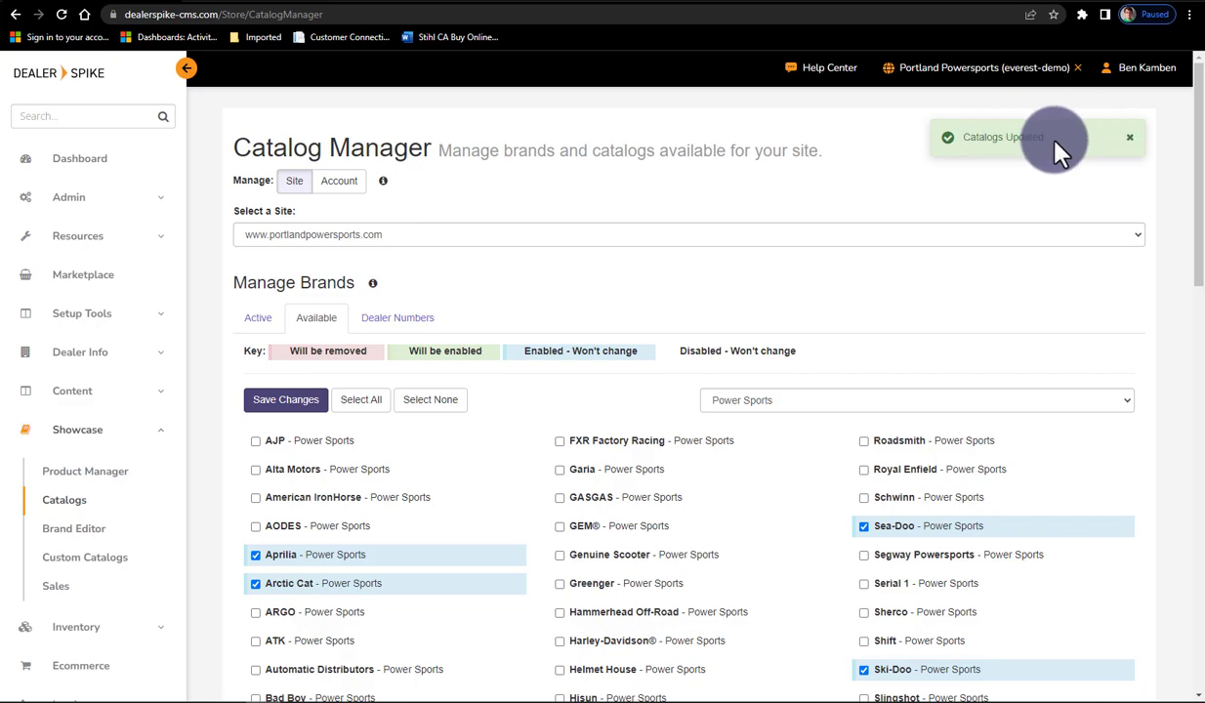
# Enable the 2023 Aprilia Street Bikes catalog among the active brands and save the changes.
pyautogui.click(258, 317)
pyautogui.scroll(-2, 684, 352)
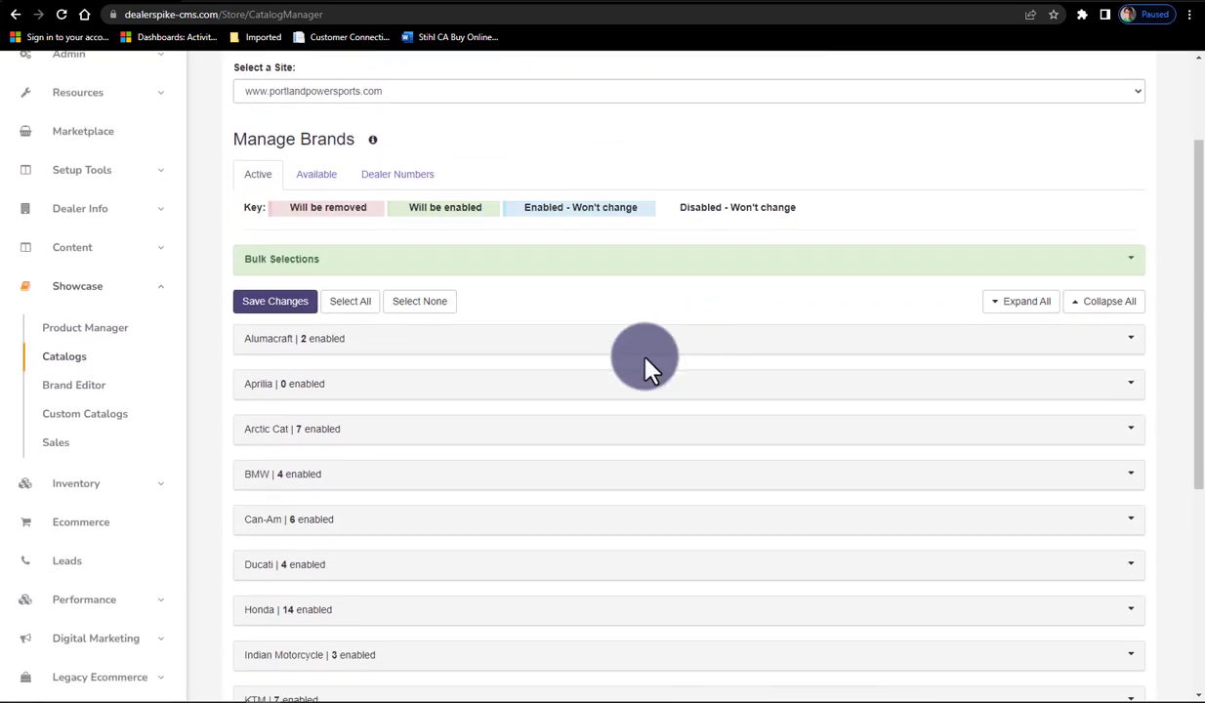
pyautogui.click(423, 391)
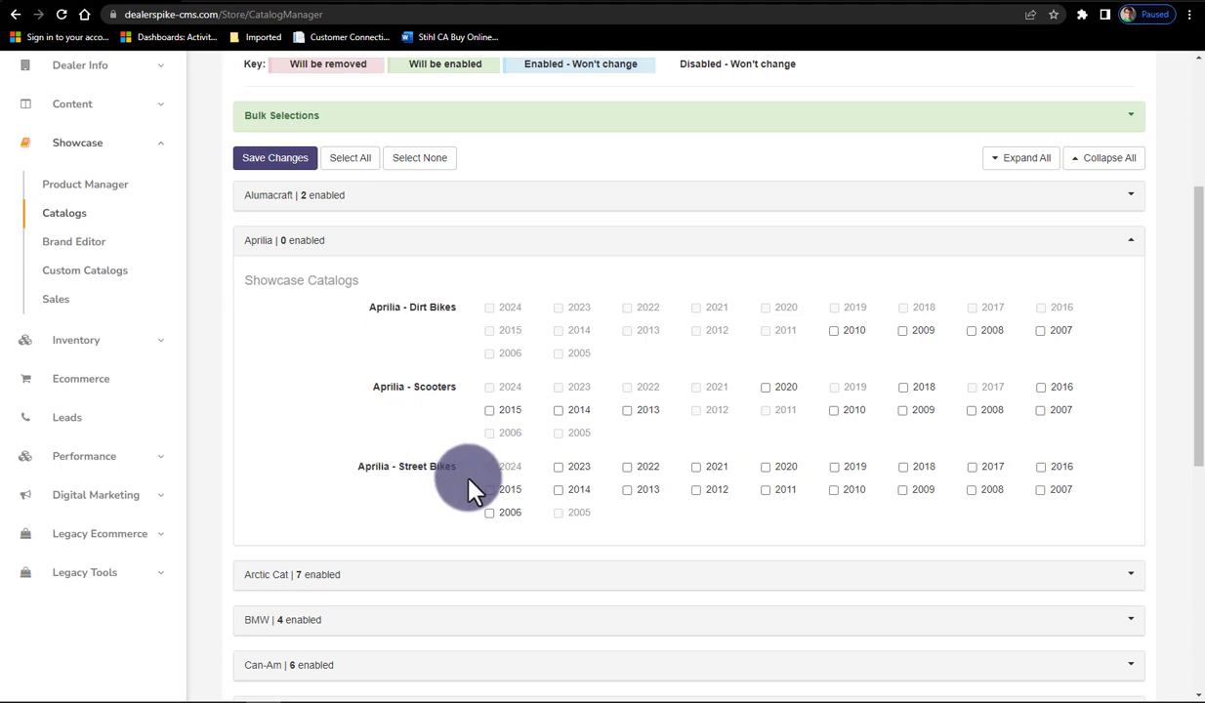
pyautogui.click(557, 467)
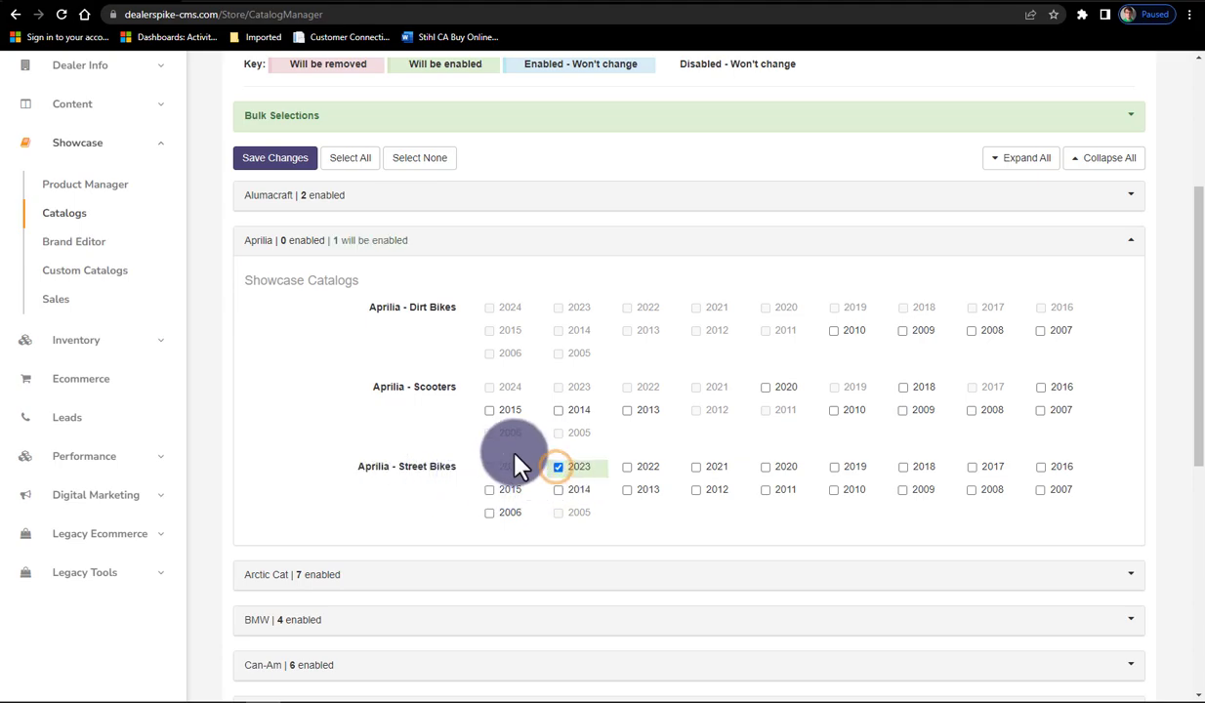
pyautogui.scroll(2, 459, 456)
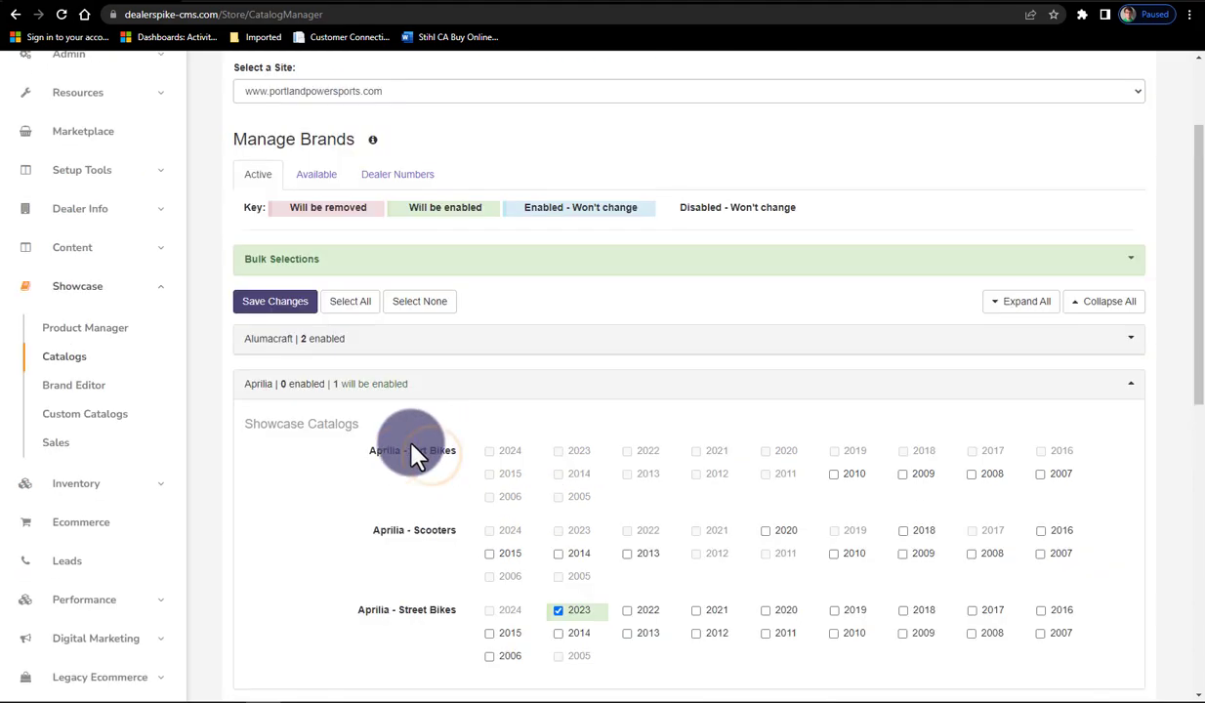
pyautogui.click(271, 303)
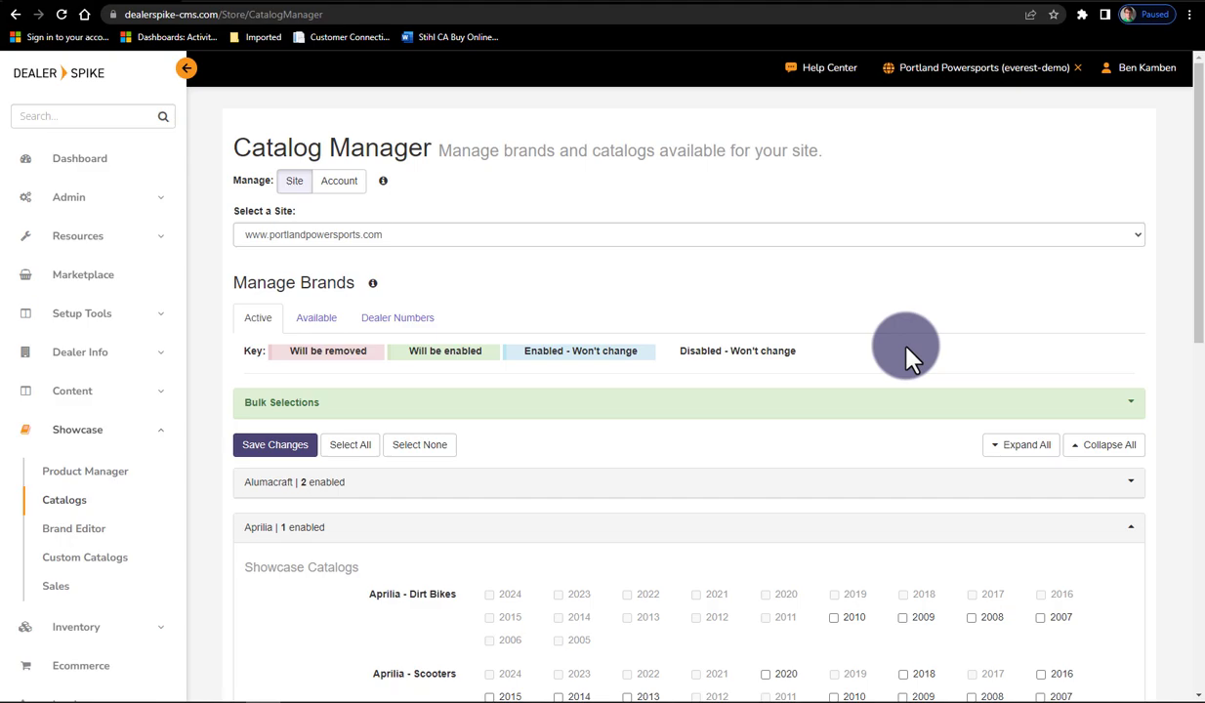
# Publish the Aprilia catalog addition and reload the manufacturers page on the dealer's website.
pyautogui.click(1005, 76)
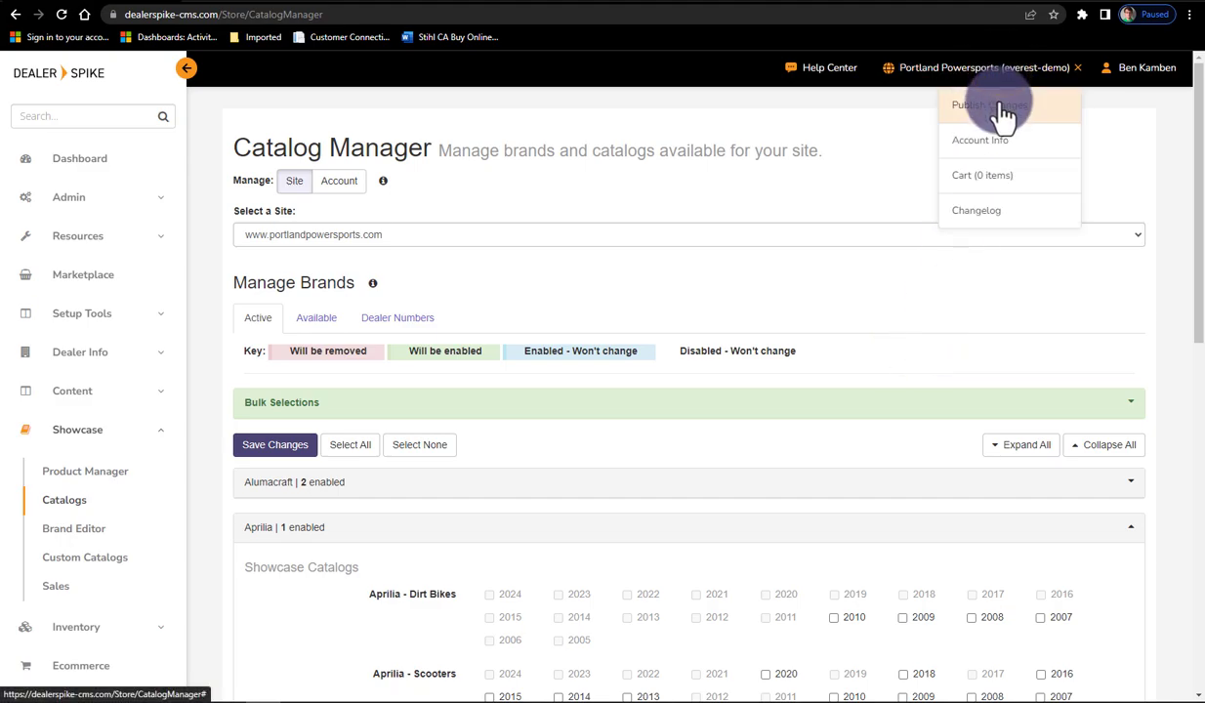
pyautogui.click(1003, 109)
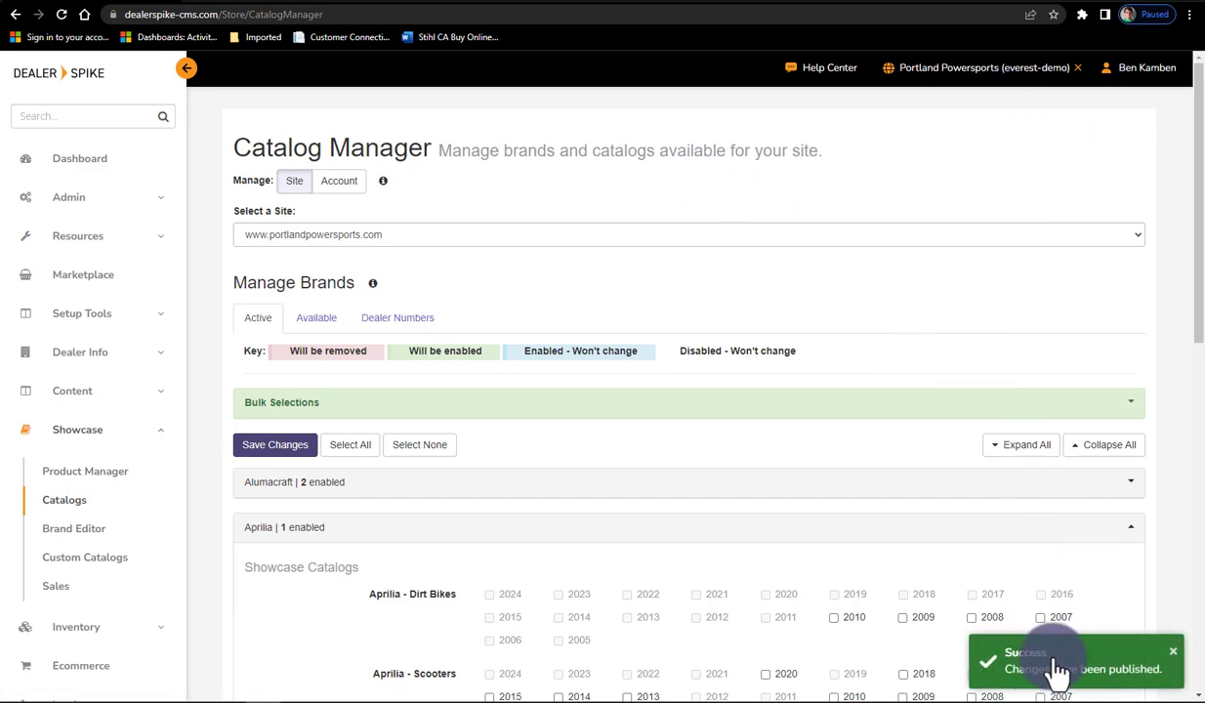
pyautogui.click(271, 1)
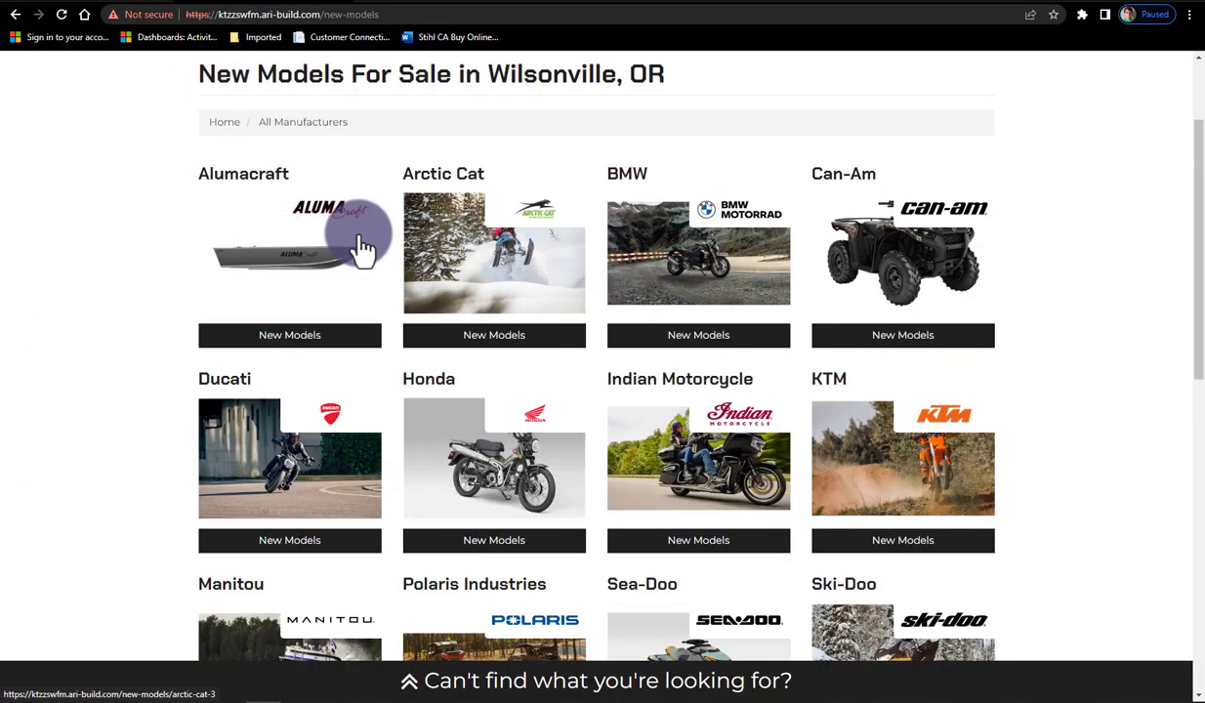
pyautogui.click(60, 15)
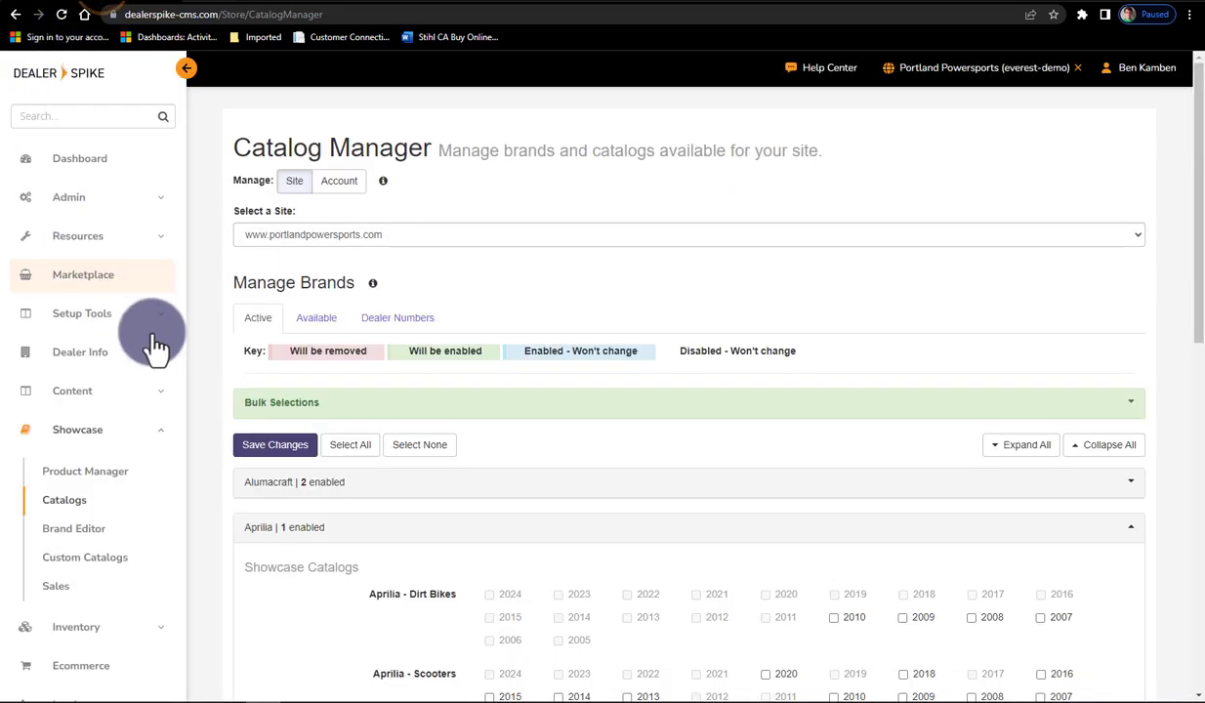
# Disable Aprilia in the CMS list of available brands, save, and confirm removing its Street Bikes 2023 catalog.
pyautogui.click(322, 320)
pyautogui.scroll(-7, 499, 431)
pyautogui.scroll(-15, 499, 444)
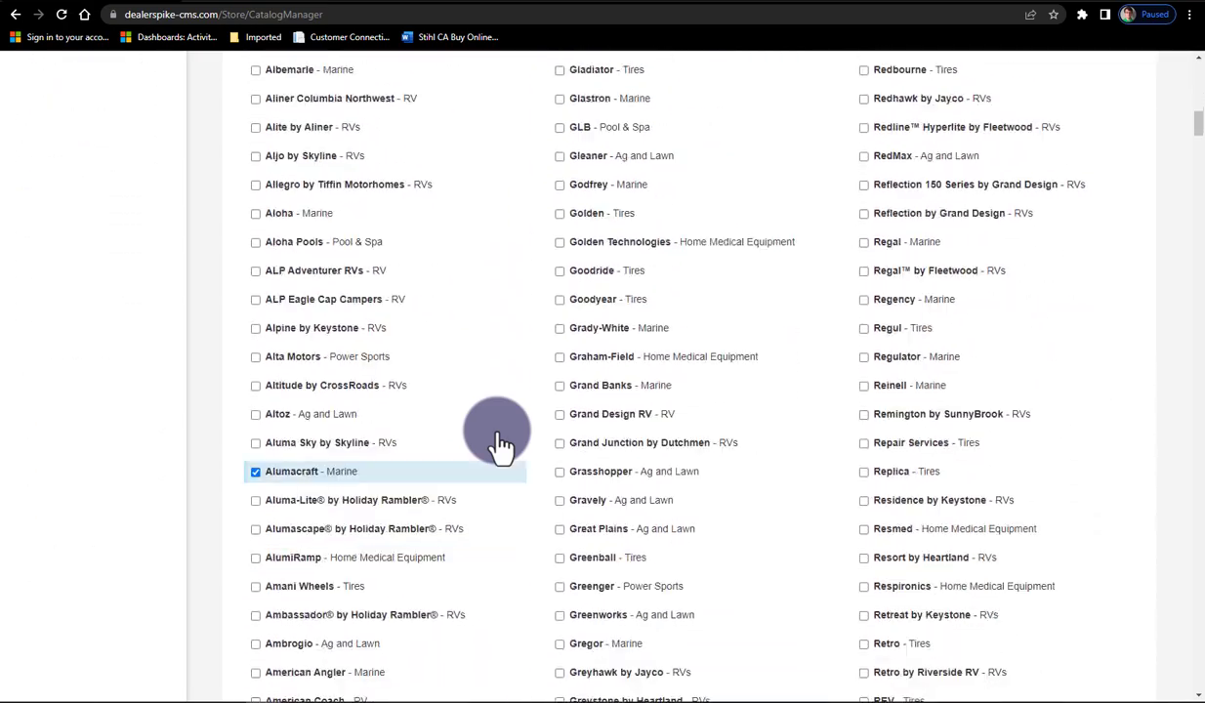
pyautogui.click(254, 396)
pyautogui.scroll(12, 418, 431)
pyautogui.scroll(15, 418, 431)
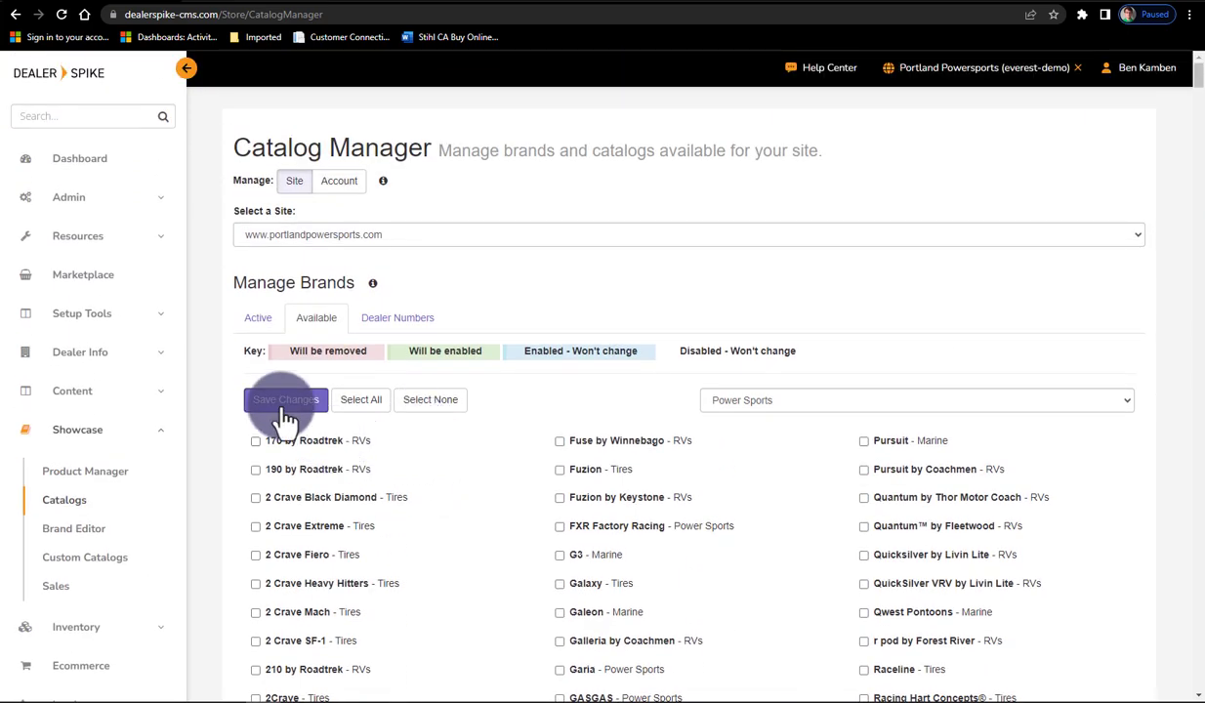
pyautogui.click(284, 402)
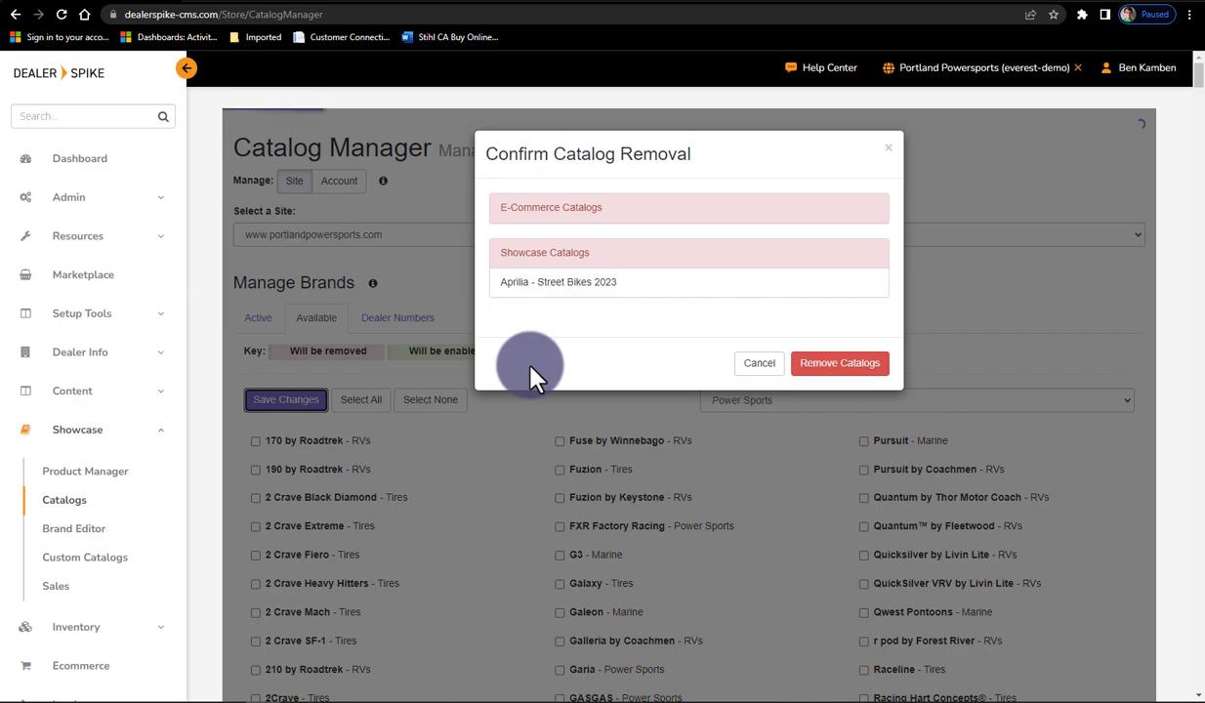
pyautogui.click(858, 363)
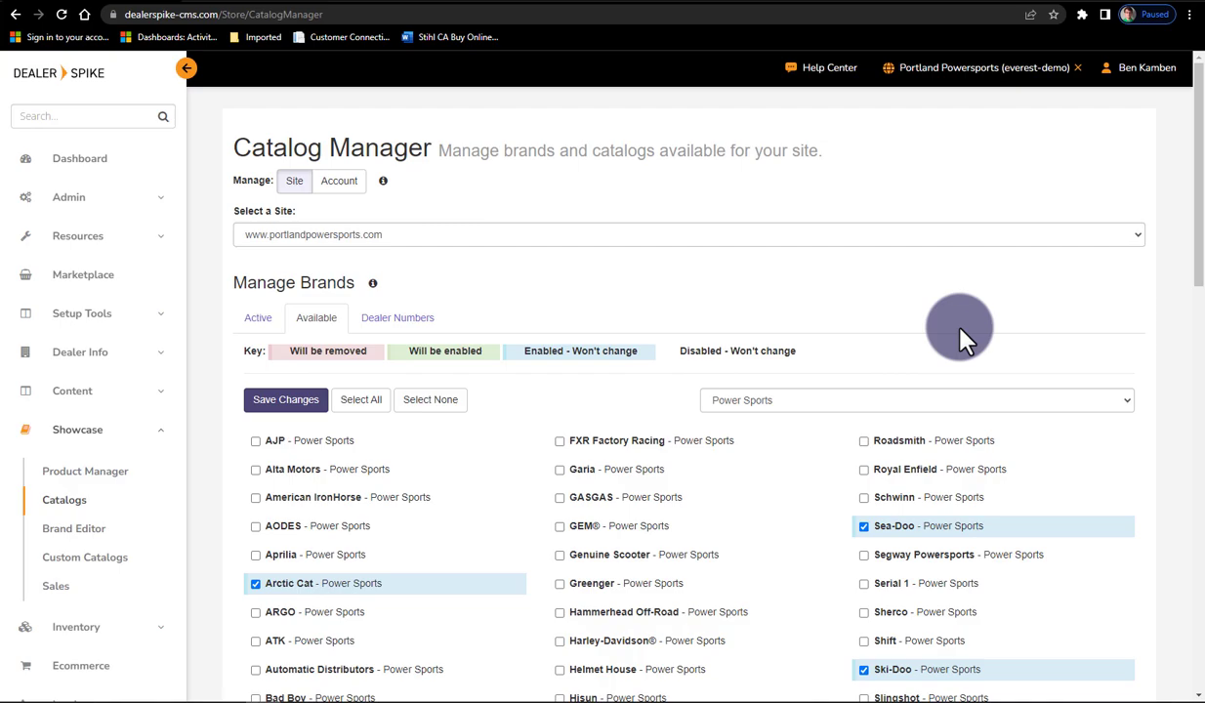
# Publish the Aprilia removal and reload the manufacturers page on the dealer's website.
pyautogui.click(957, 72)
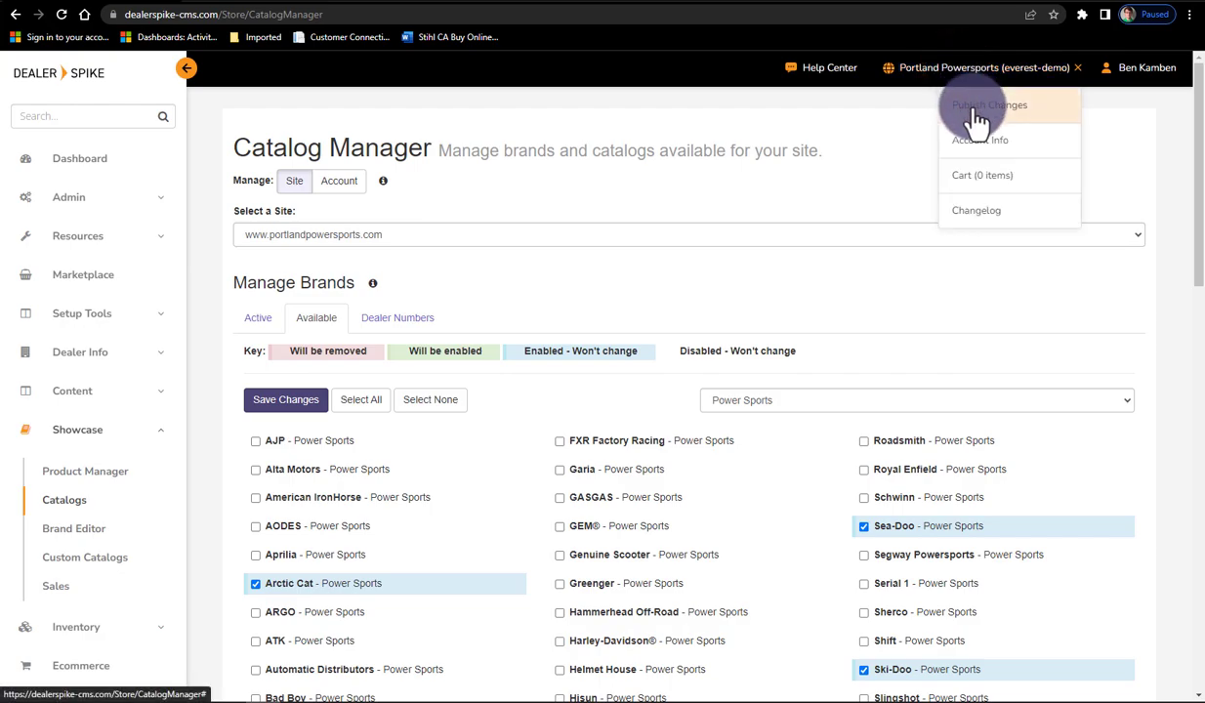
pyautogui.click(976, 107)
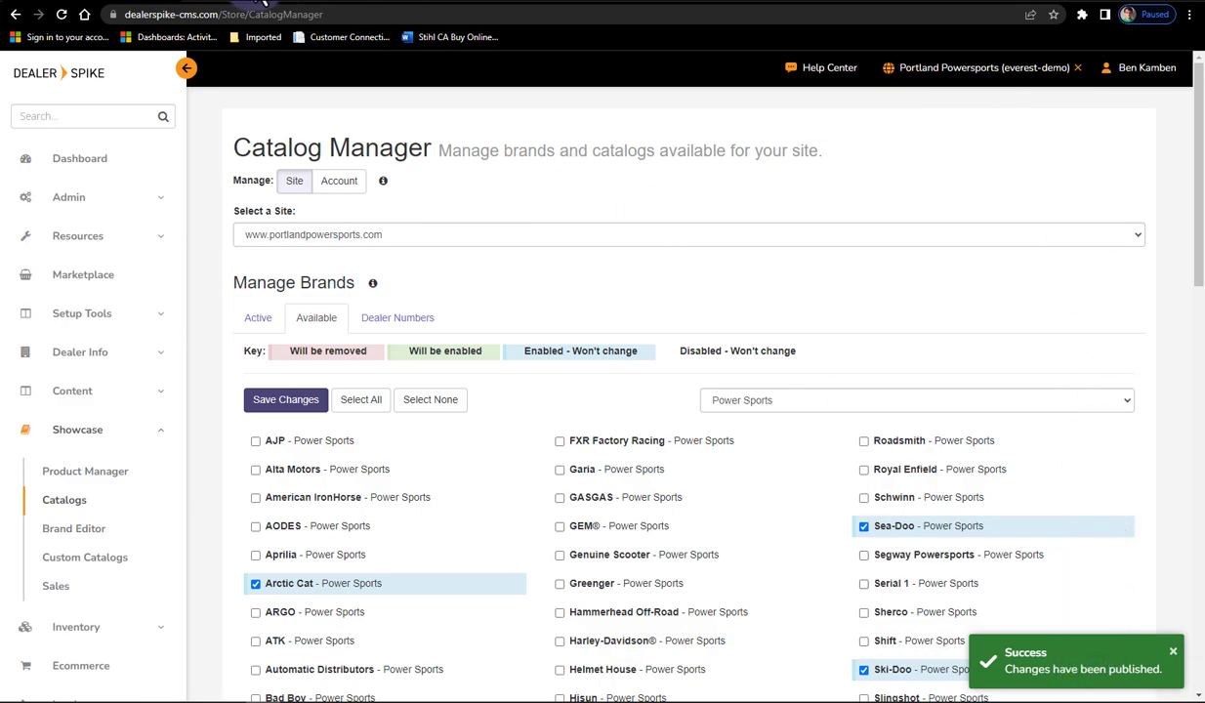
pyautogui.click(264, 1)
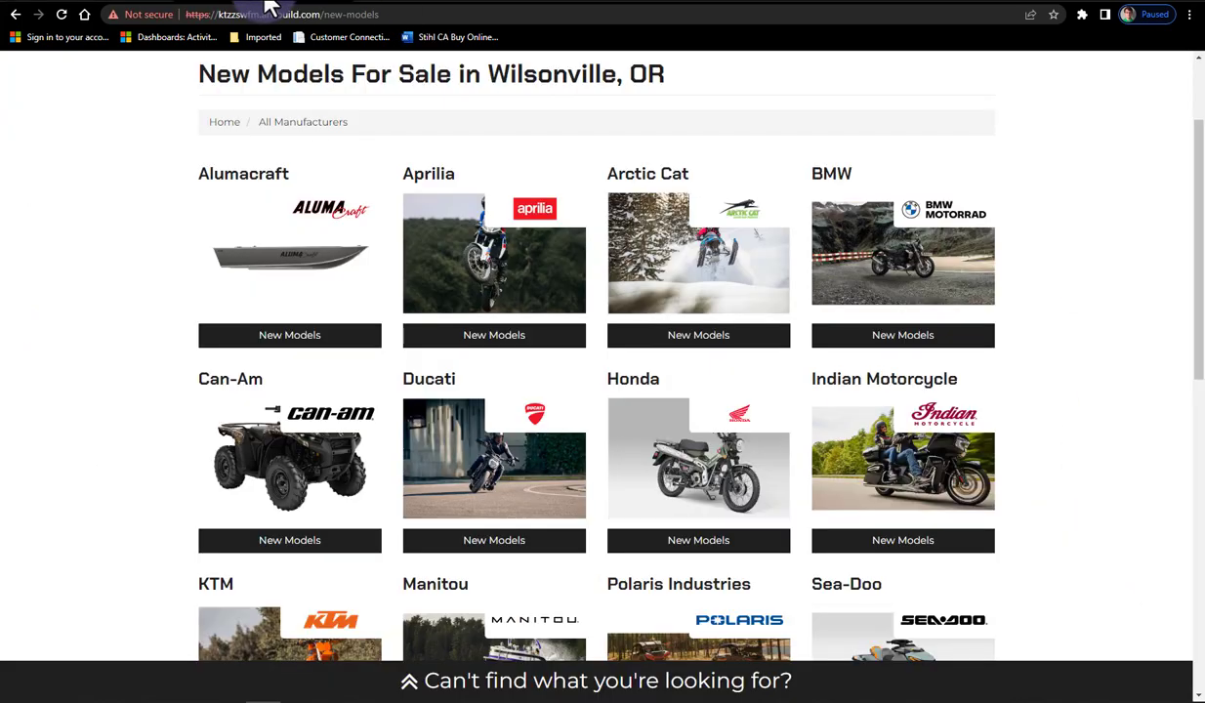
pyautogui.click(60, 15)
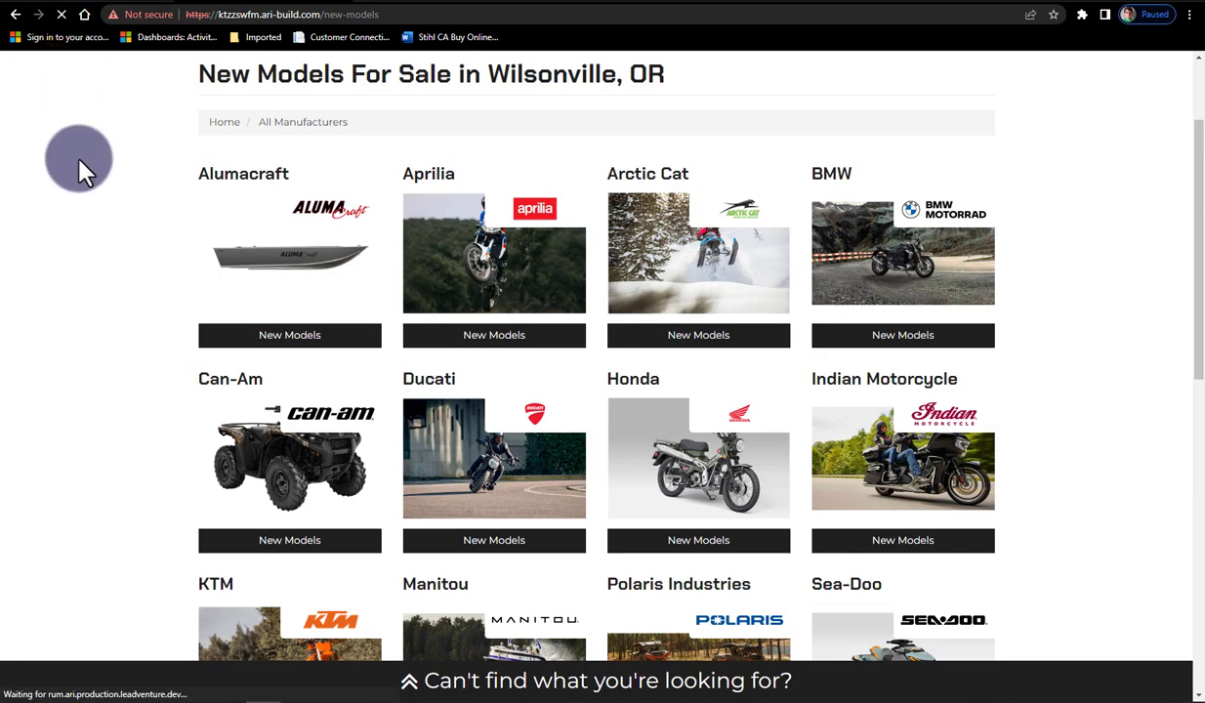
# Compare the CMS Showcase entries Brand Editor and Custom Catalogs with the manufacturers page on the dealer's website.
pyautogui.click(102, 3)
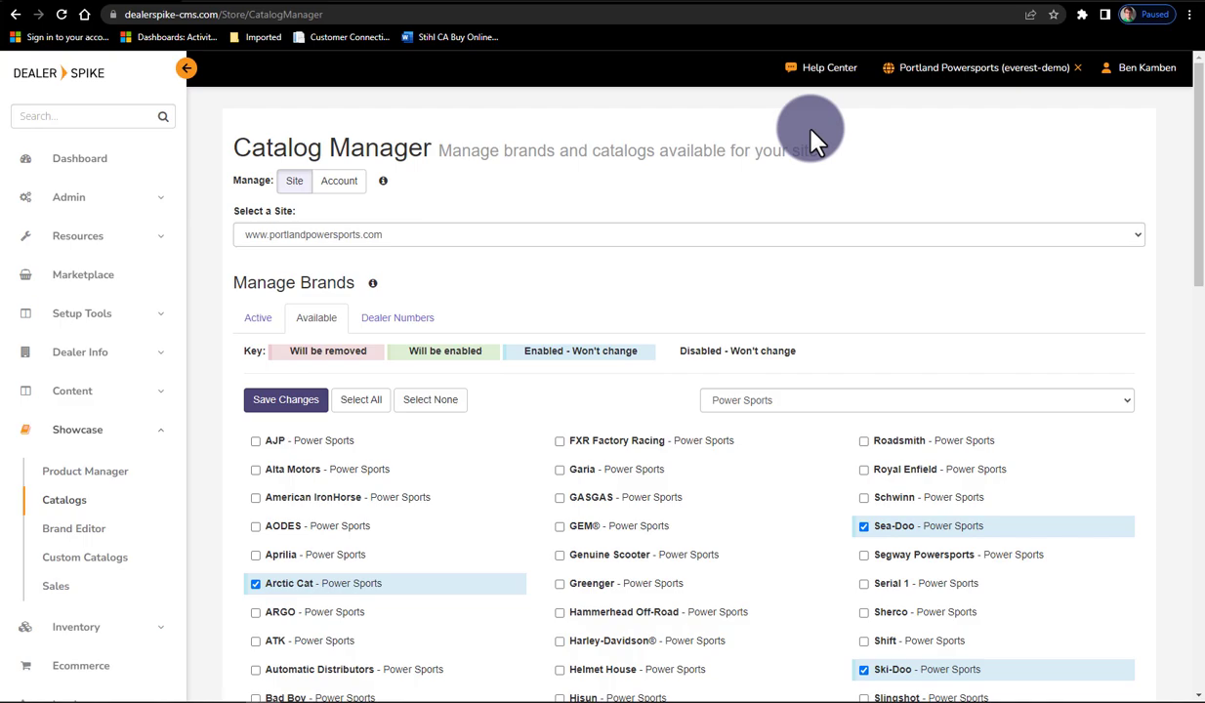
pyautogui.scroll(-3, 202, 282)
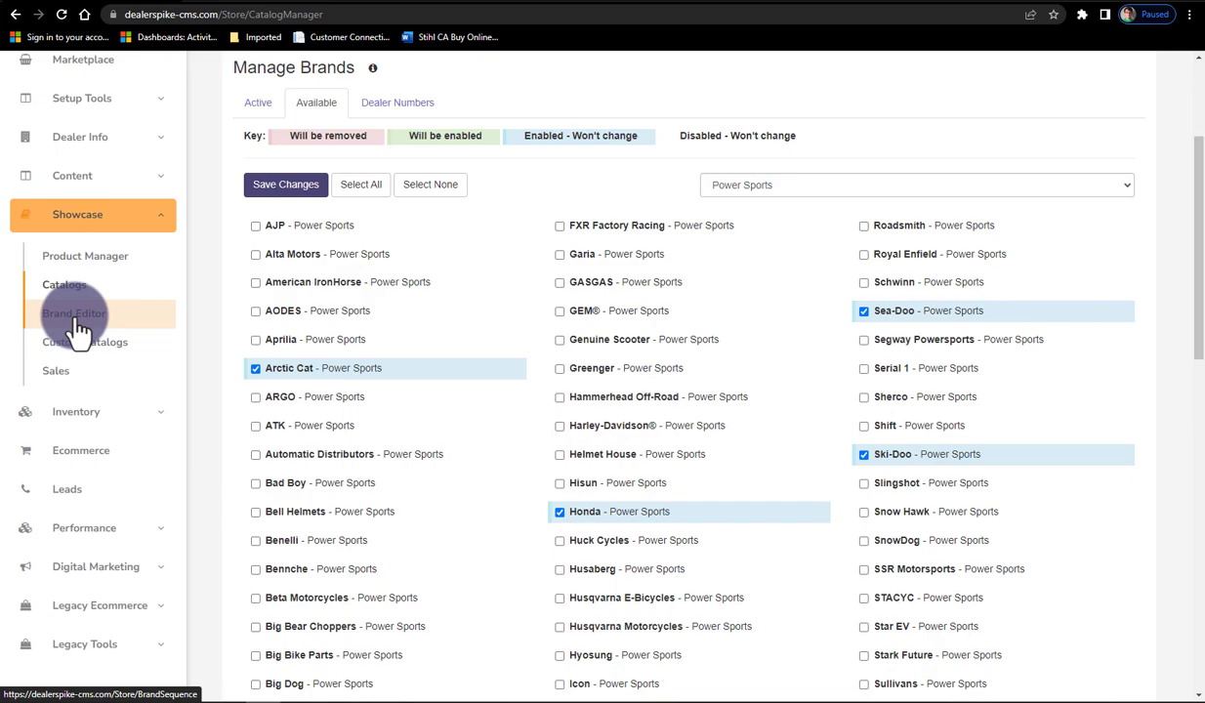
pyautogui.click(265, 1)
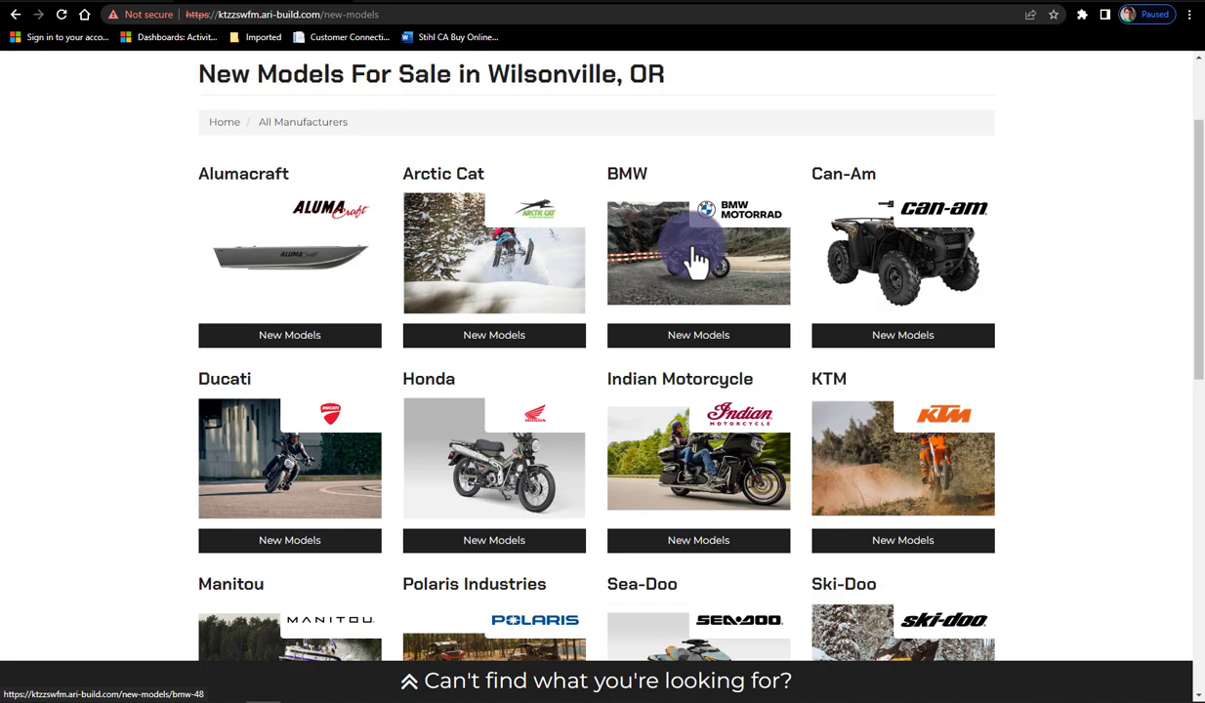
pyautogui.click(84, 352)
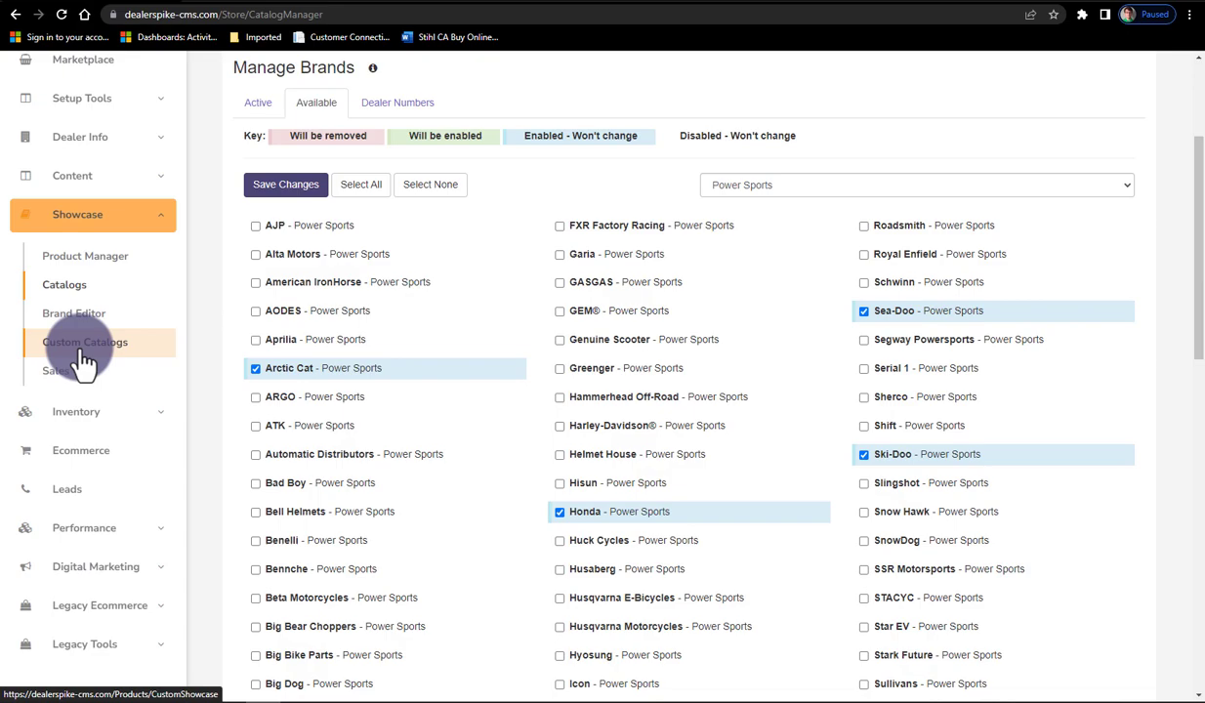
pyautogui.click(254, 3)
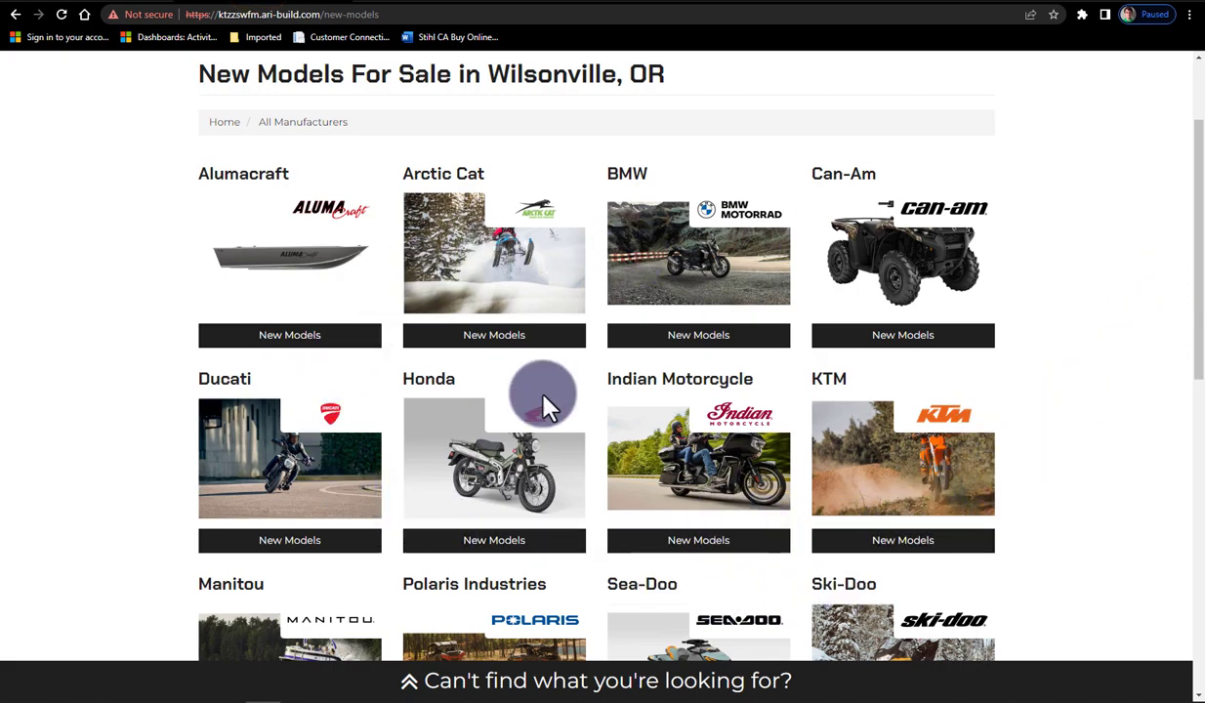
pyautogui.click(98, 3)
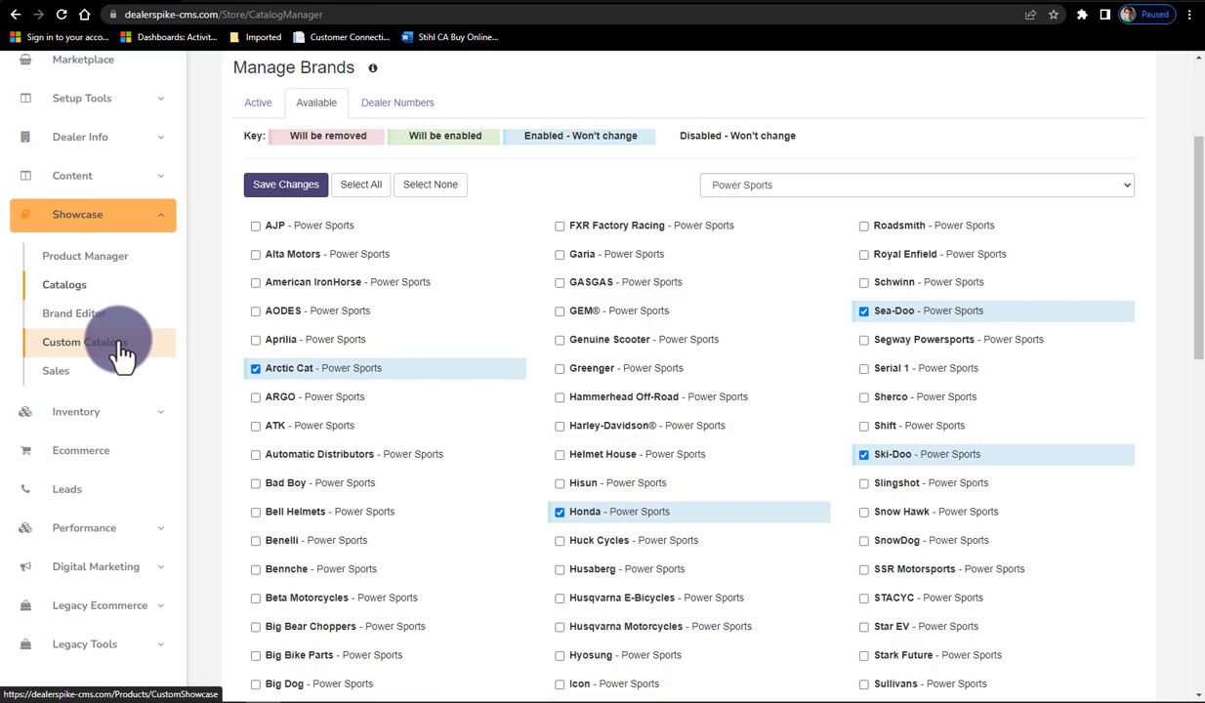
pyautogui.click(293, 5)
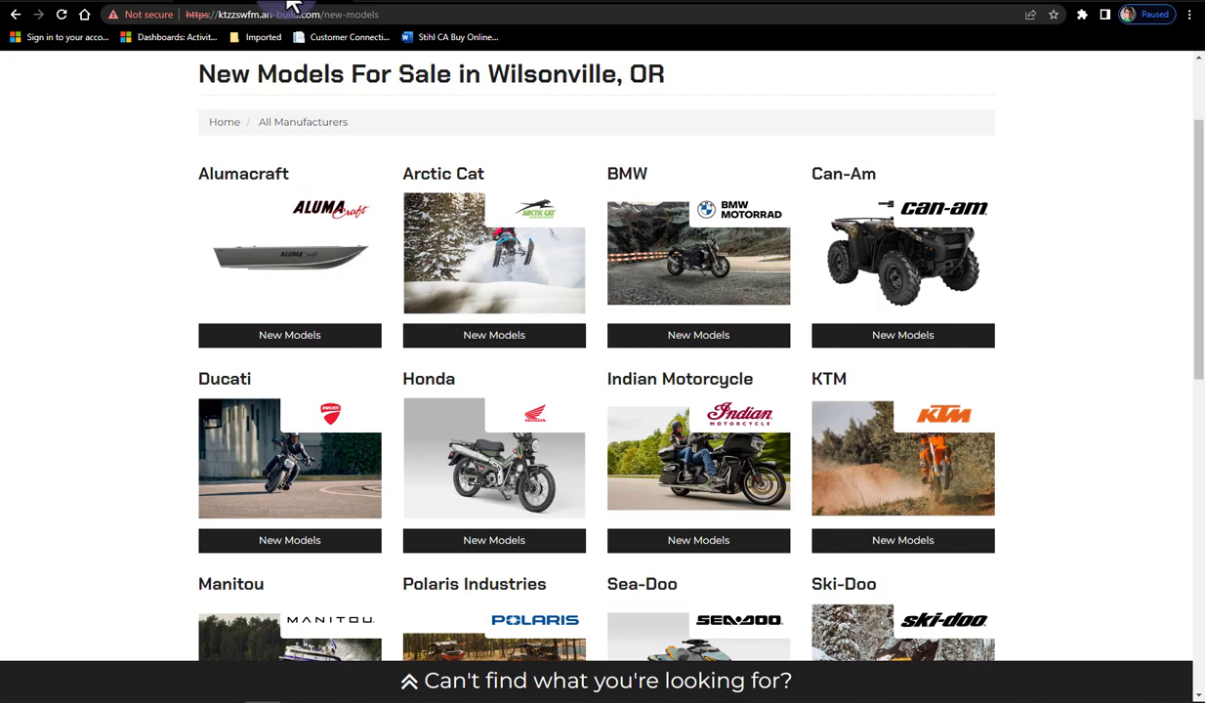
# Return to the CMS and open the Inventory Manager.
pyautogui.click(293, 4)
pyautogui.click(156, 260)
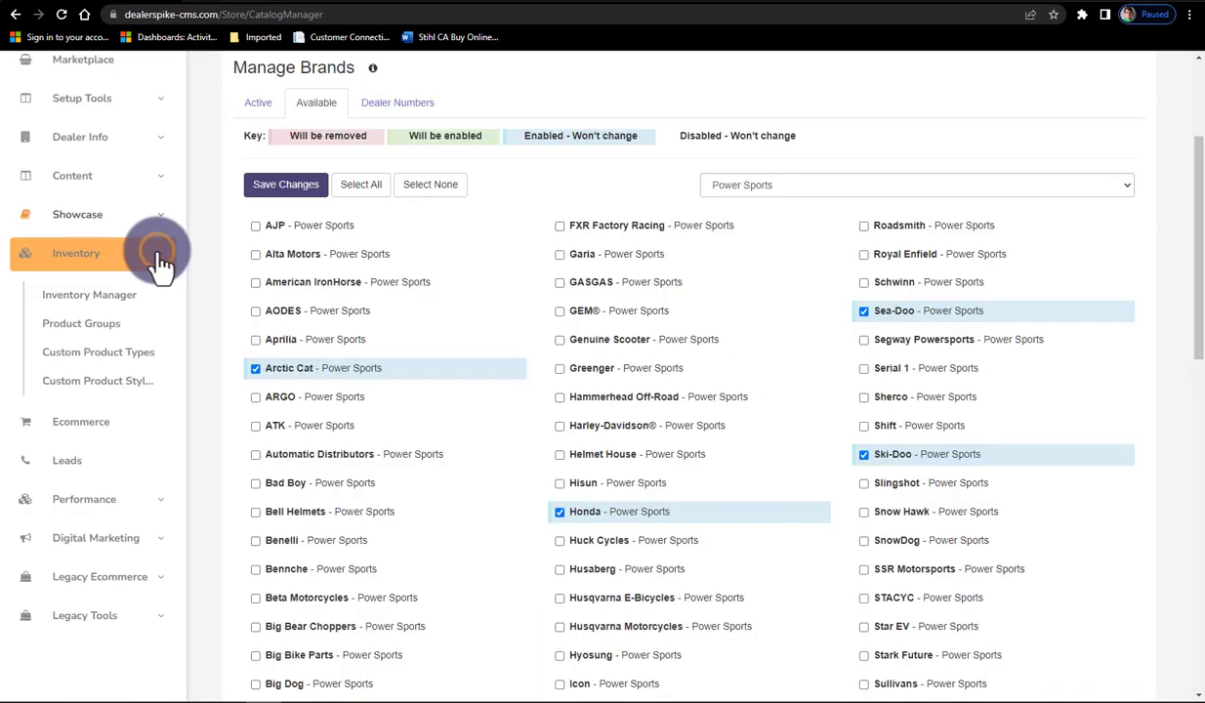
pyautogui.click(115, 307)
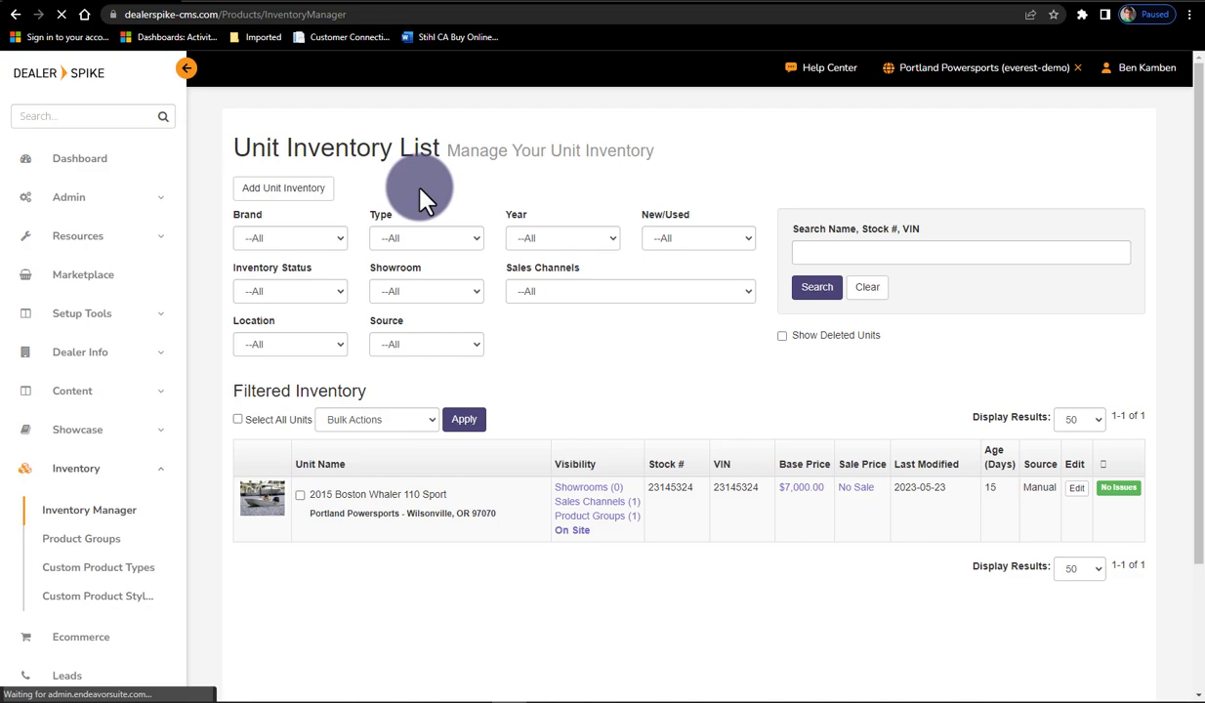
# Start adding a new unit to the inventory and review its Unit Model and Details section.
pyautogui.scroll(-1, 617, 275)
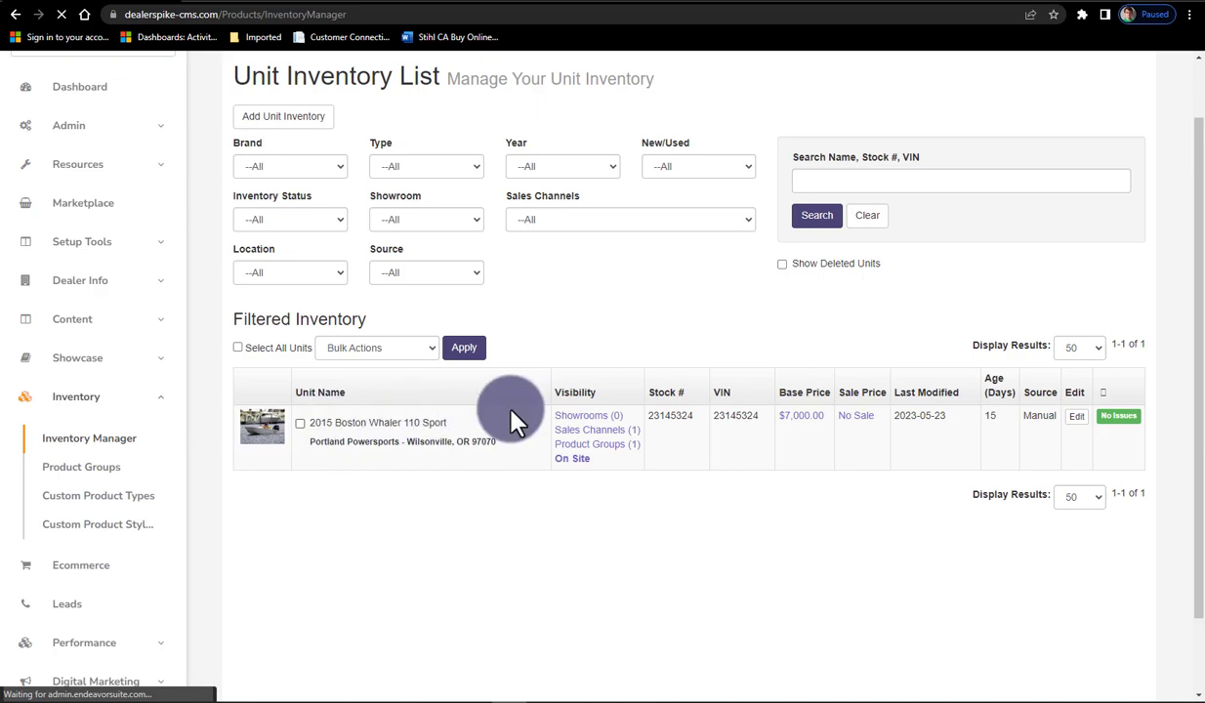
pyautogui.scroll(1, 686, 342)
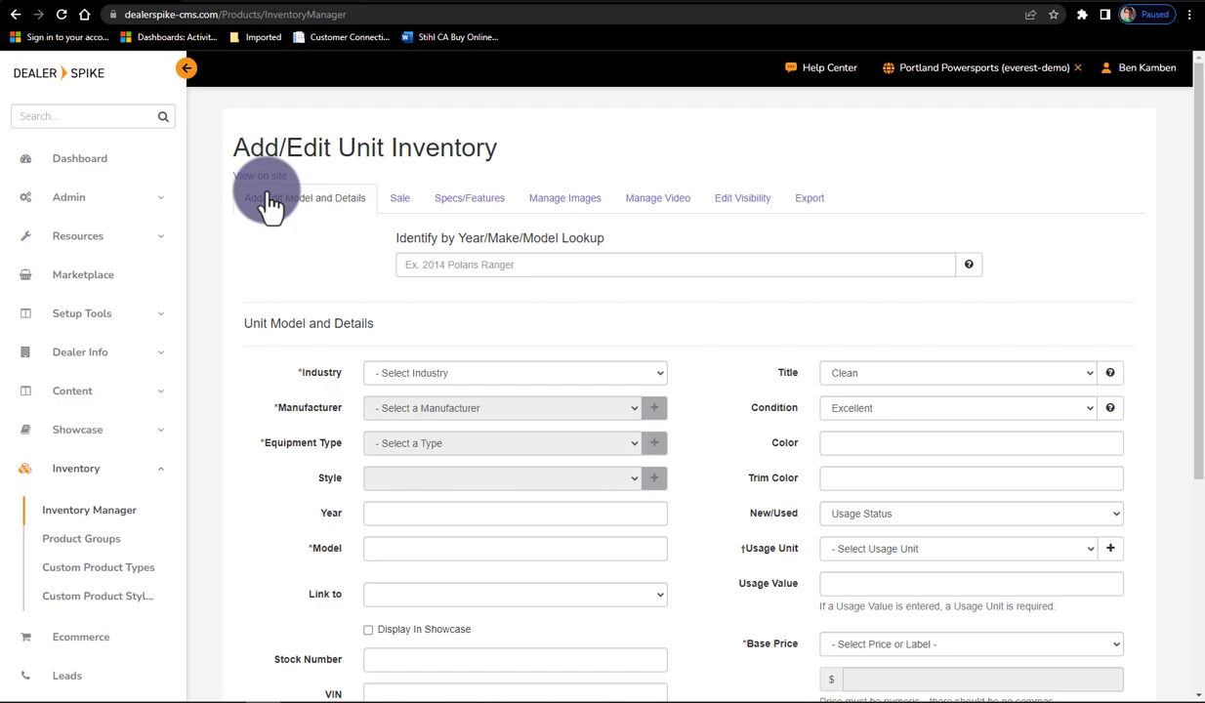
pyautogui.moveTo(376, 322); pyautogui.dragTo(244, 322)
pyautogui.scroll(-1, 515, 329)
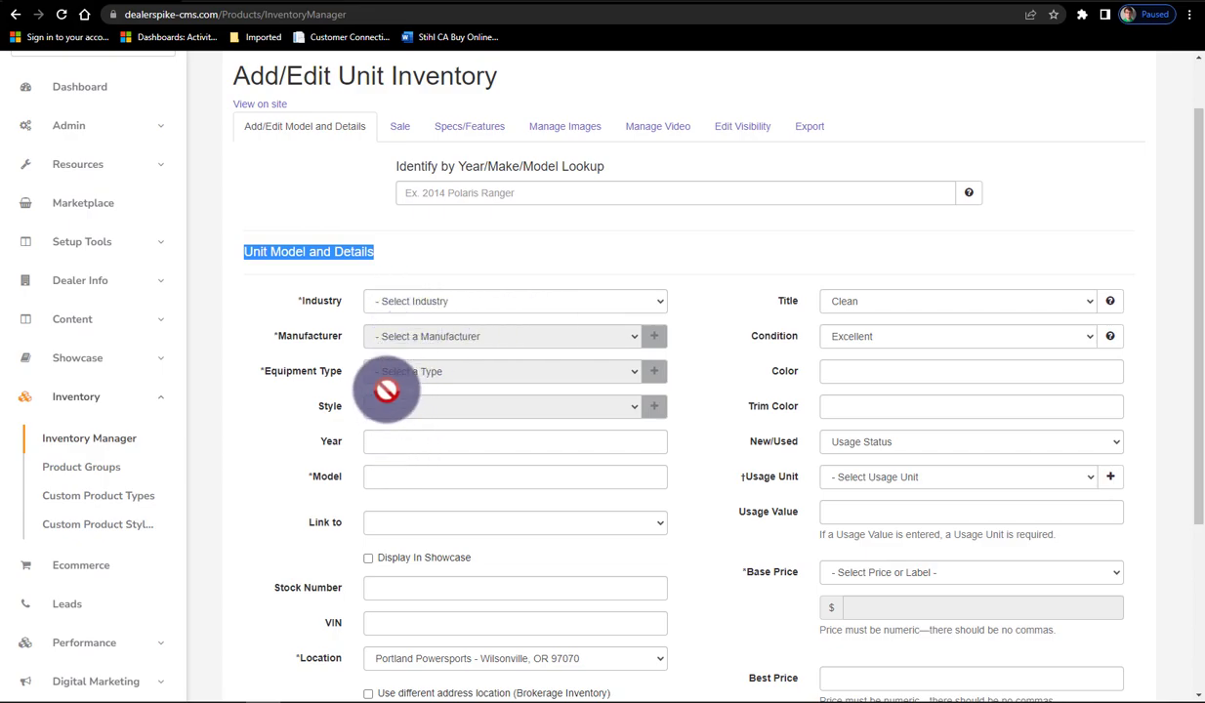
pyautogui.click(323, 190)
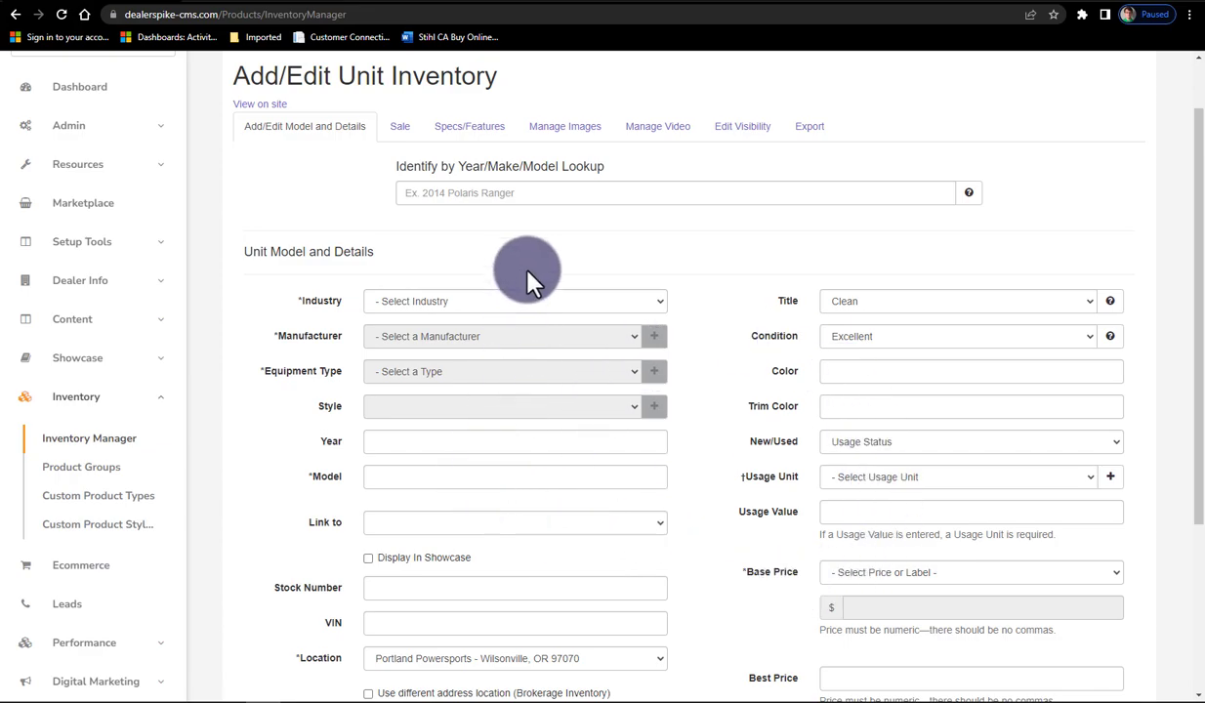
# Look up 2023 Yamaha by year, make and model and fill the unit's details from 2023 Yamaha Kodiak 450 EPS Utility.
pyautogui.moveTo(606, 167); pyautogui.dragTo(465, 166)
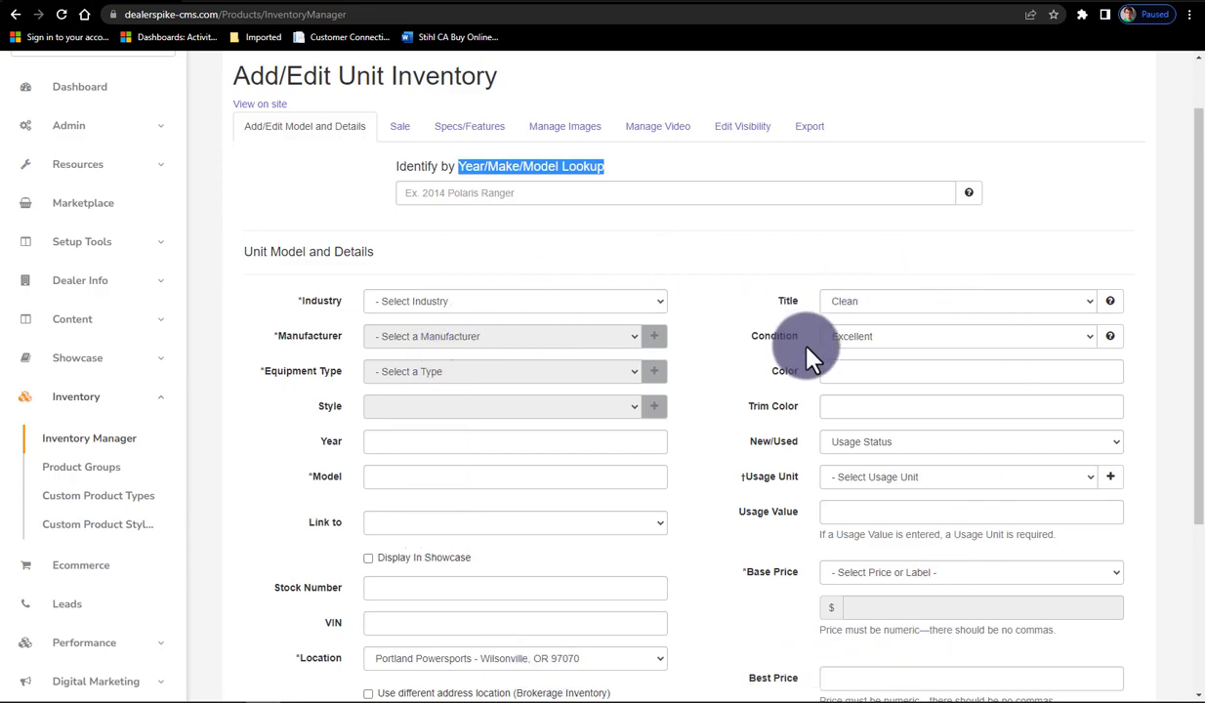
pyautogui.click(518, 196)
pyautogui.write('2023 Y')
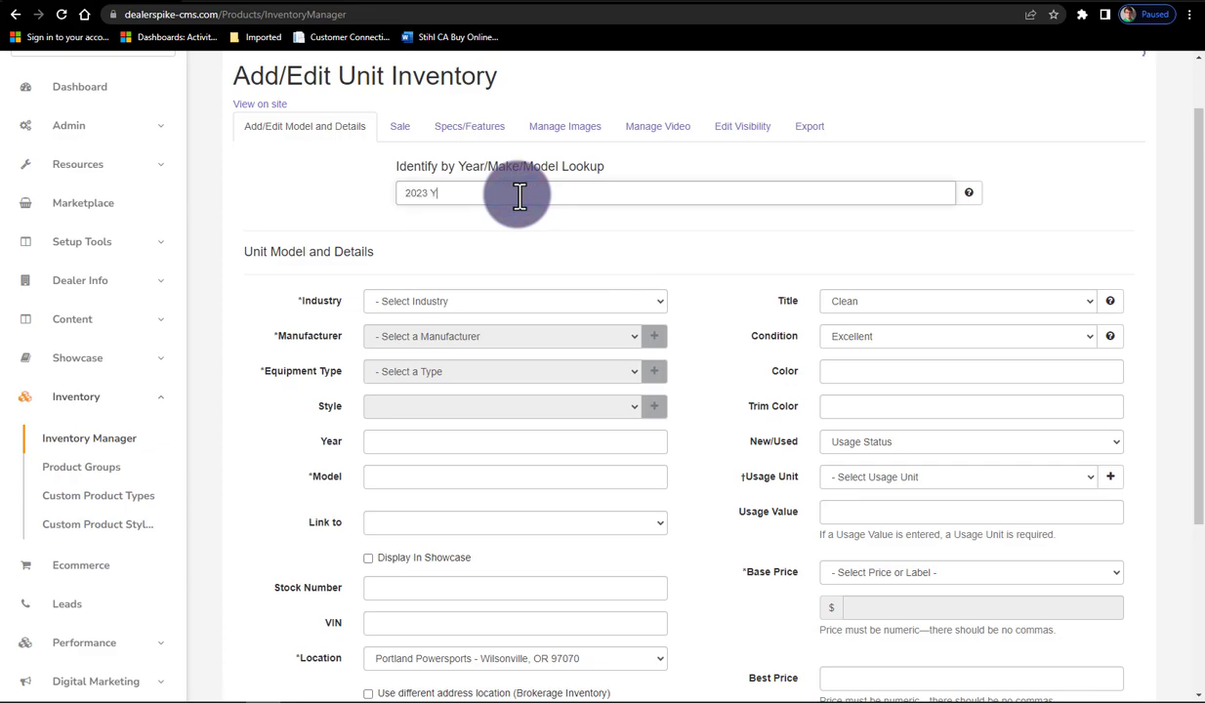
pyautogui.write('amaha')
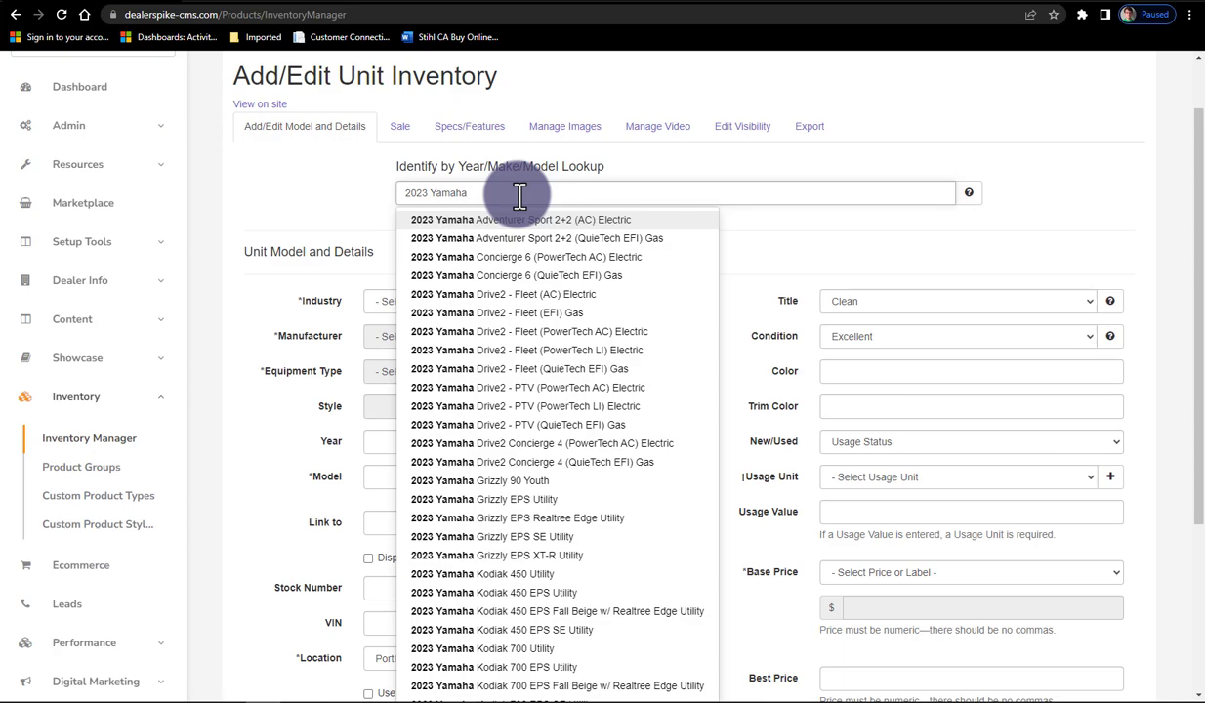
pyautogui.click(581, 605)
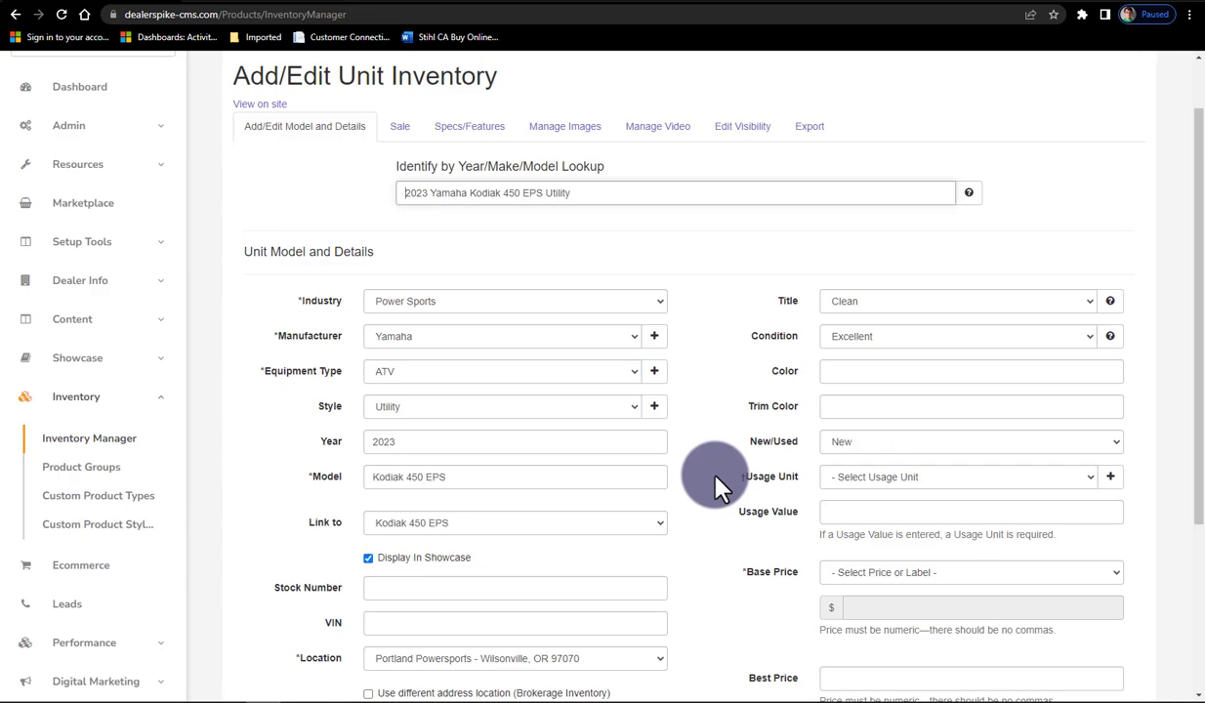
# Compare the unit's Link to and Display In Showcase options with the new models page and Showroom entries on the dealer's website.
pyautogui.scroll(-1, 749, 406)
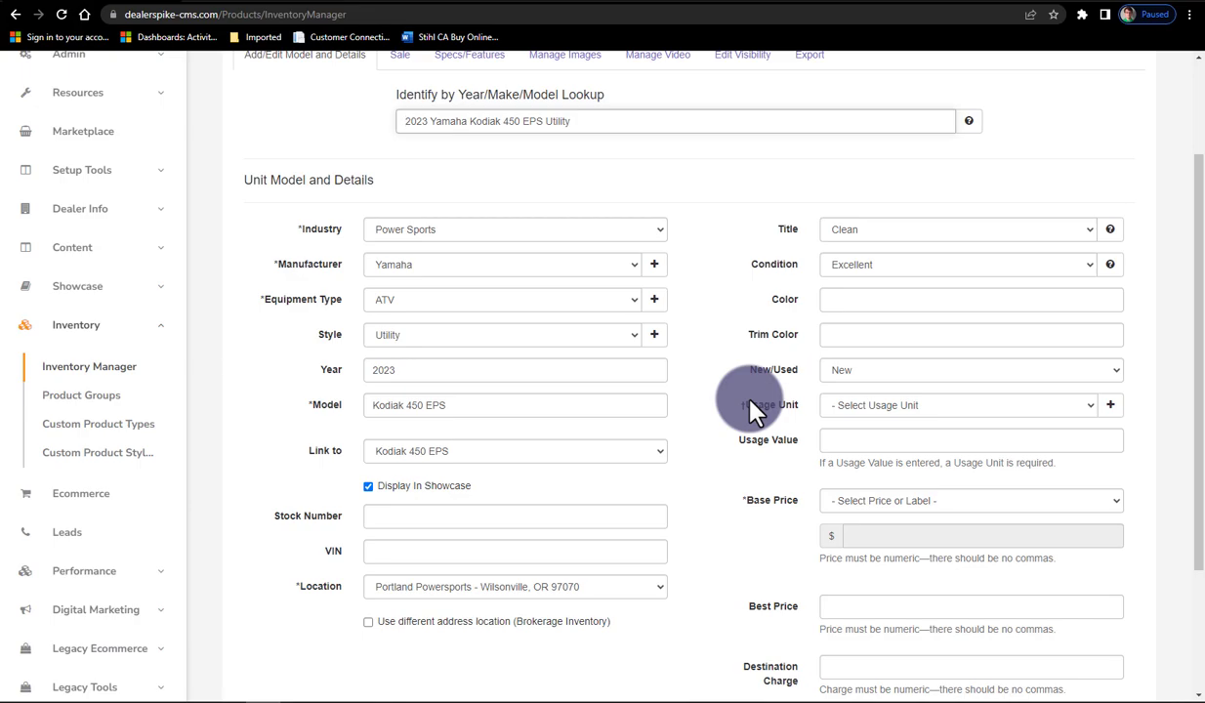
pyautogui.moveTo(345, 455); pyautogui.dragTo(304, 450)
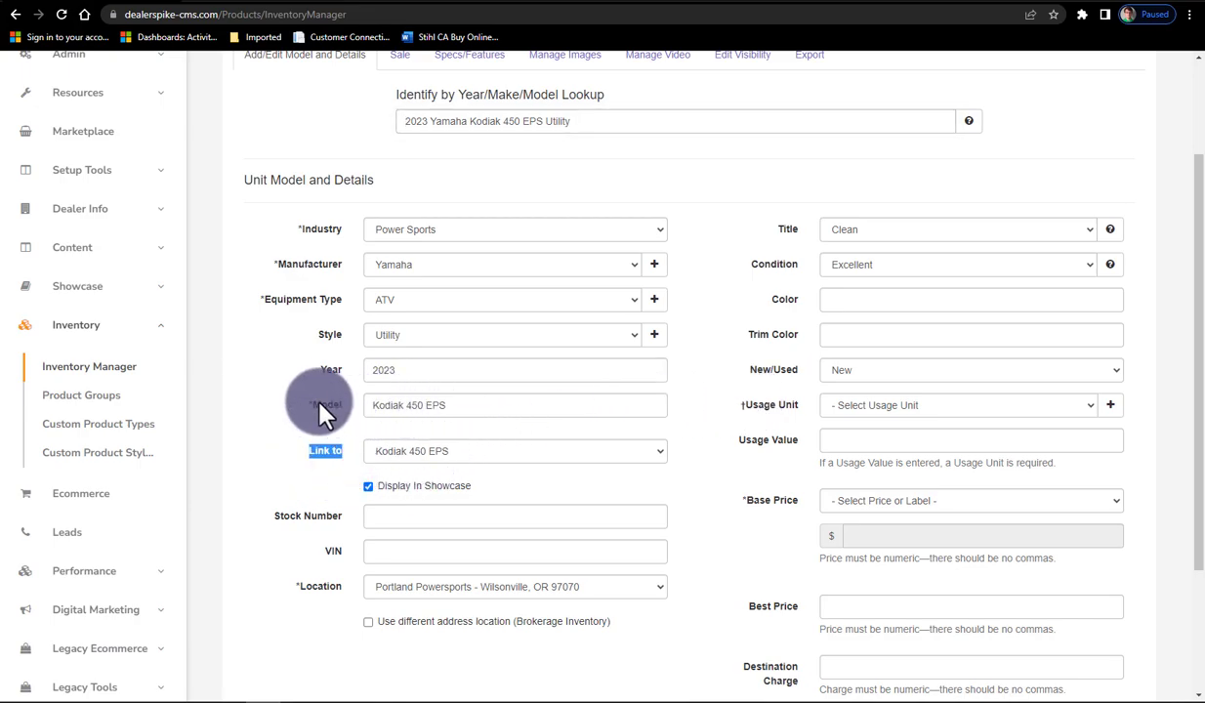
pyautogui.click(355, 452)
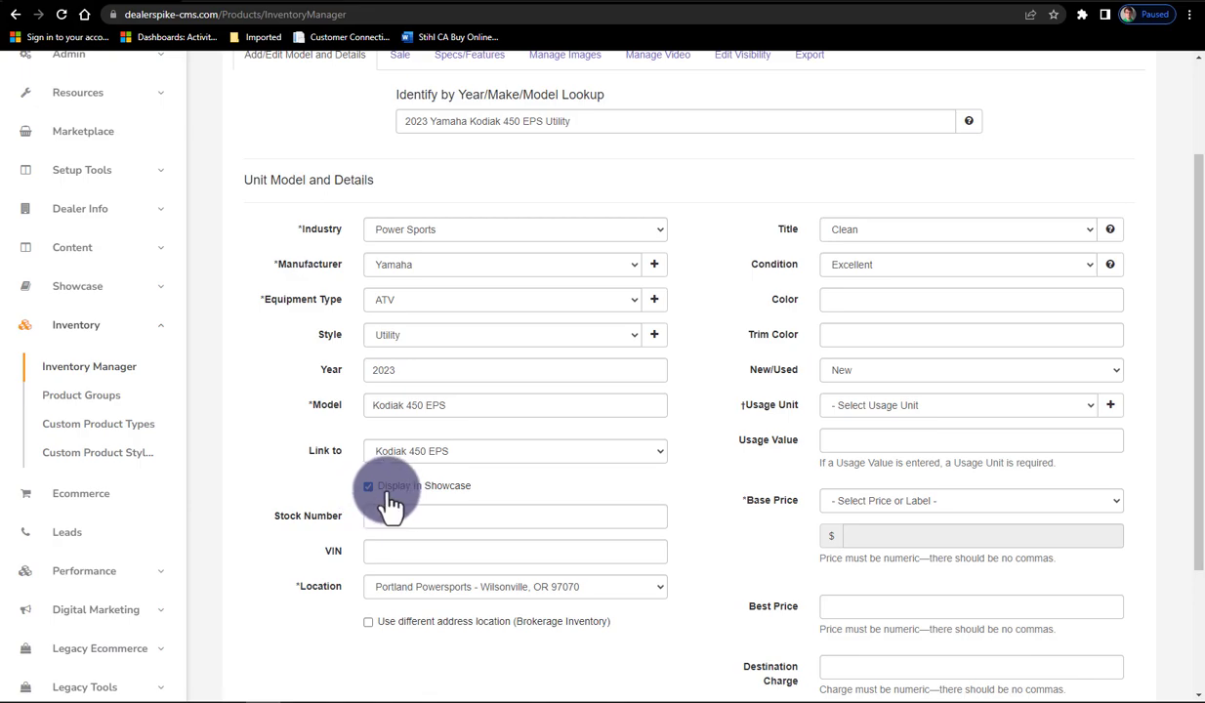
pyautogui.click(238, 2)
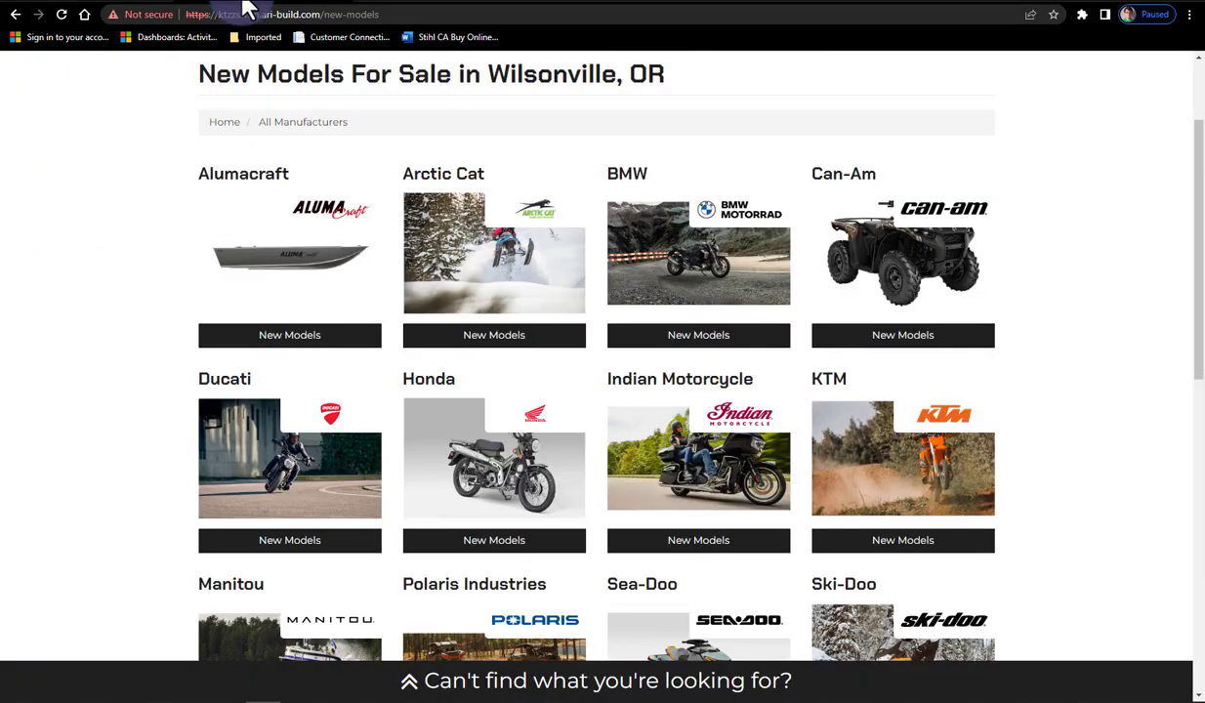
pyautogui.scroll(2, 601, 268)
pyautogui.moveTo(410, 171)
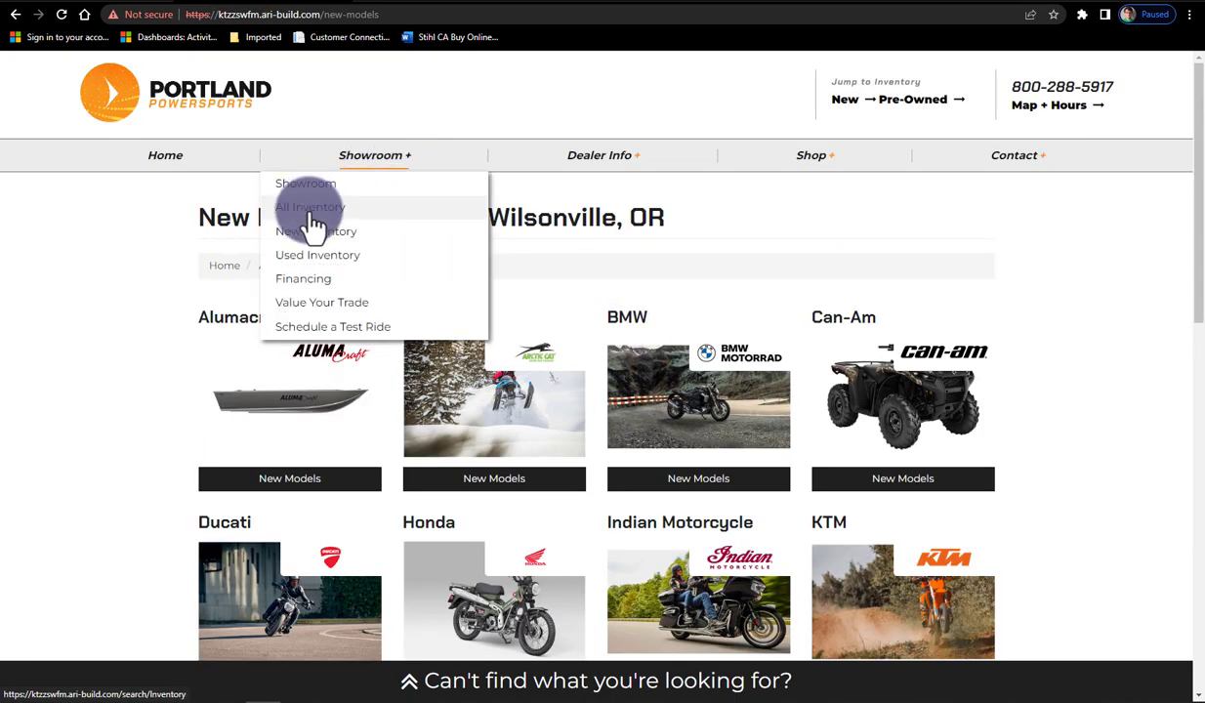
pyautogui.click(1129, 274)
pyautogui.scroll(-1, 1140, 387)
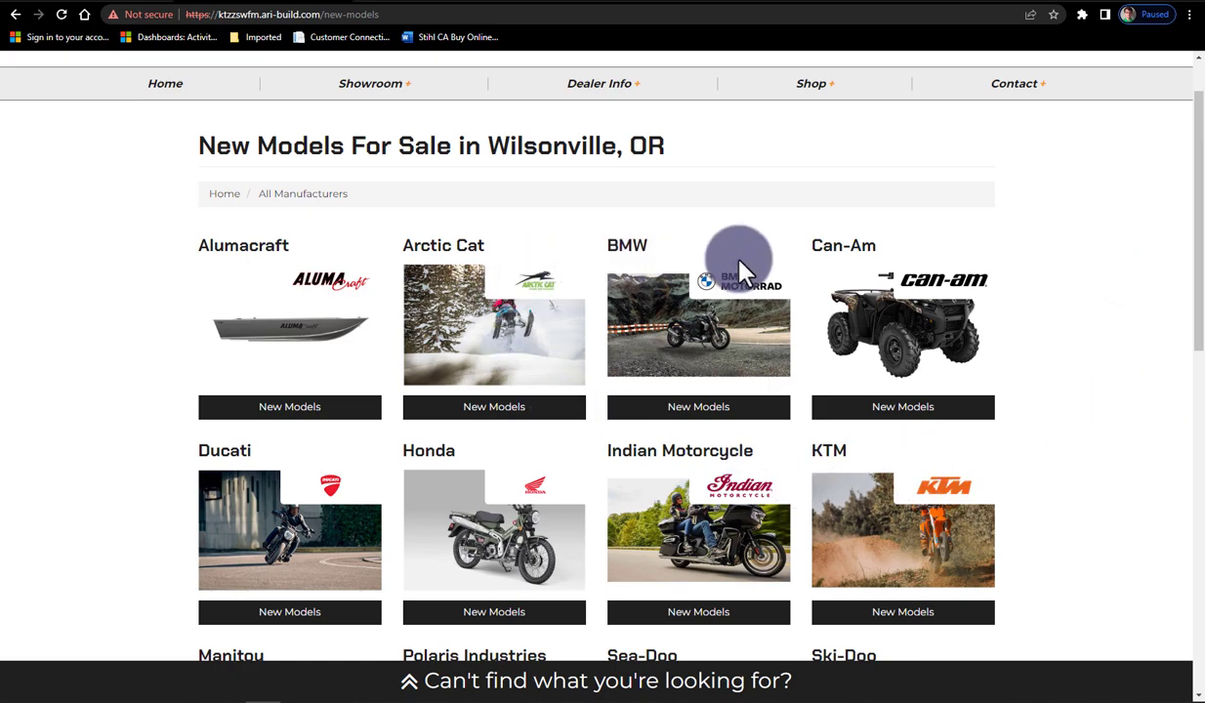
pyautogui.click(118, 1)
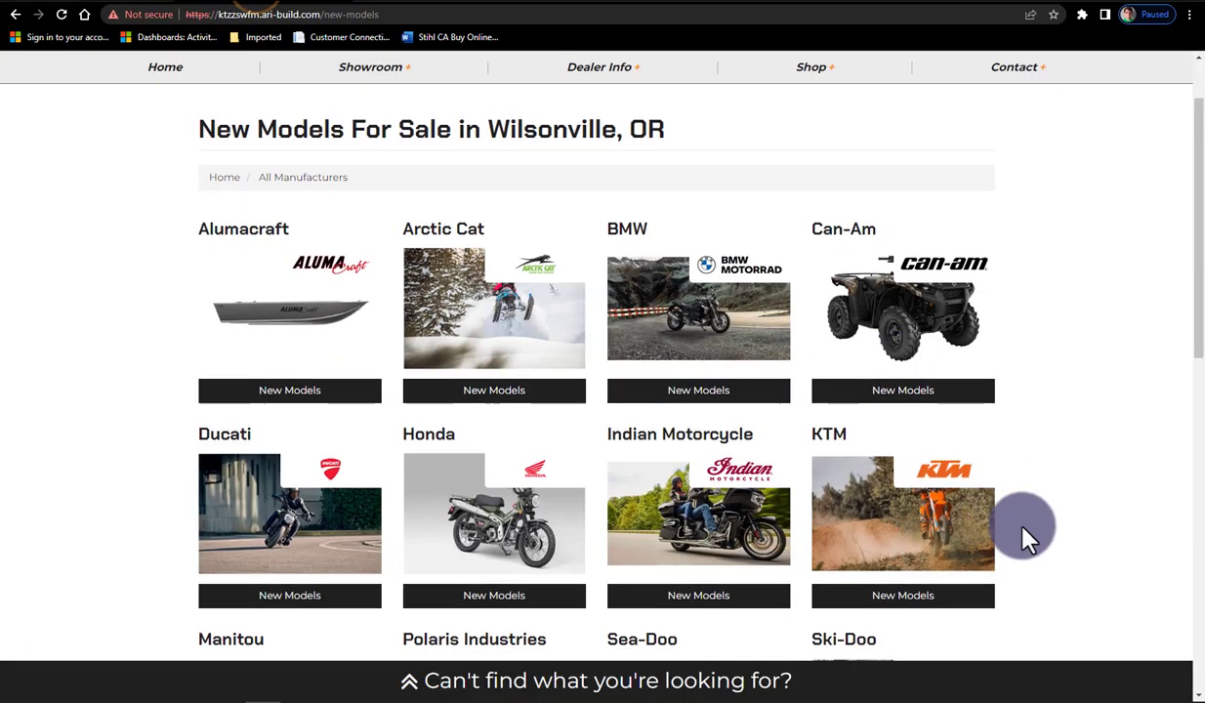
pyautogui.scroll(-5, 1026, 535)
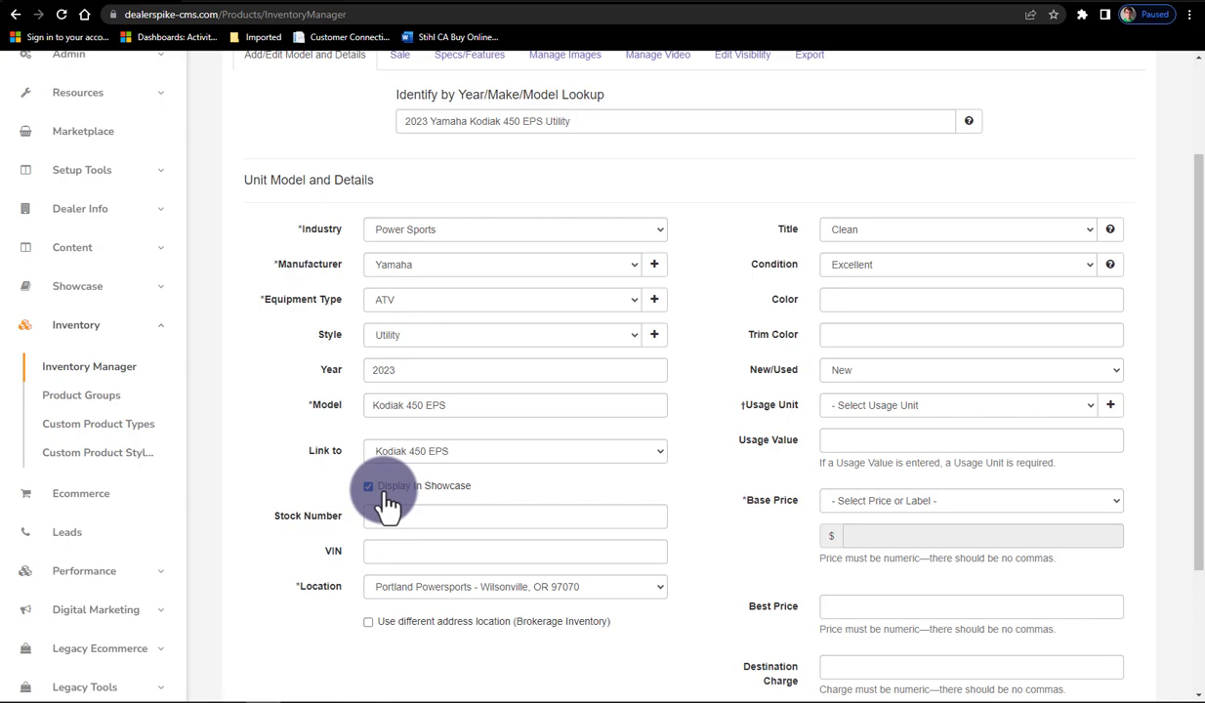
# In the CMS, review the unit's Stock Number, VIN, Condition, Color, Trim Color and New/Used fields.
pyautogui.scroll(-1, 384, 494)
pyautogui.moveTo(349, 446); pyautogui.dragTo(276, 447)
pyautogui.moveTo(345, 478); pyautogui.dragTo(324, 478)
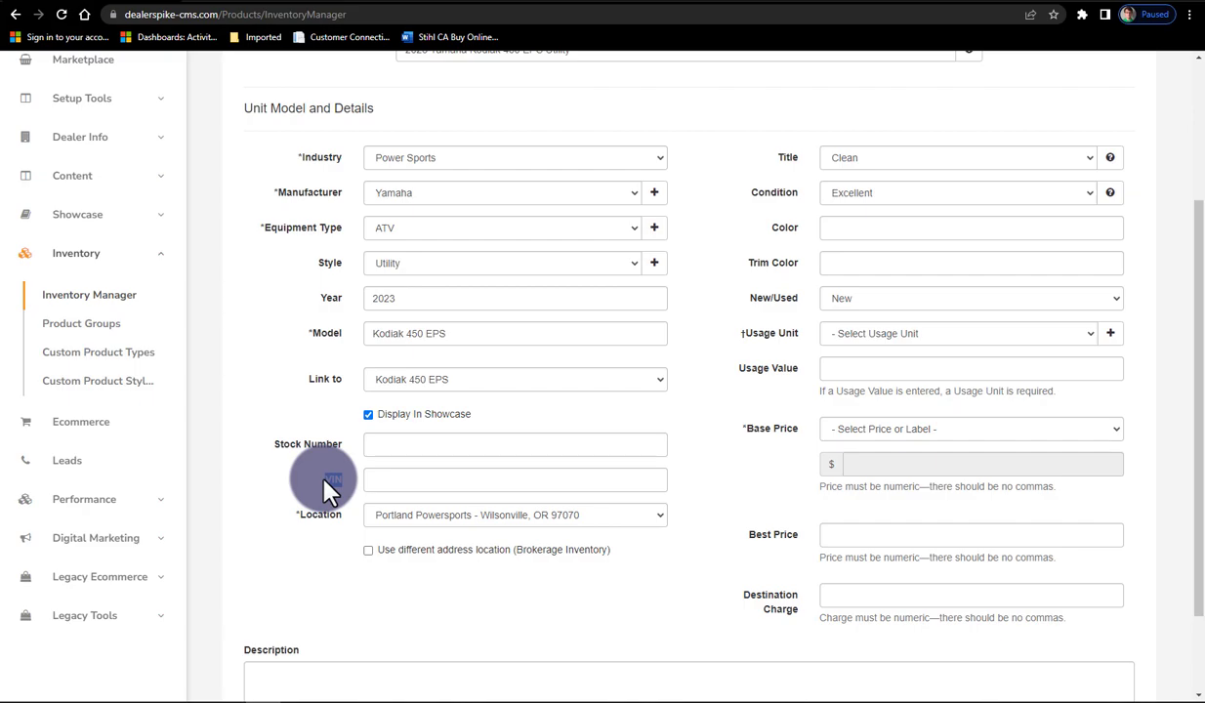
pyautogui.scroll(-1, 478, 517)
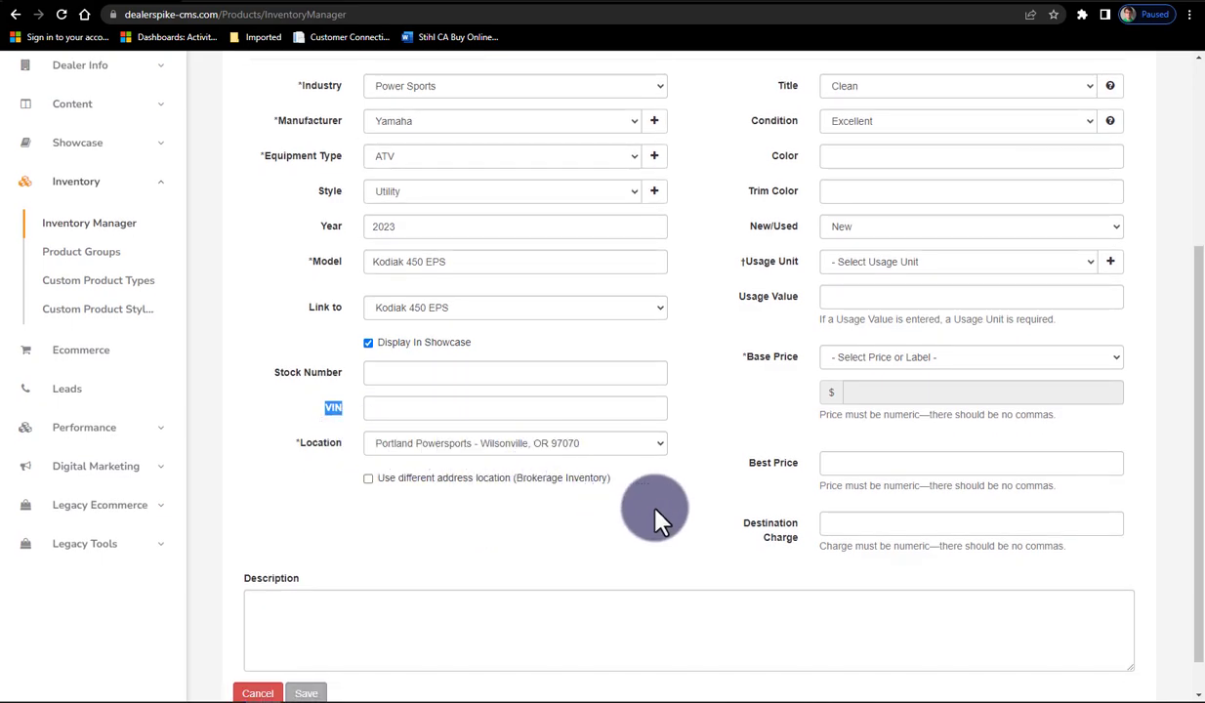
pyautogui.scroll(3, 654, 516)
pyautogui.doubleClick(801, 335)
pyautogui.scroll(-1, 727, 331)
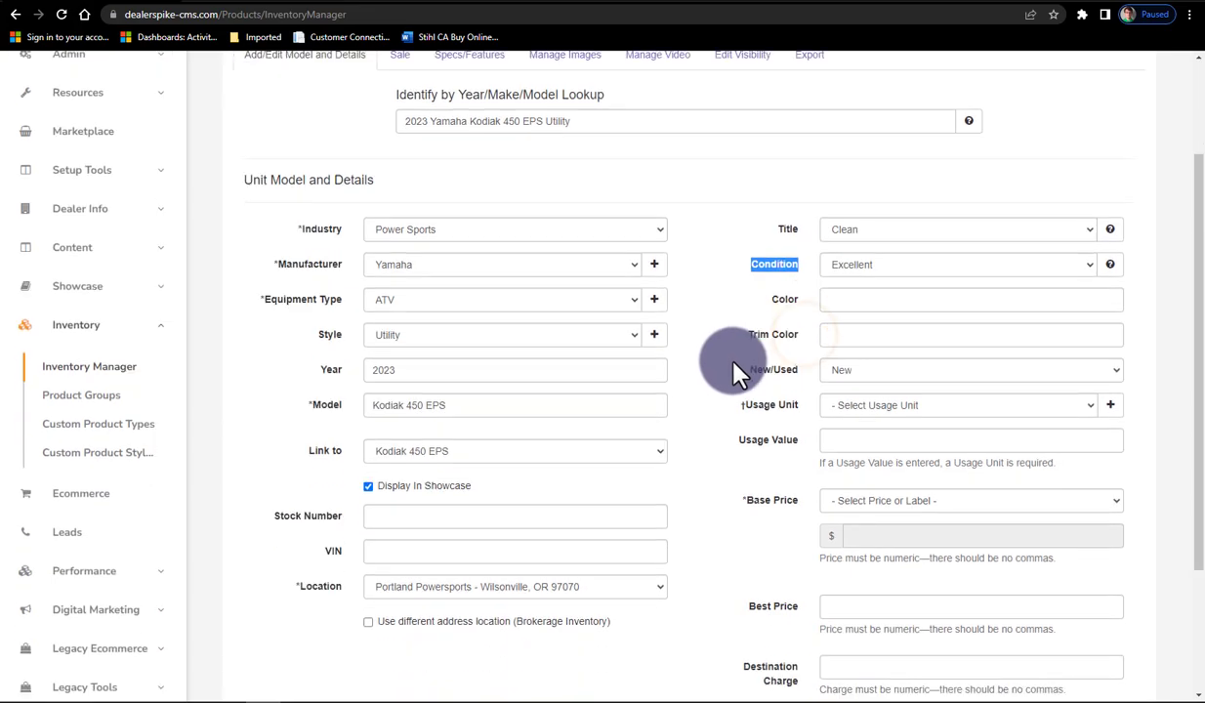
pyautogui.doubleClick(803, 299)
pyautogui.moveTo(799, 334); pyautogui.dragTo(727, 340)
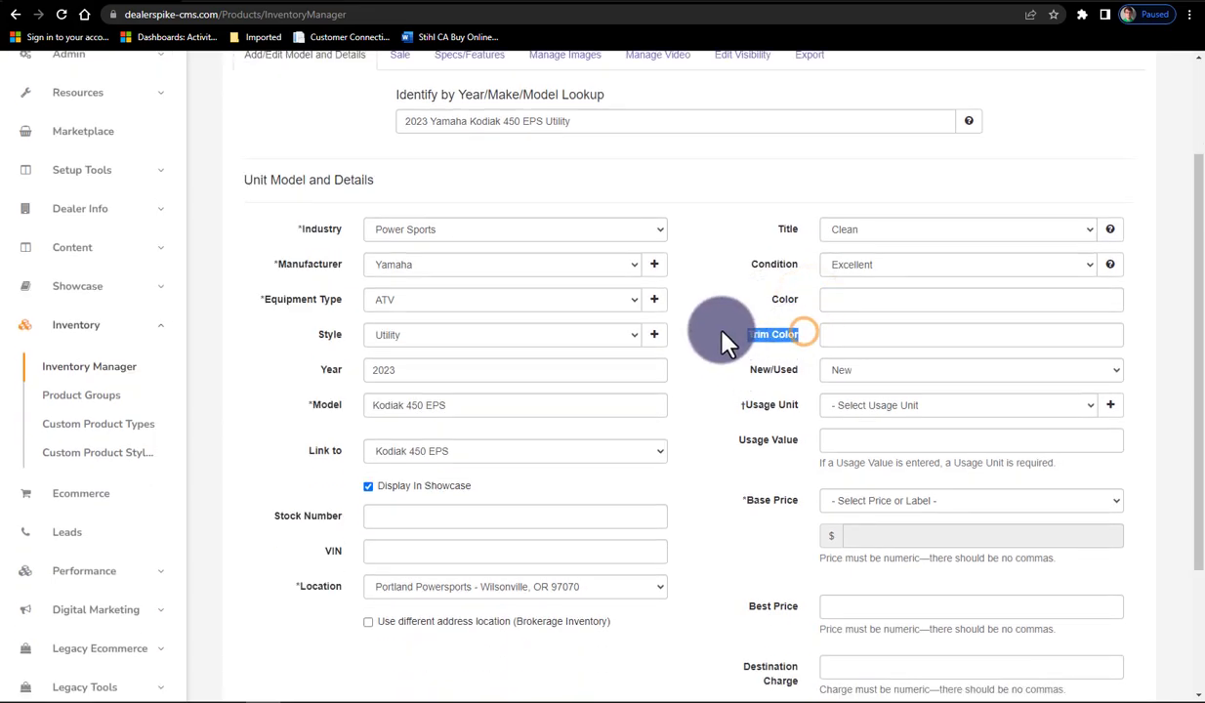
pyautogui.scroll(-1, 733, 347)
pyautogui.moveTo(801, 305); pyautogui.dragTo(748, 311)
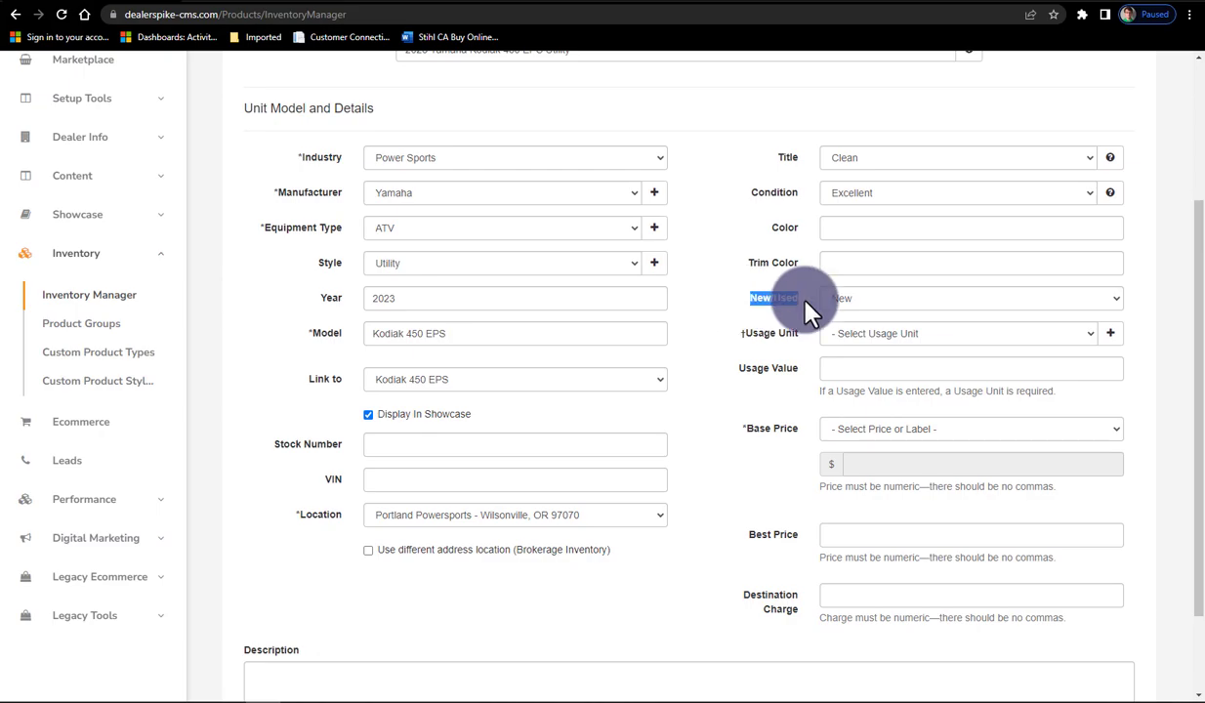
# Set the unit's usage unit to Miles and its usage value to 0.
pyautogui.moveTo(801, 332); pyautogui.dragTo(739, 333)
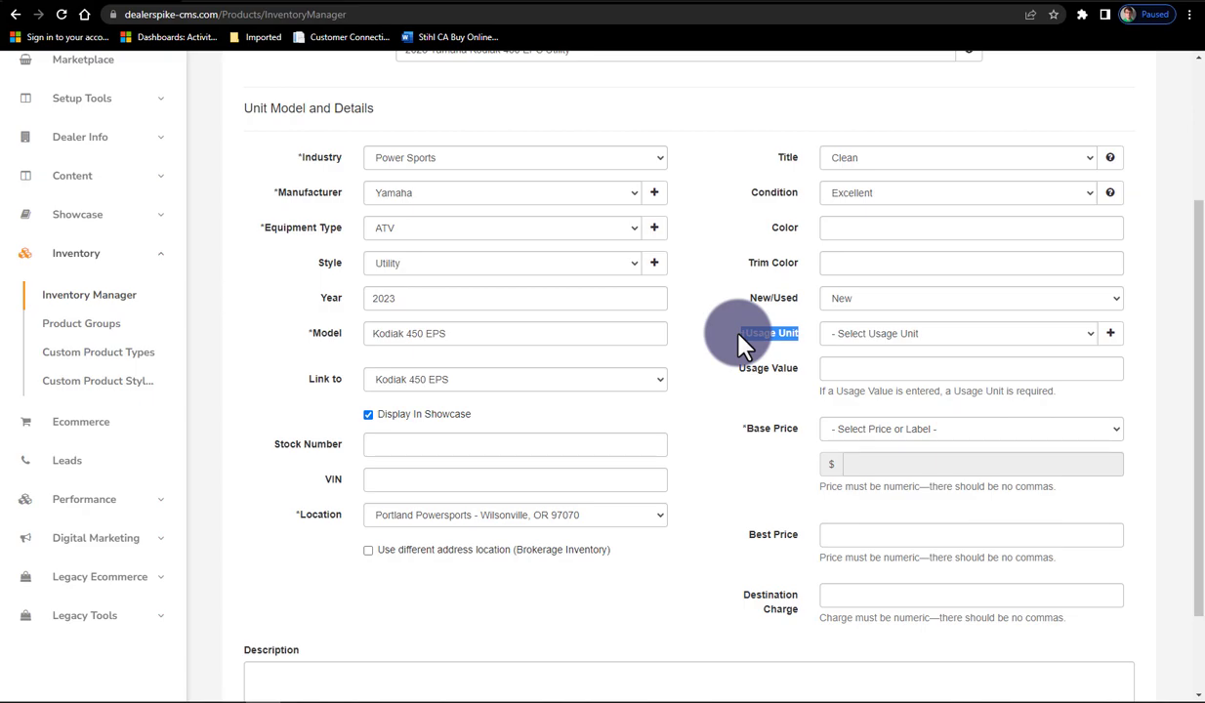
pyautogui.click(901, 336)
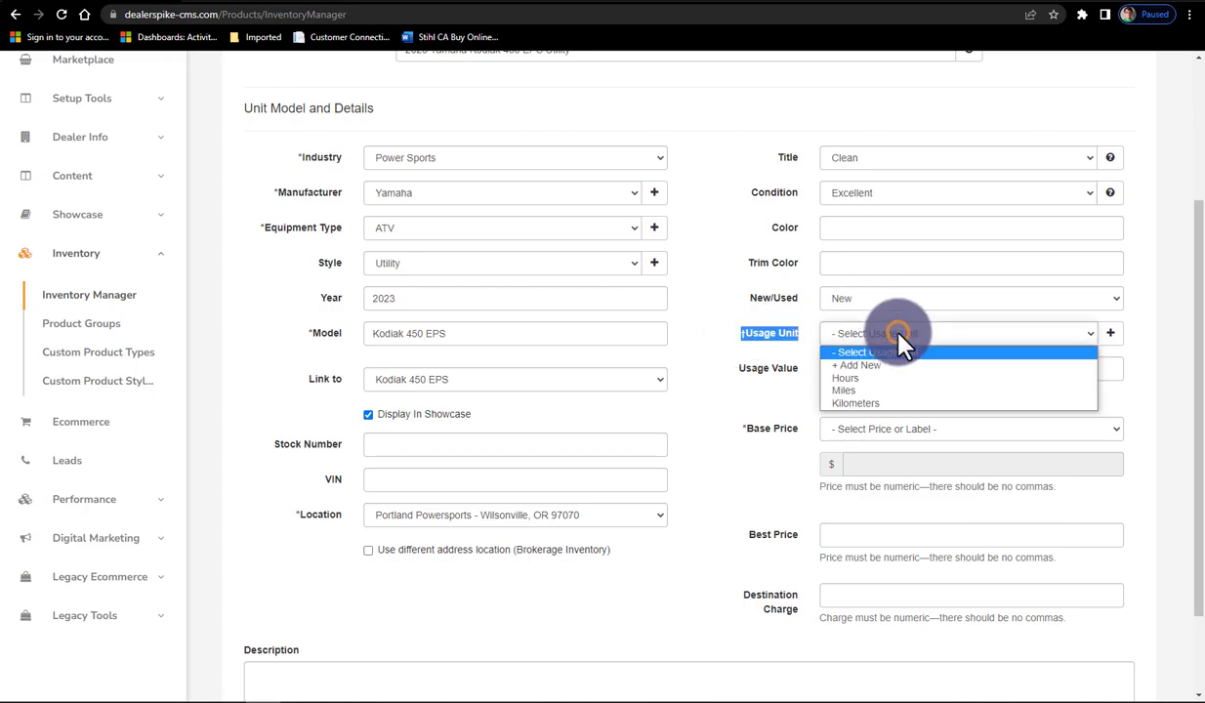
pyautogui.click(875, 392)
pyautogui.click(860, 368)
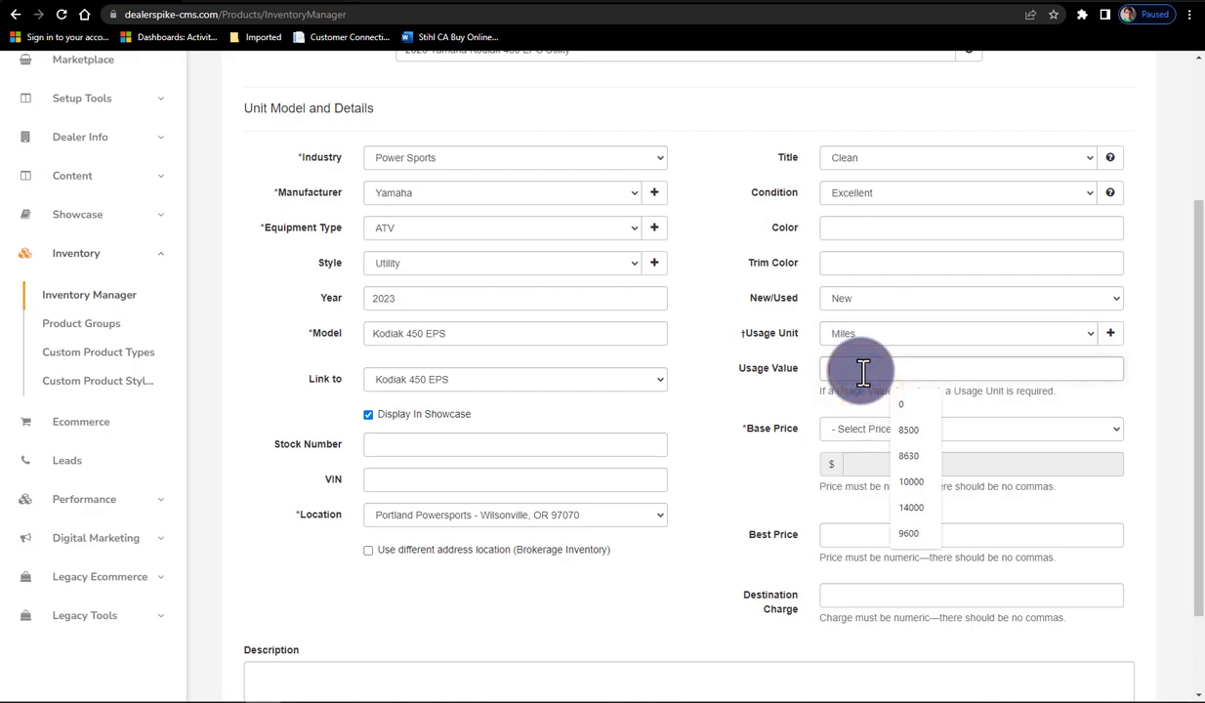
pyautogui.click(903, 408)
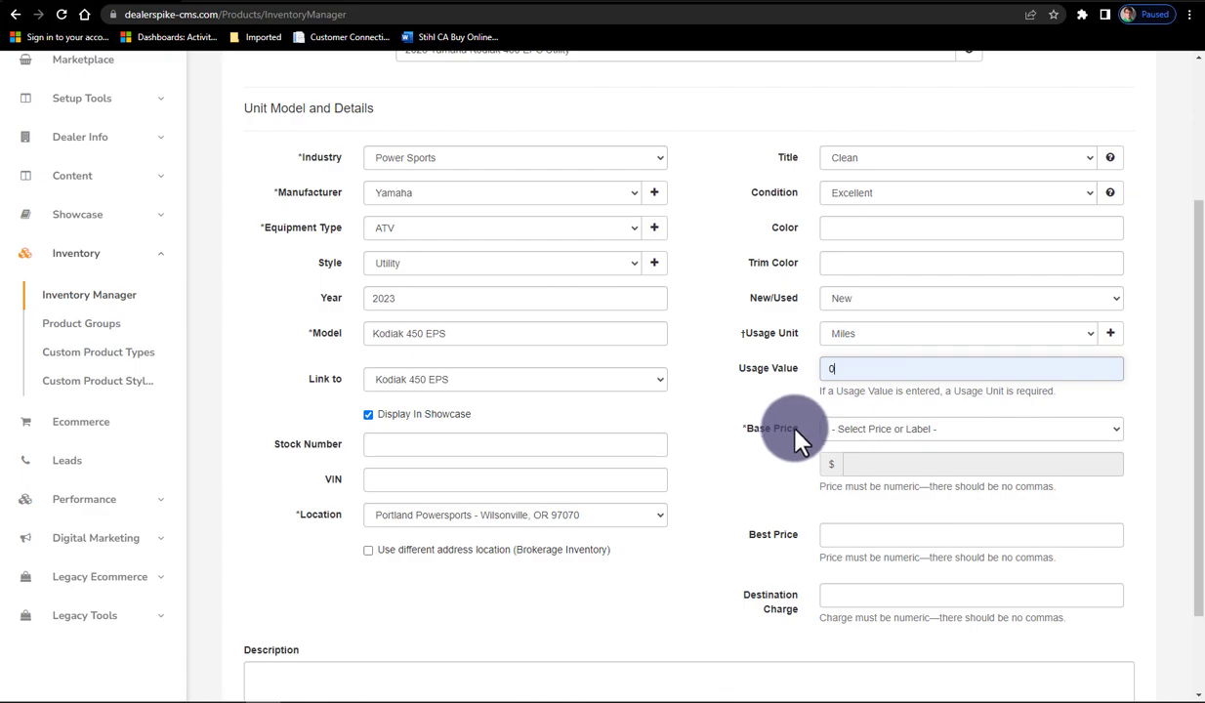
# Try Web Price as the unit's base price option, and settle on Call for Price instead.
pyautogui.moveTo(798, 430); pyautogui.dragTo(744, 431)
pyautogui.click(1143, 449)
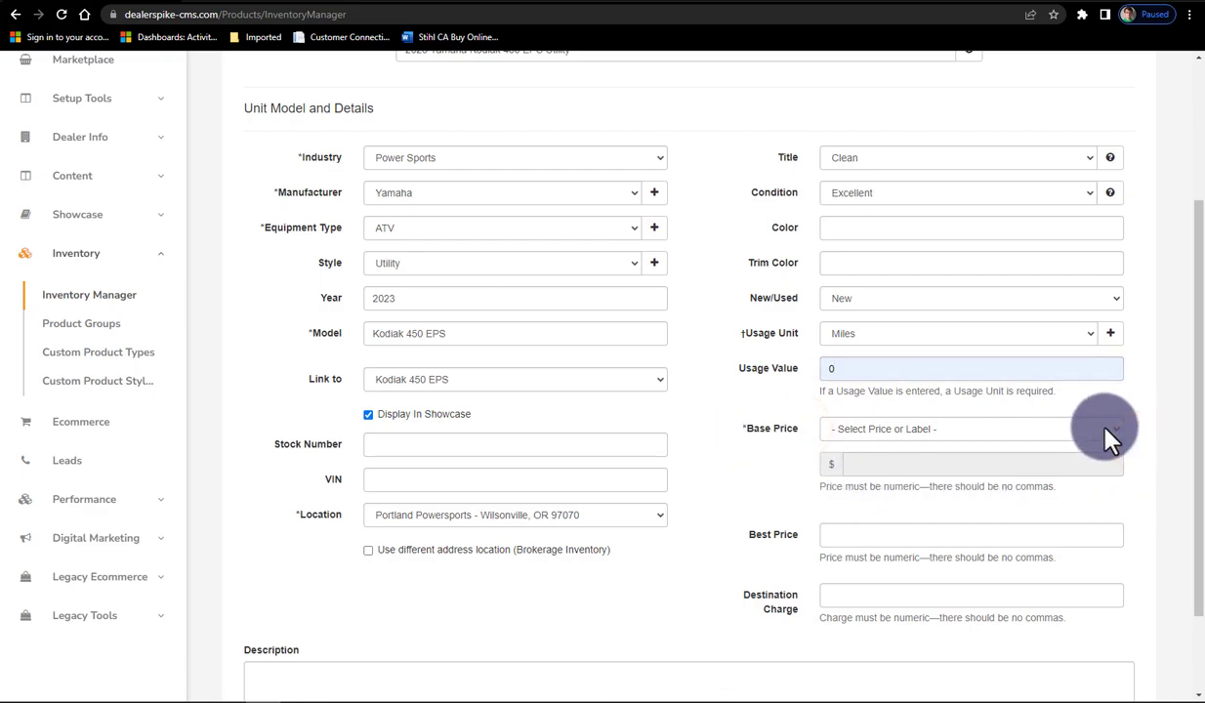
pyautogui.click(1107, 430)
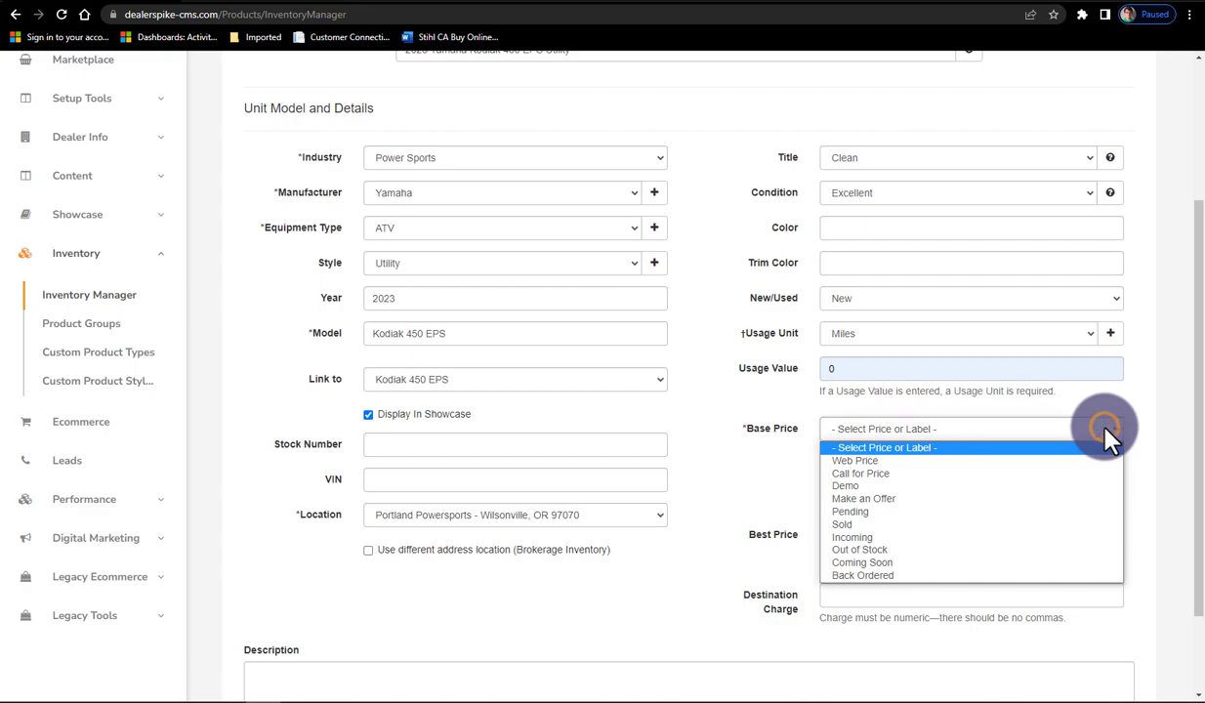
pyautogui.click(917, 462)
pyautogui.click(860, 467)
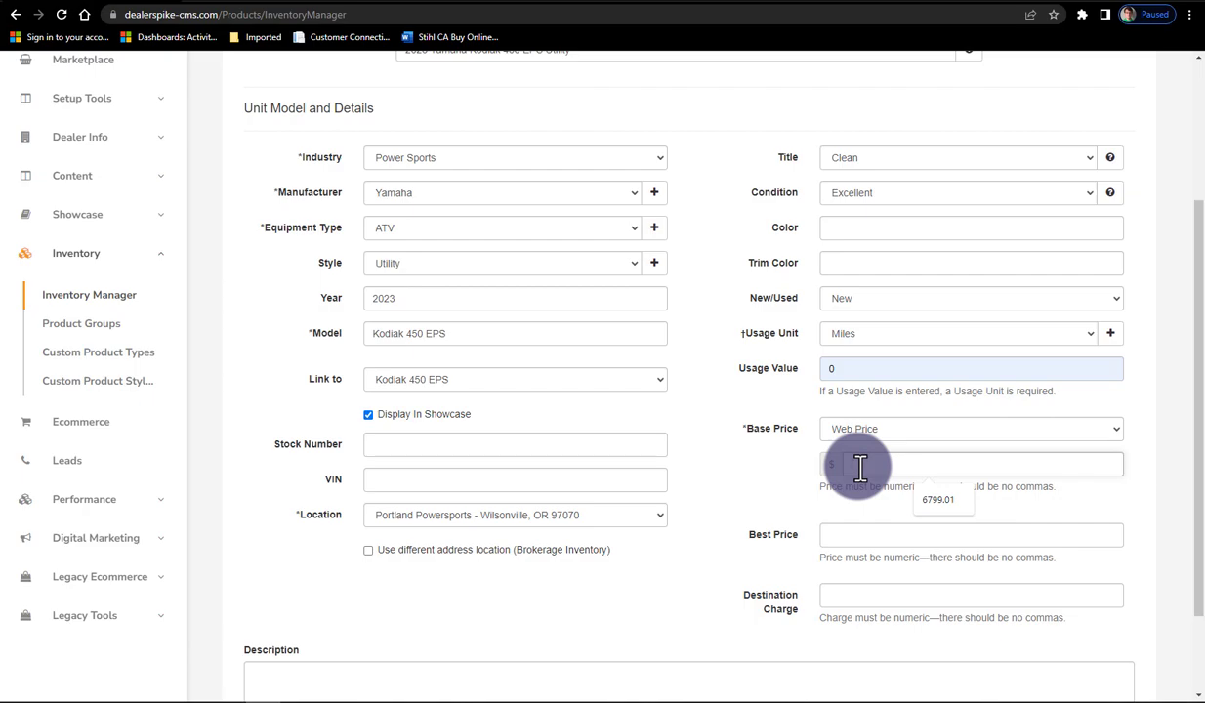
pyautogui.click(1049, 429)
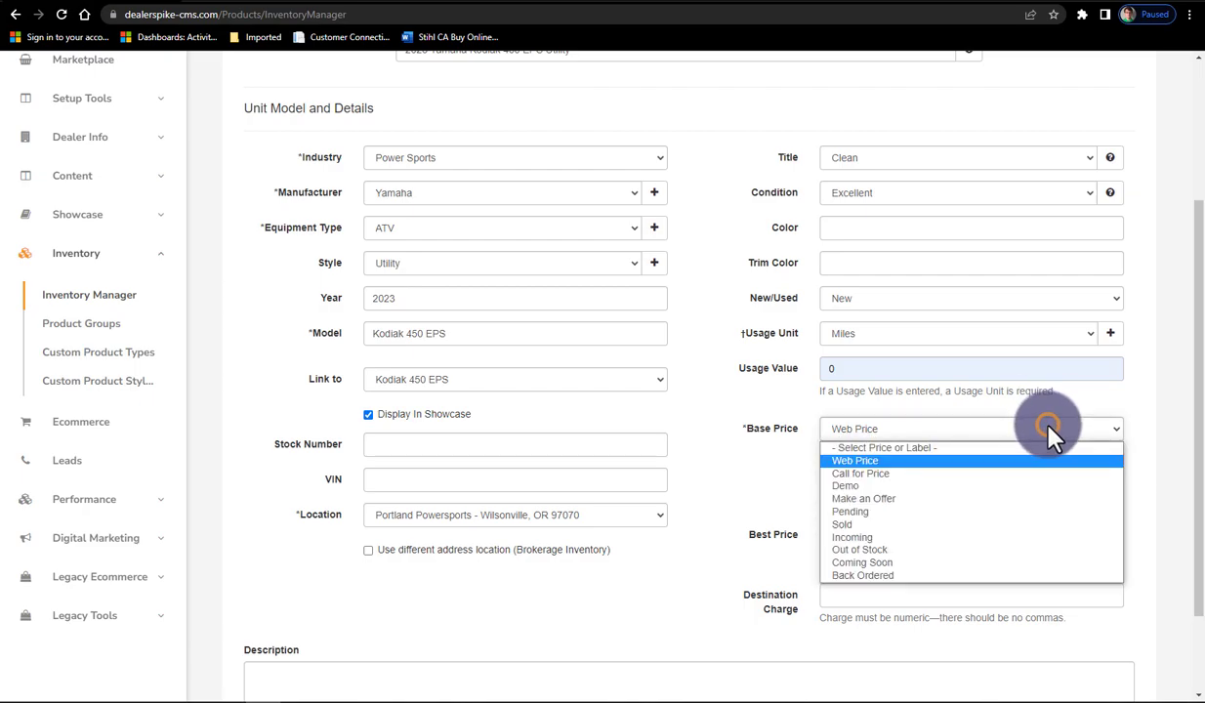
pyautogui.click(882, 475)
# Review the Best Price, Destination Charge and Description fields, leave them empty, and save the unit.
pyautogui.scroll(-2, 830, 459)
pyautogui.moveTo(805, 419); pyautogui.dragTo(740, 435)
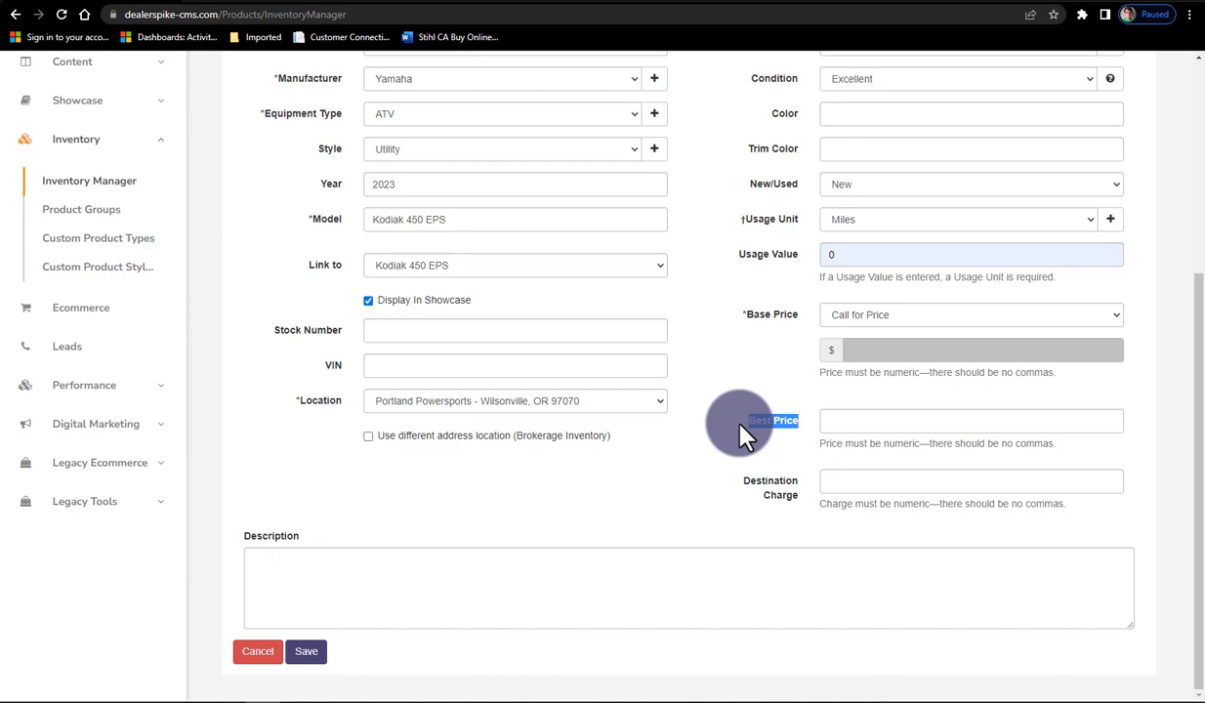
pyautogui.click(865, 421)
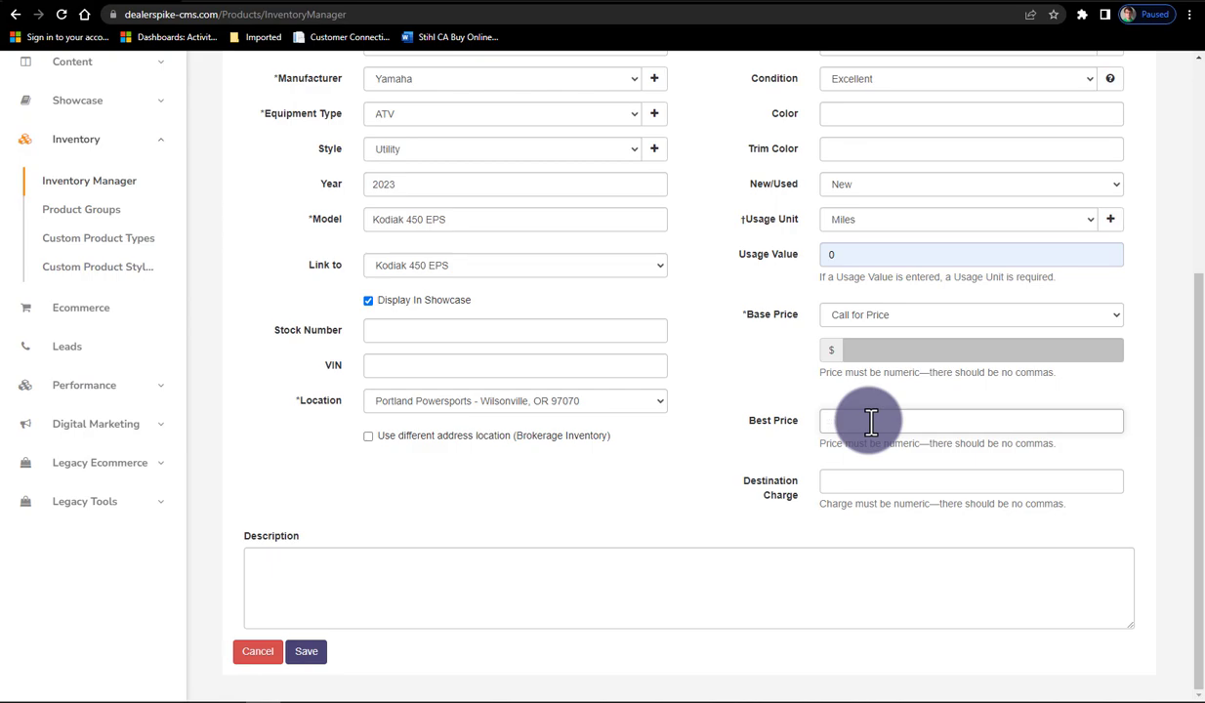
pyautogui.moveTo(802, 497); pyautogui.dragTo(745, 490)
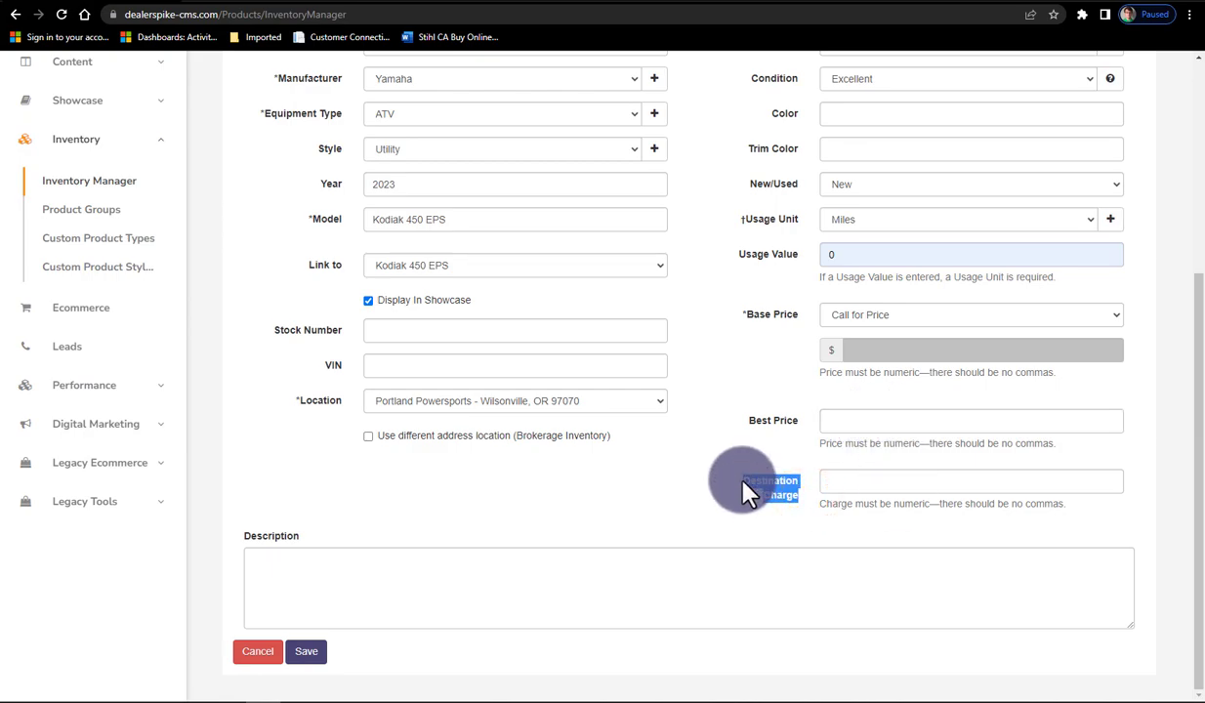
pyautogui.moveTo(309, 528); pyautogui.dragTo(247, 539)
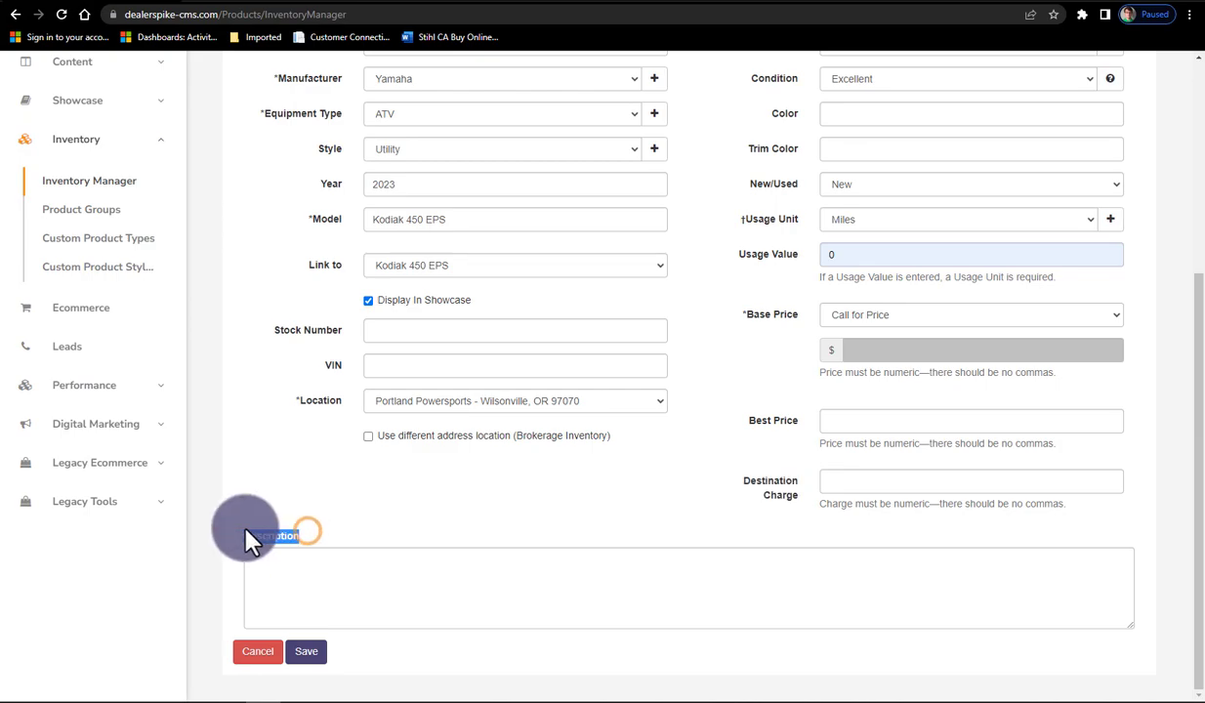
pyautogui.click(312, 559)
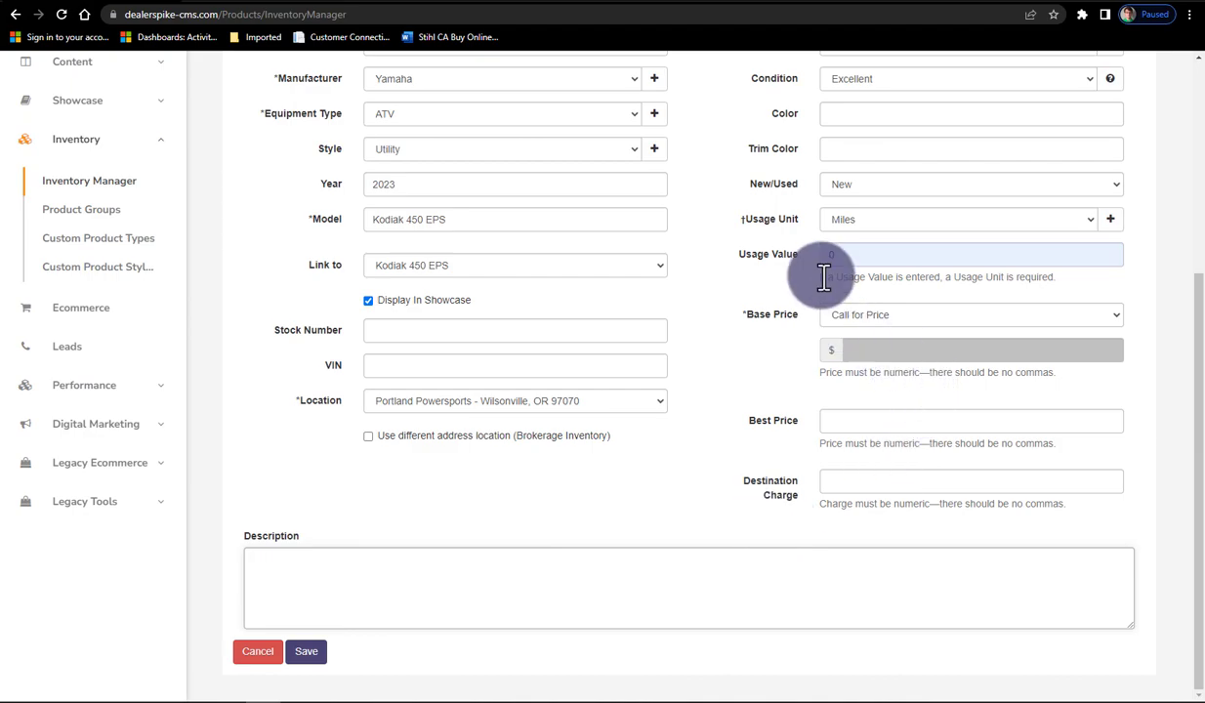
pyautogui.click(306, 651)
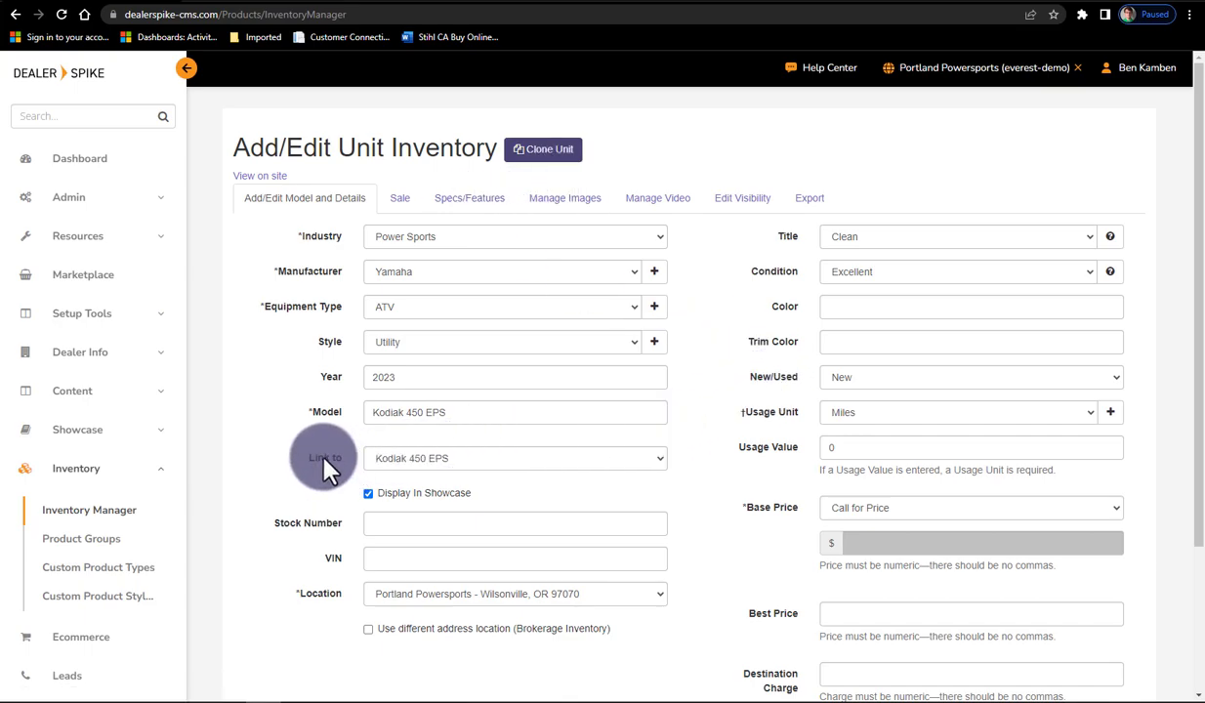
# Review the Kodiak 450 EPS unit's OEM specs and features, including the engine displacement and the OEM or customized option.
pyautogui.click(472, 206)
pyautogui.scroll(-2, 879, 287)
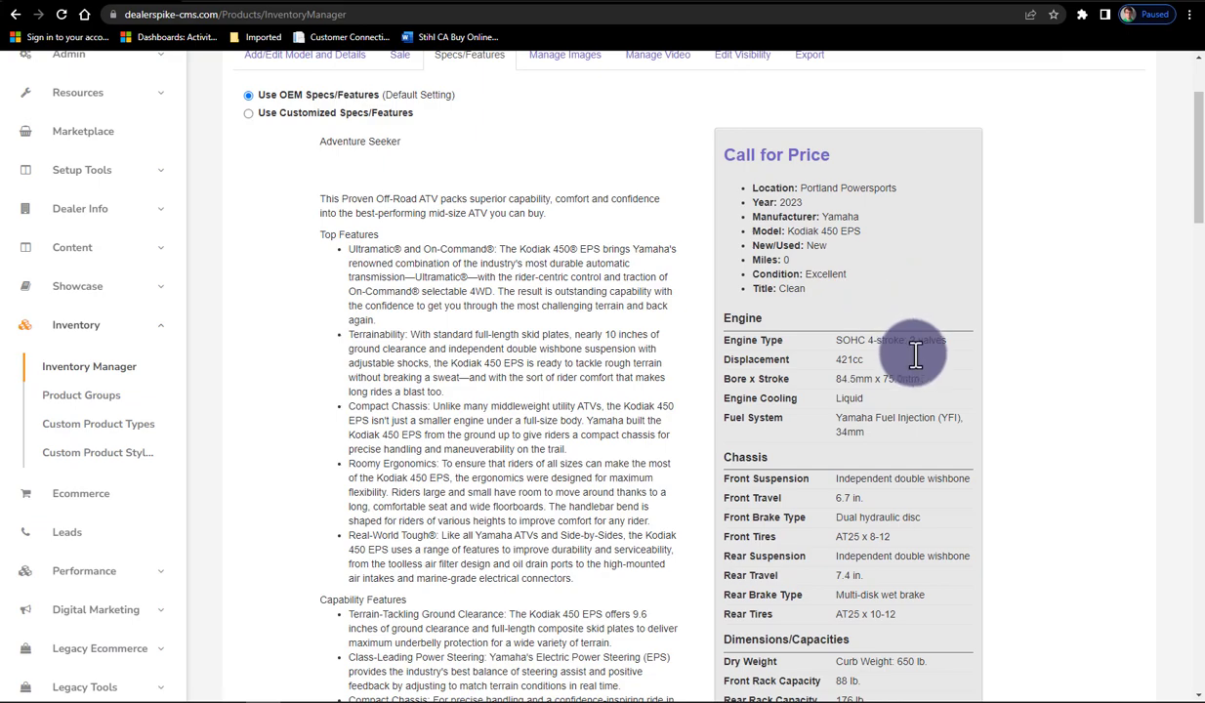
pyautogui.doubleClick(849, 361)
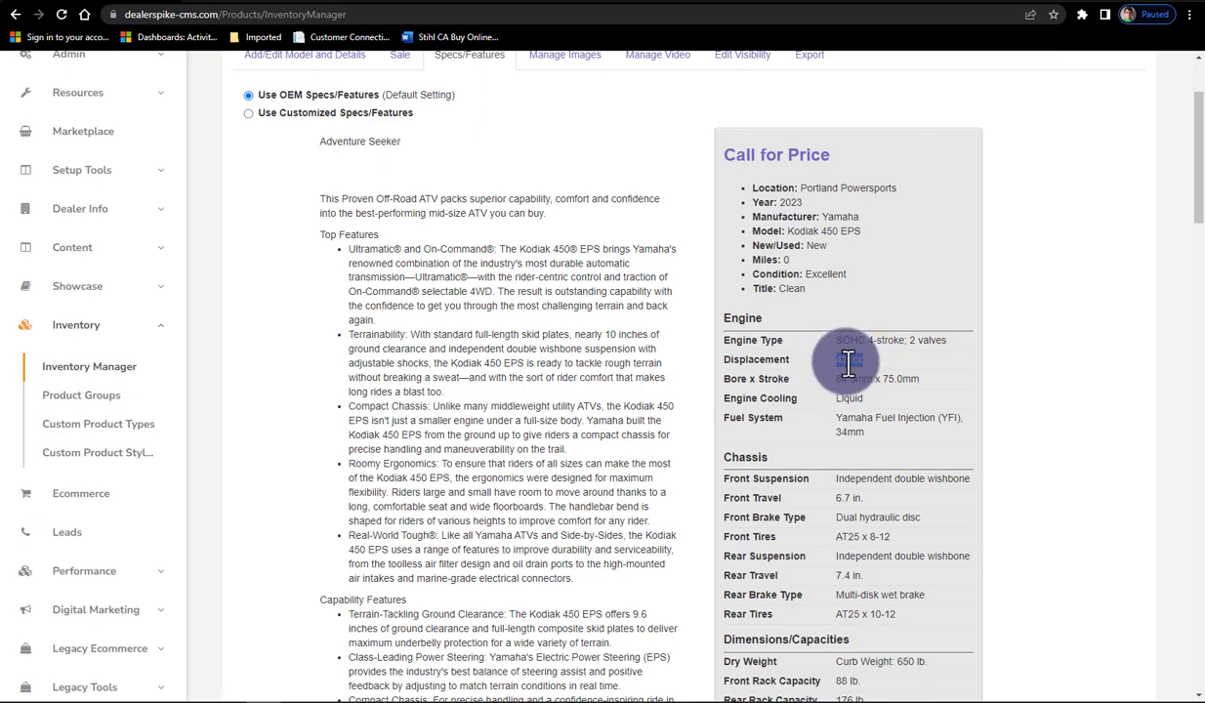
pyautogui.scroll(2, 848, 498)
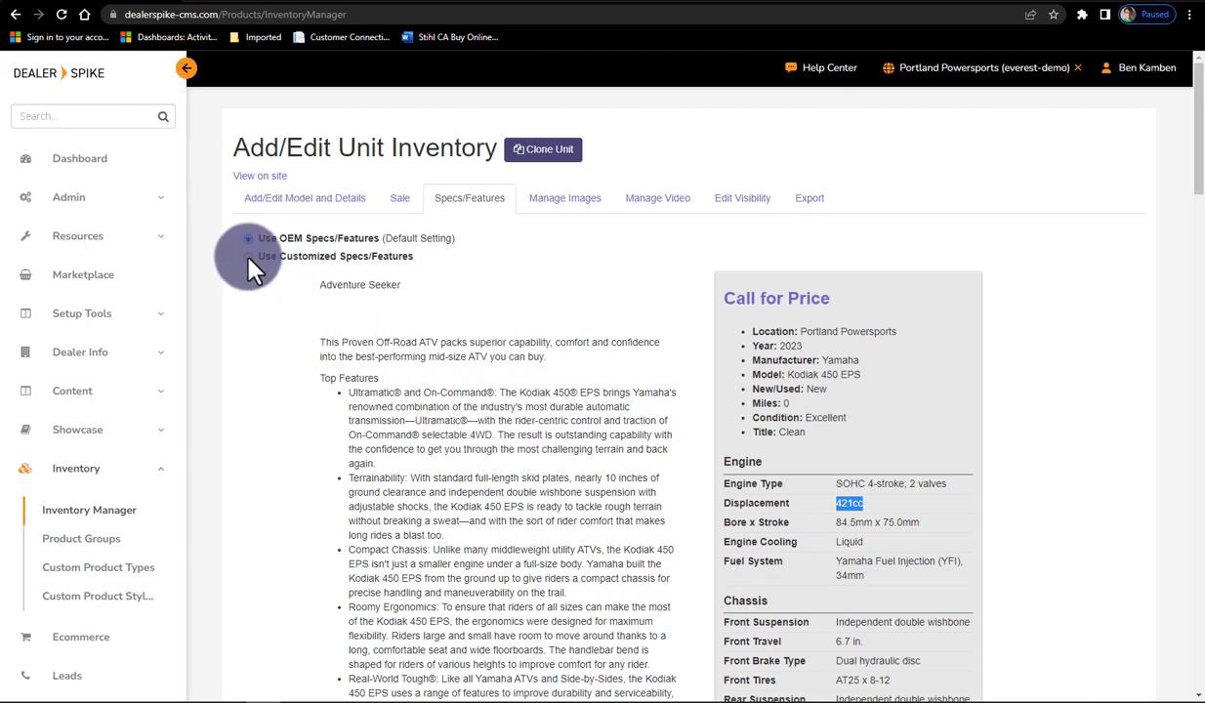
# Upload yamaha-waverunners-2019-fx-cruiser-svho-carbon-profile-new-1.png and Toro Financing Logo.png from Pictures as custom image files for the unit.
pyautogui.click(567, 198)
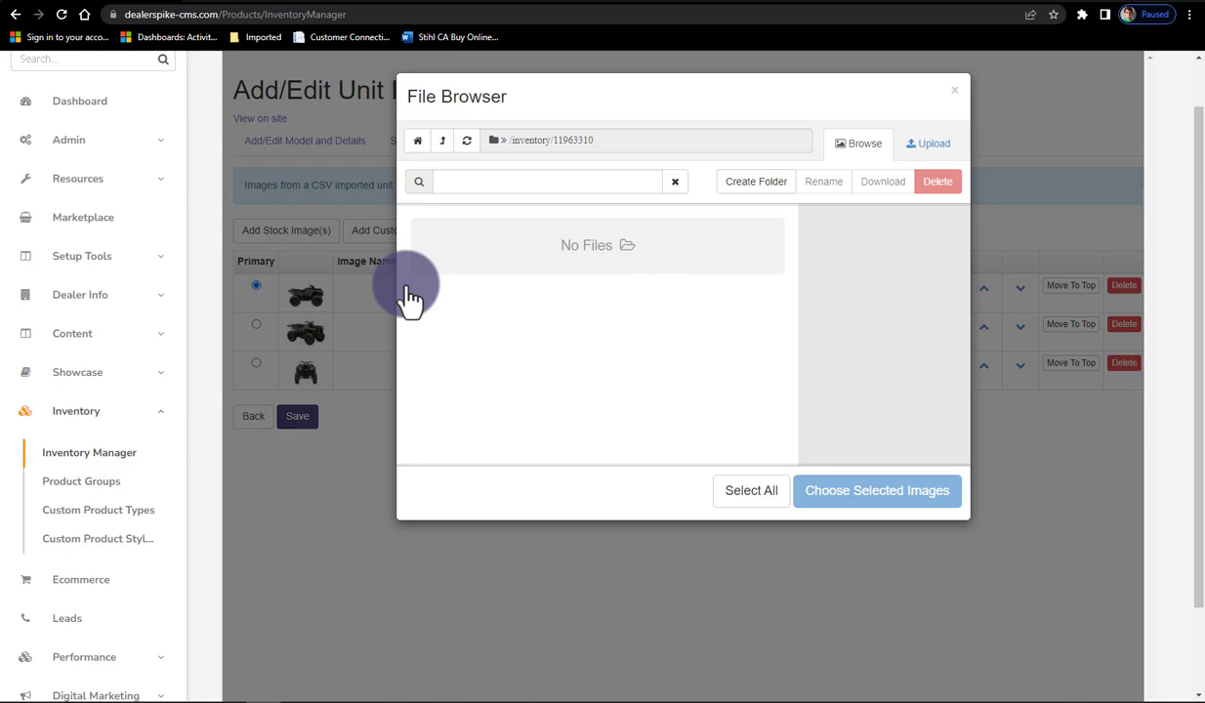
pyautogui.click(928, 147)
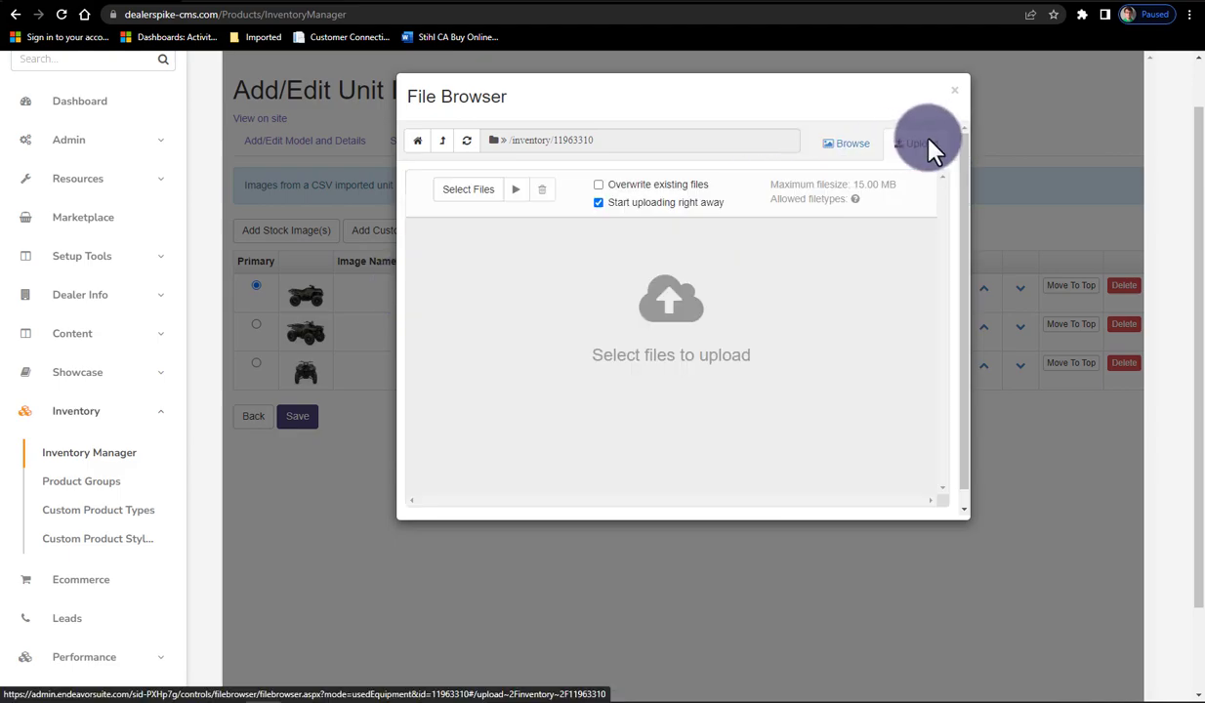
pyautogui.click(469, 193)
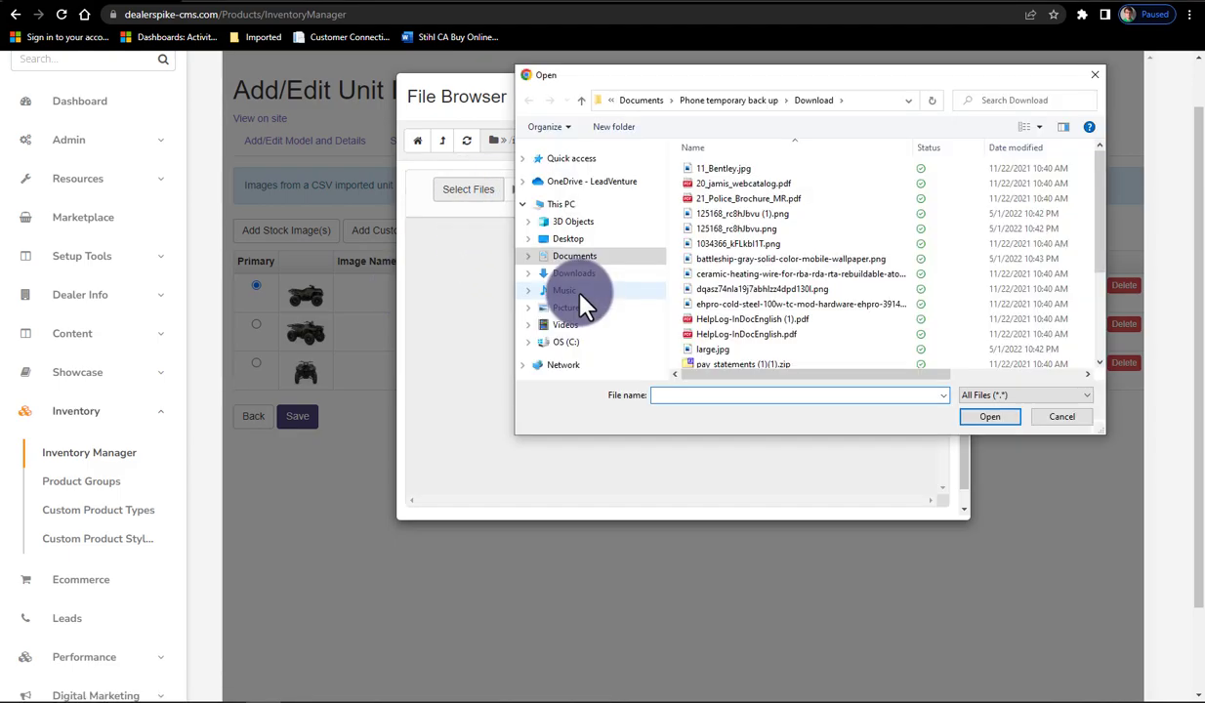
pyautogui.click(580, 311)
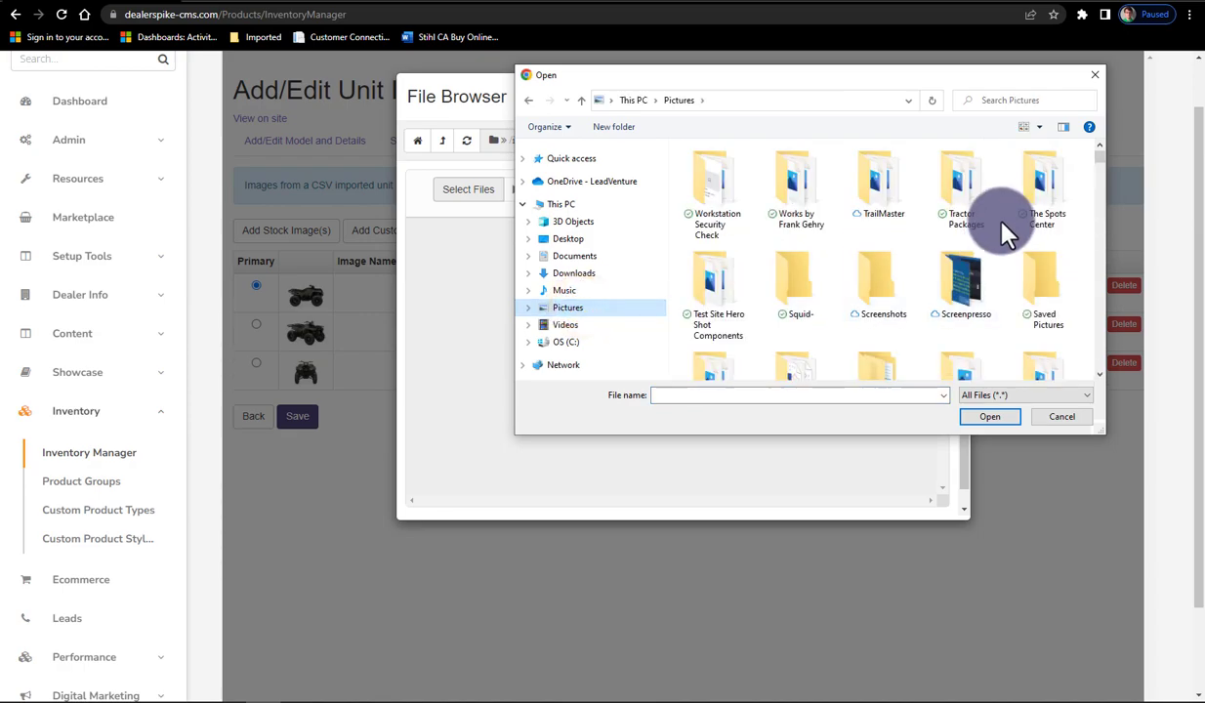
pyautogui.scroll(-3, 1006, 225)
pyautogui.scroll(-5, 1006, 225)
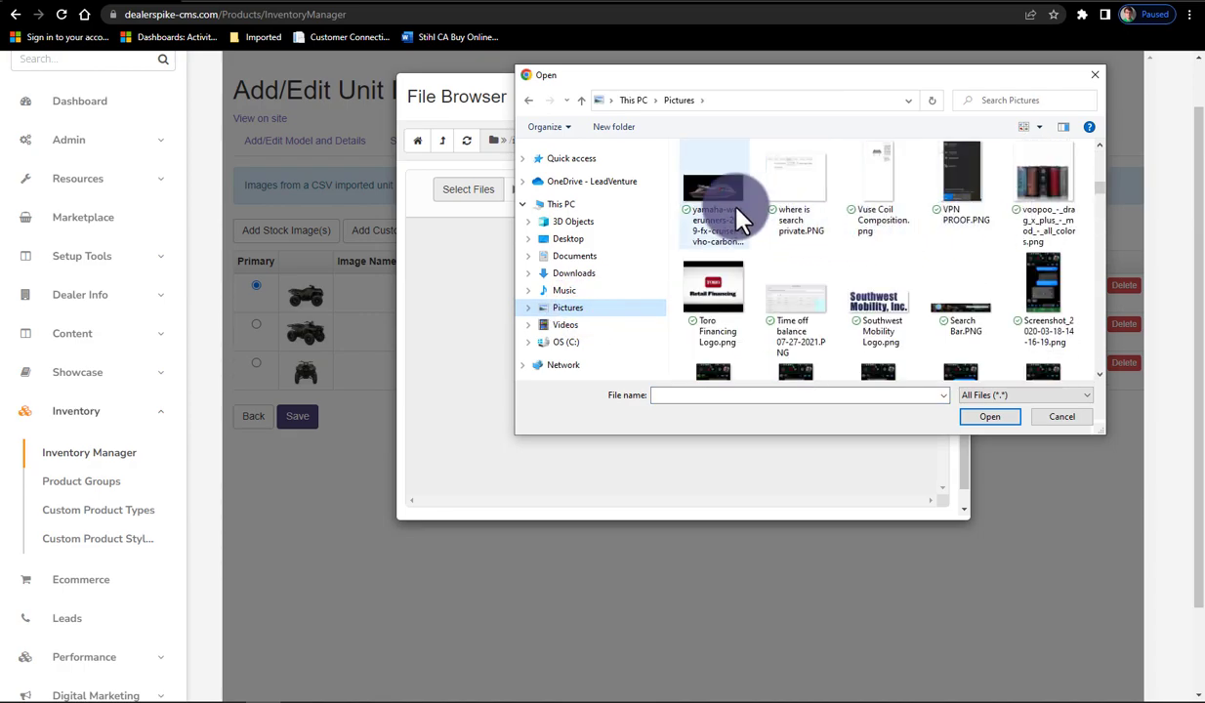
pyautogui.click(727, 205)
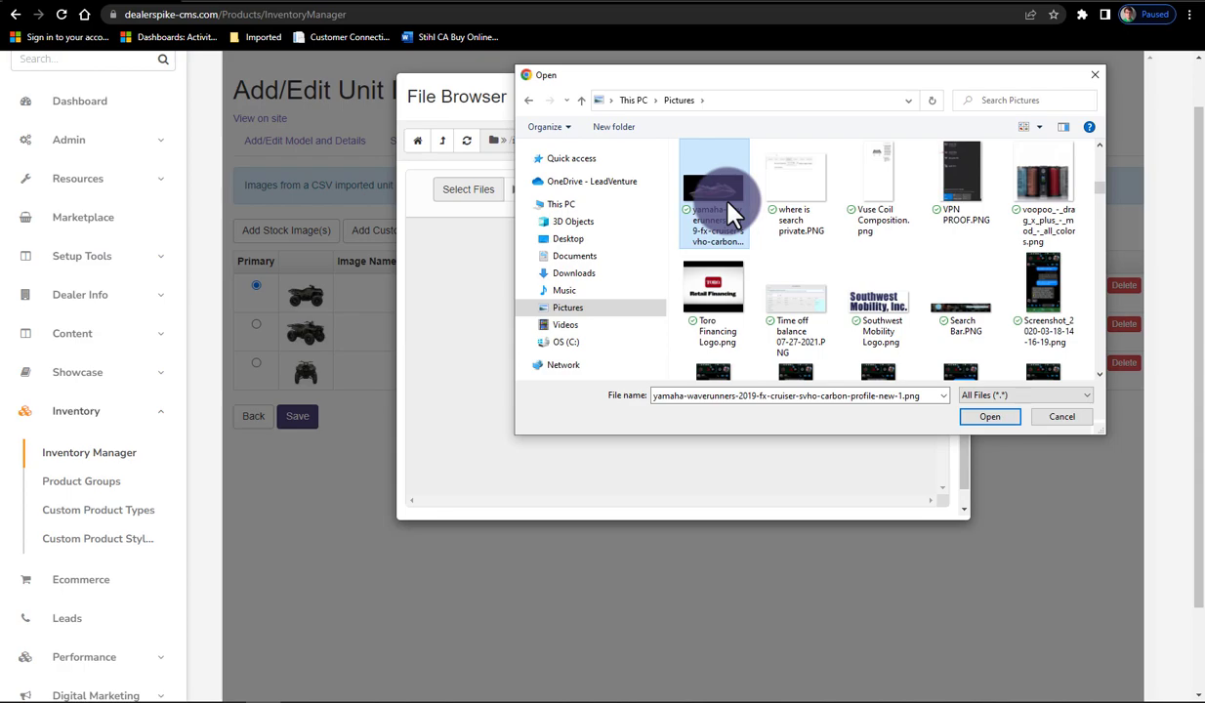
pyautogui.keyDown('ctrl'); pyautogui.click(697, 287); pyautogui.keyUp('ctrl')
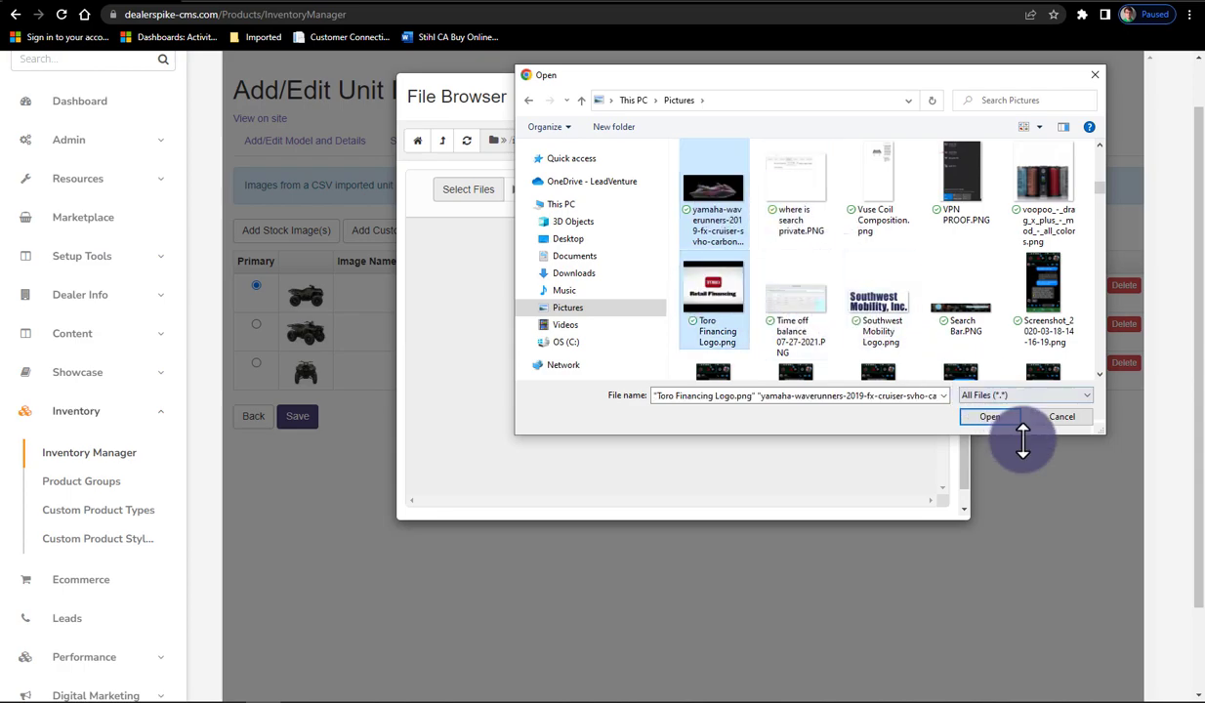
pyautogui.click(990, 417)
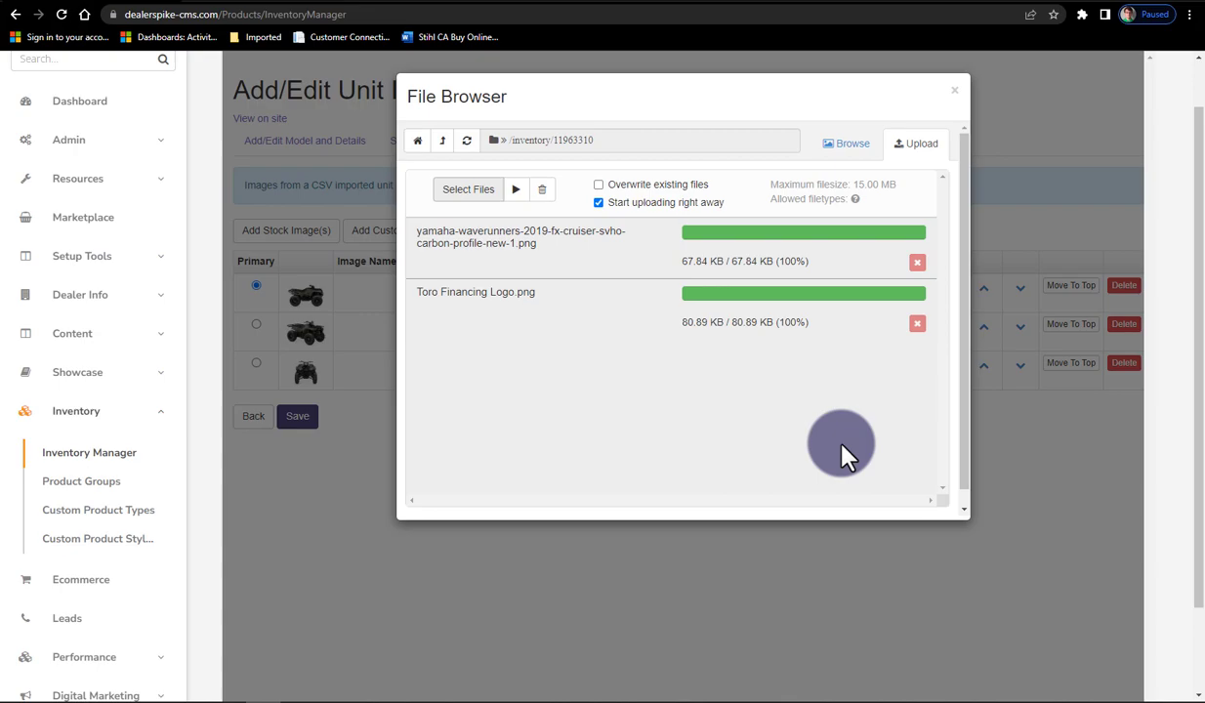
# Add the uploaded Yamaha WaveRunner picture to the unit's image list.
pyautogui.click(846, 153)
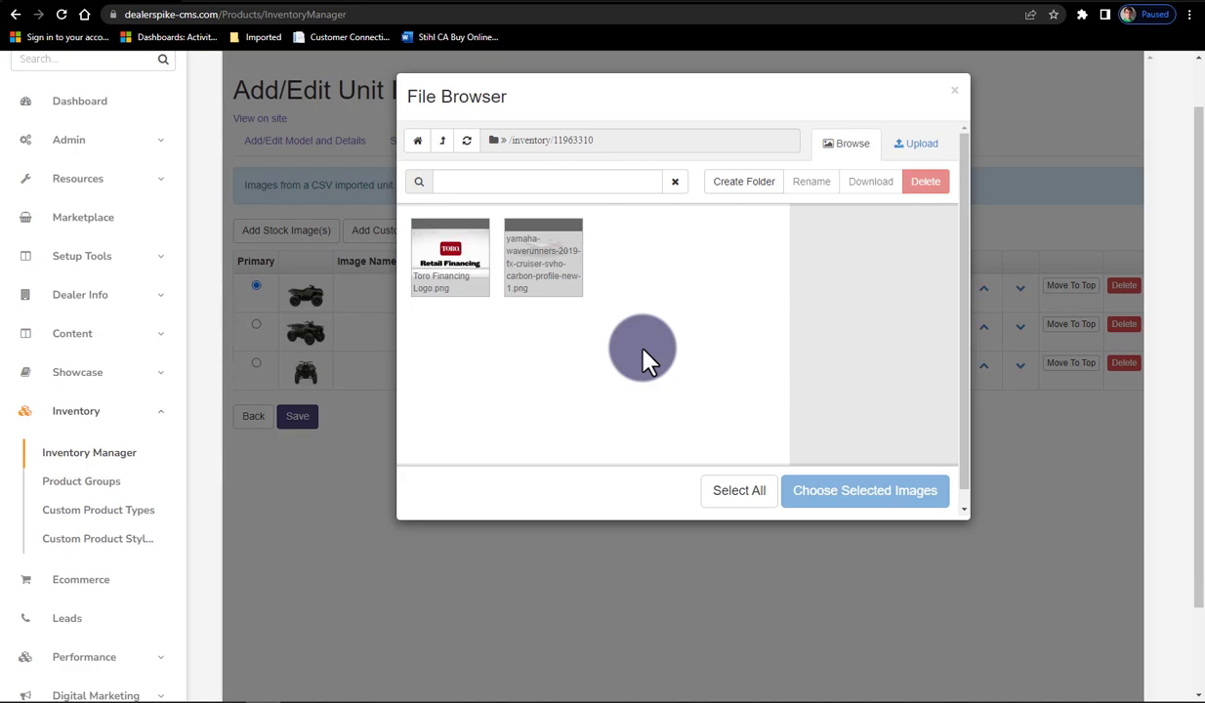
pyautogui.click(541, 266)
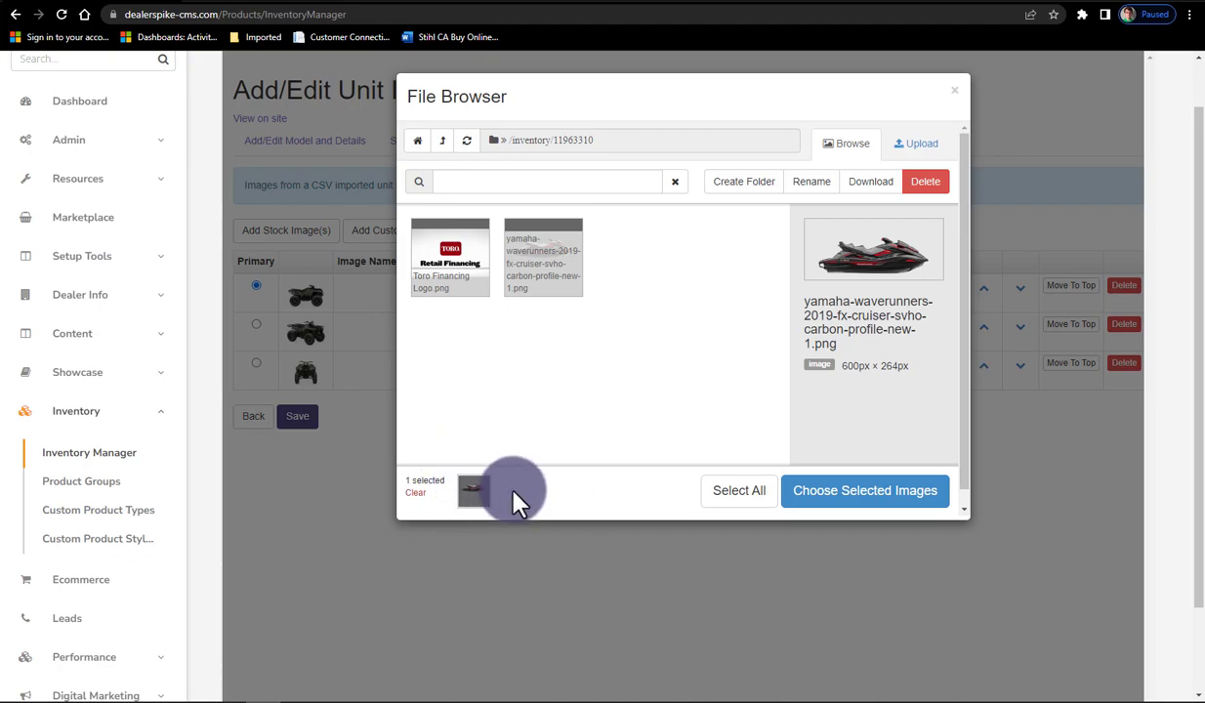
pyautogui.click(856, 498)
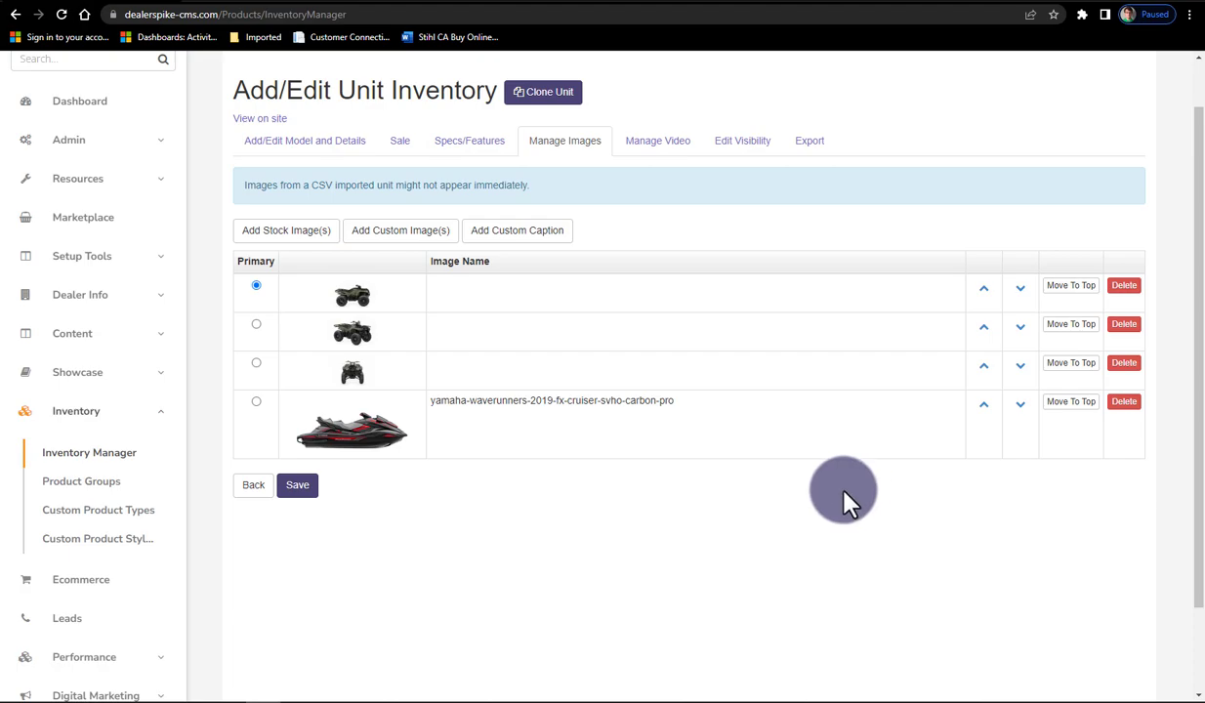
# Make the second ATV image in the list the unit's primary image.
pyautogui.click(1019, 291)
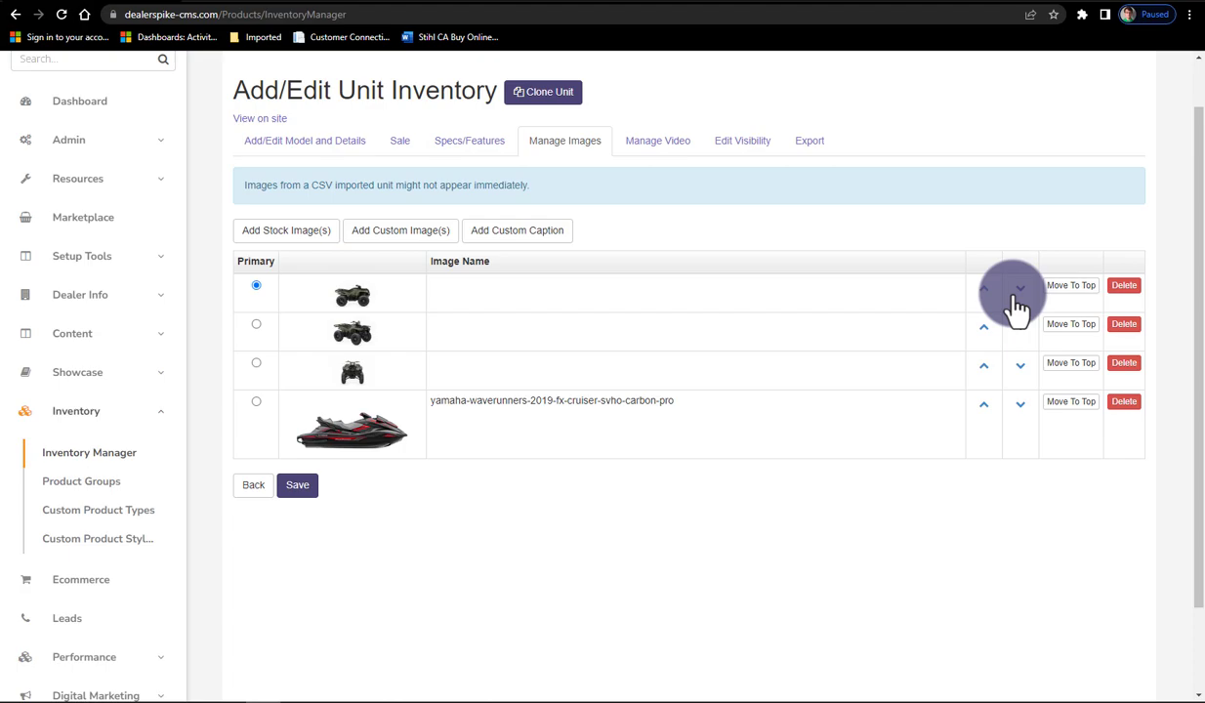
pyautogui.click(256, 326)
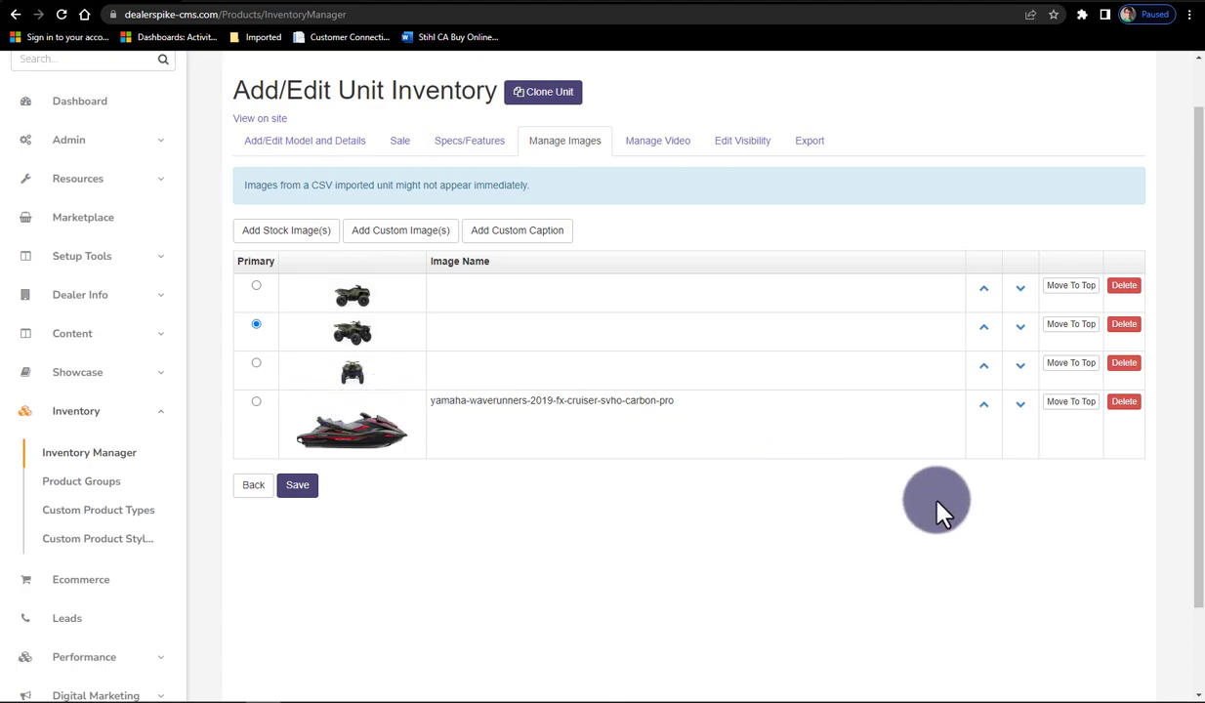
# Delete the Yamaha WaveRunner picture from the unit's image list.
pyautogui.click(1133, 405)
pyautogui.click(764, 462)
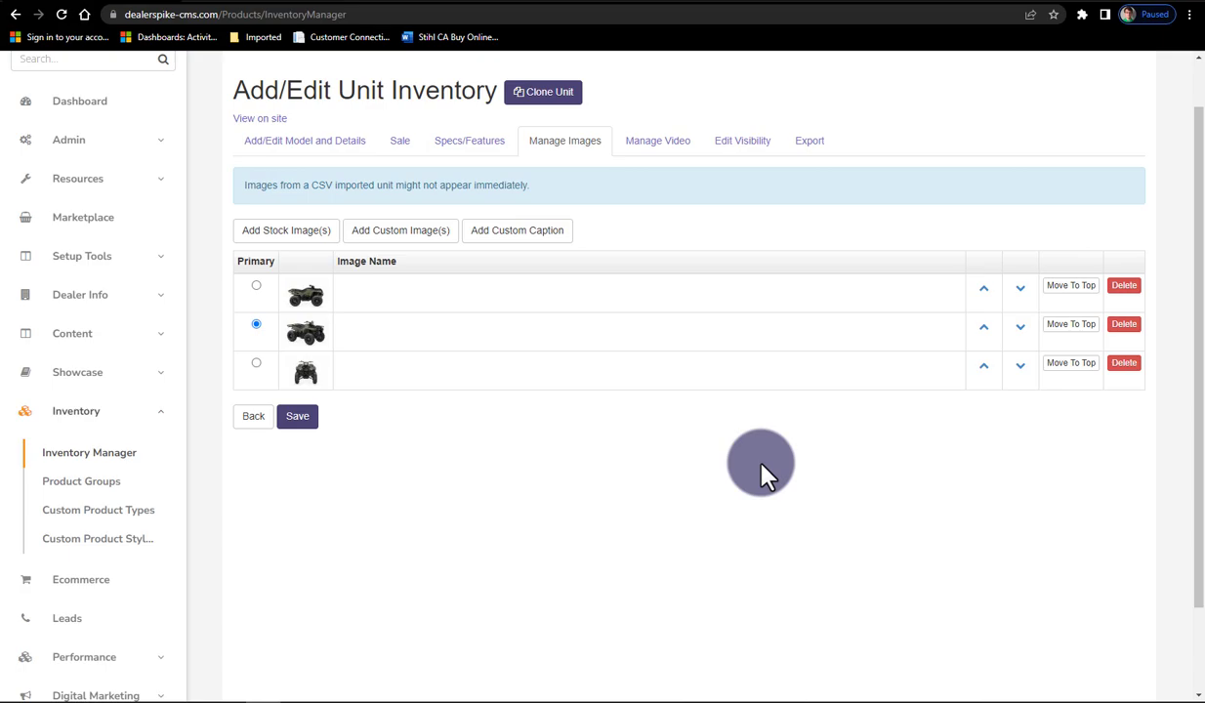
pyautogui.click(516, 251)
pyautogui.click(515, 252)
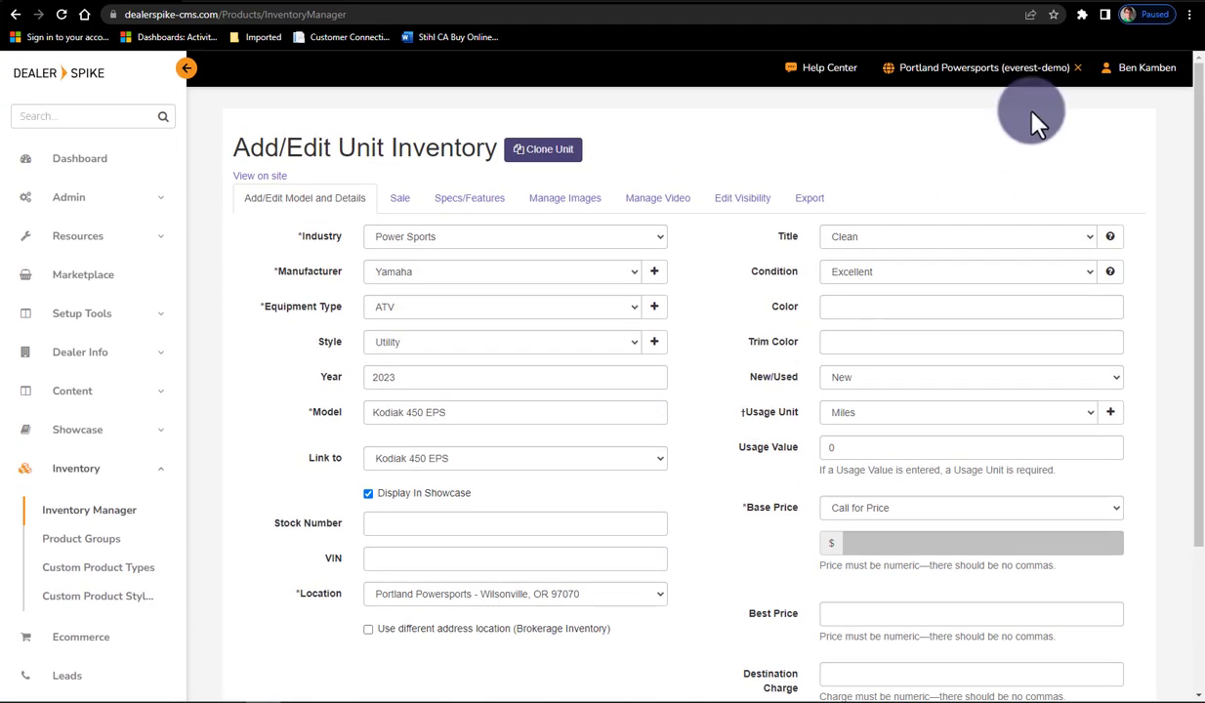
# Publish the pending changes to the Portland Powersports site.
pyautogui.click(977, 83)
pyautogui.click(977, 105)
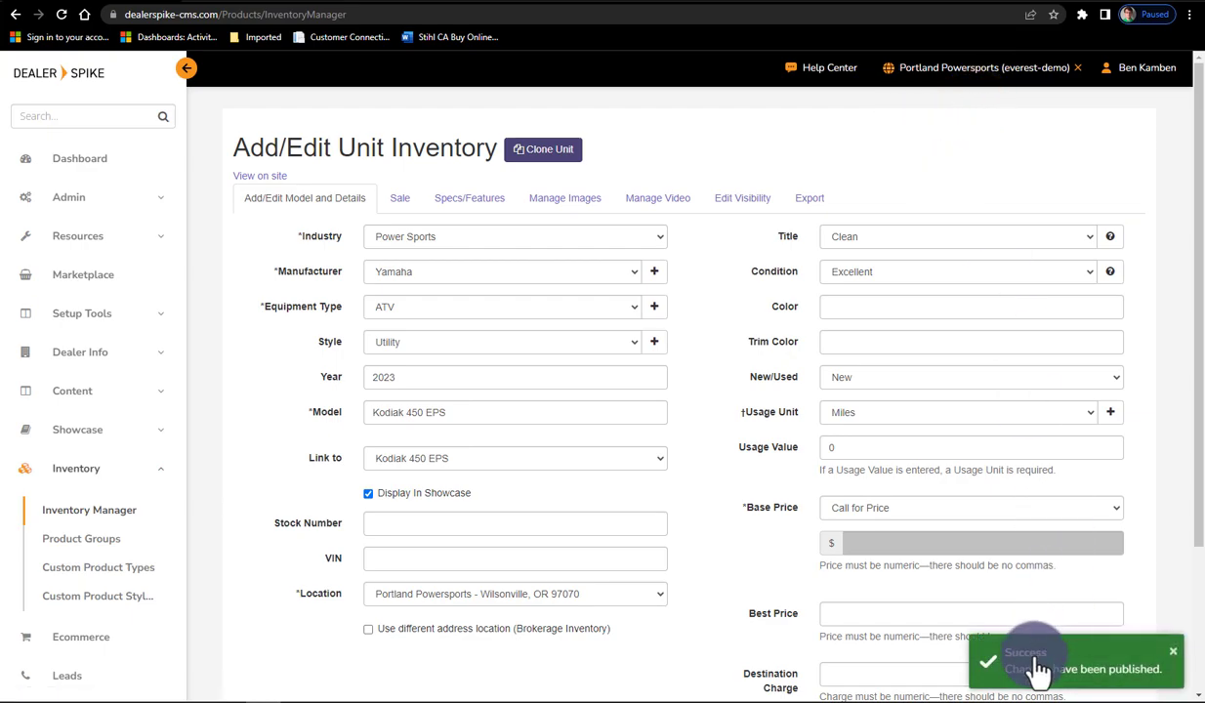
# Copy the unit's model name, Kodiak 450 EPS.
pyautogui.moveTo(475, 411); pyautogui.dragTo(368, 412)
pyautogui.rightClick(415, 415)
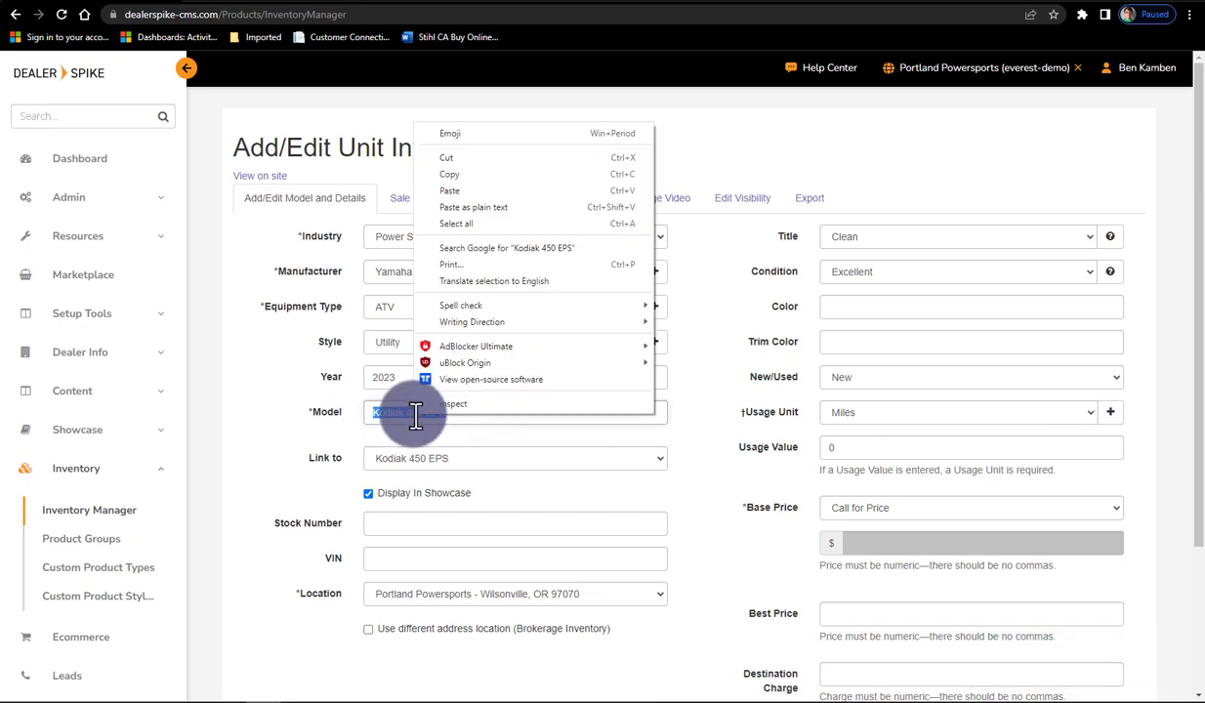
pyautogui.click(471, 172)
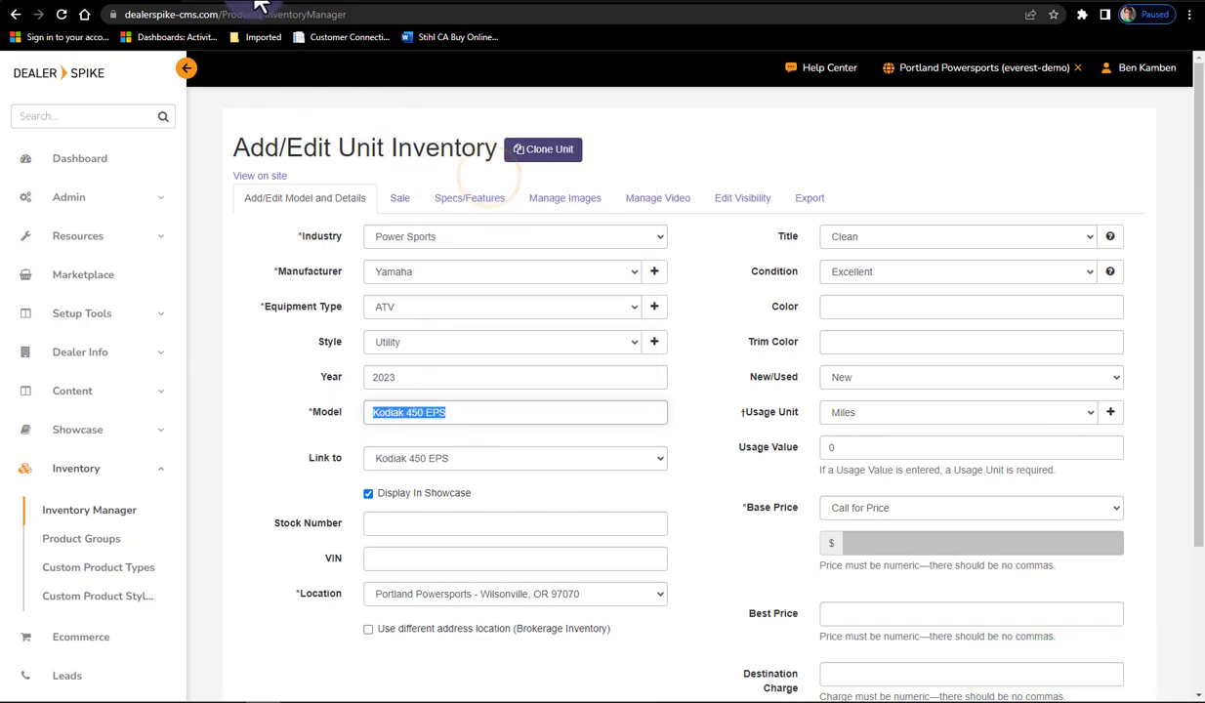
# Switch to the dealer's website and open the New Inventory listing from the home page to find the Kodiak 450 EPS.
pyautogui.click(254, 3)
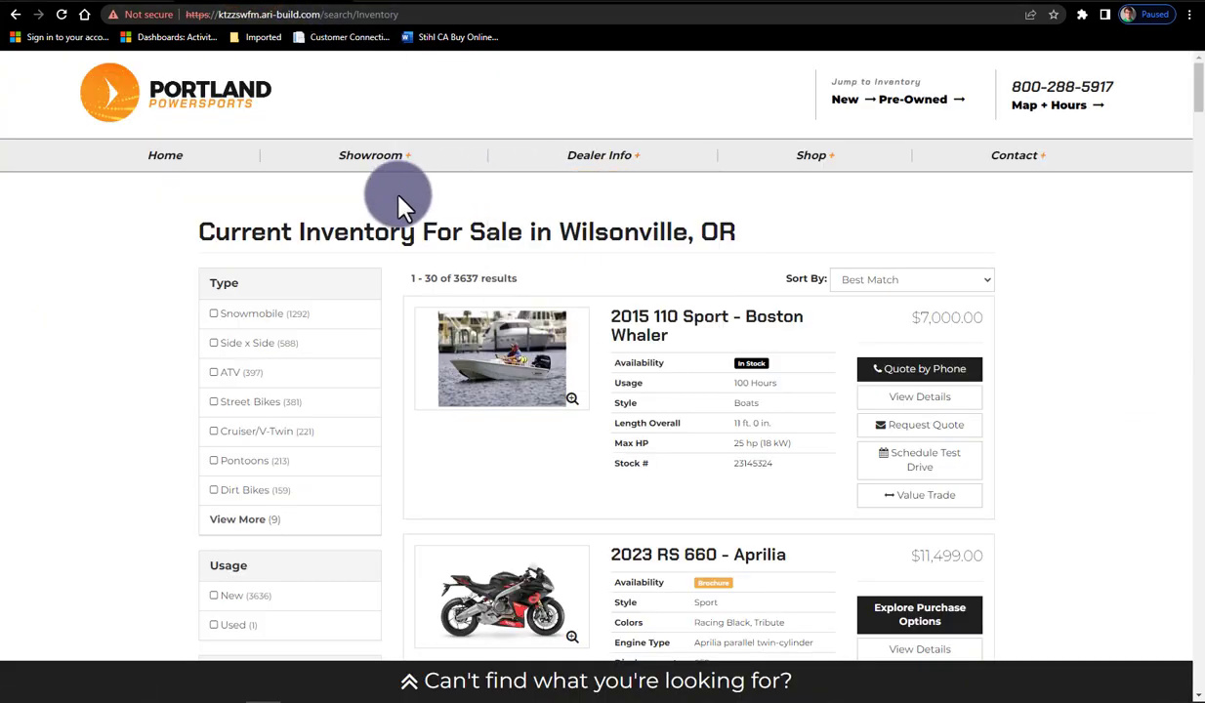
pyautogui.click(162, 160)
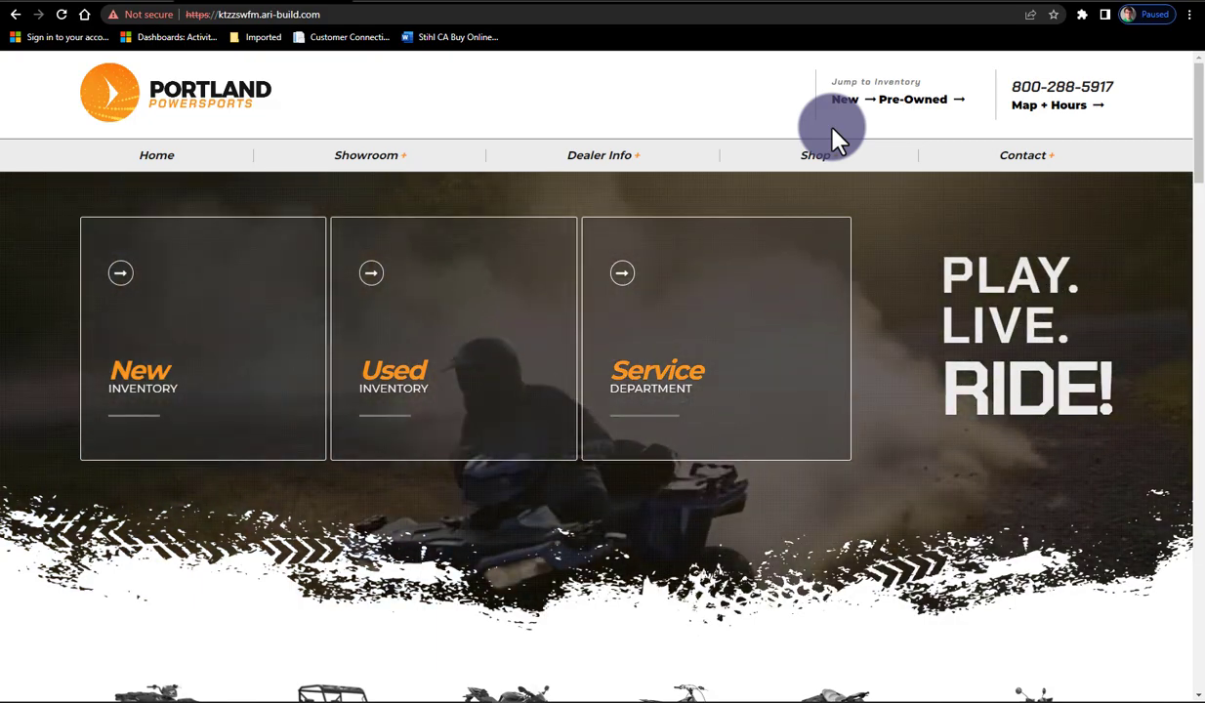
pyautogui.scroll(-2, 833, 132)
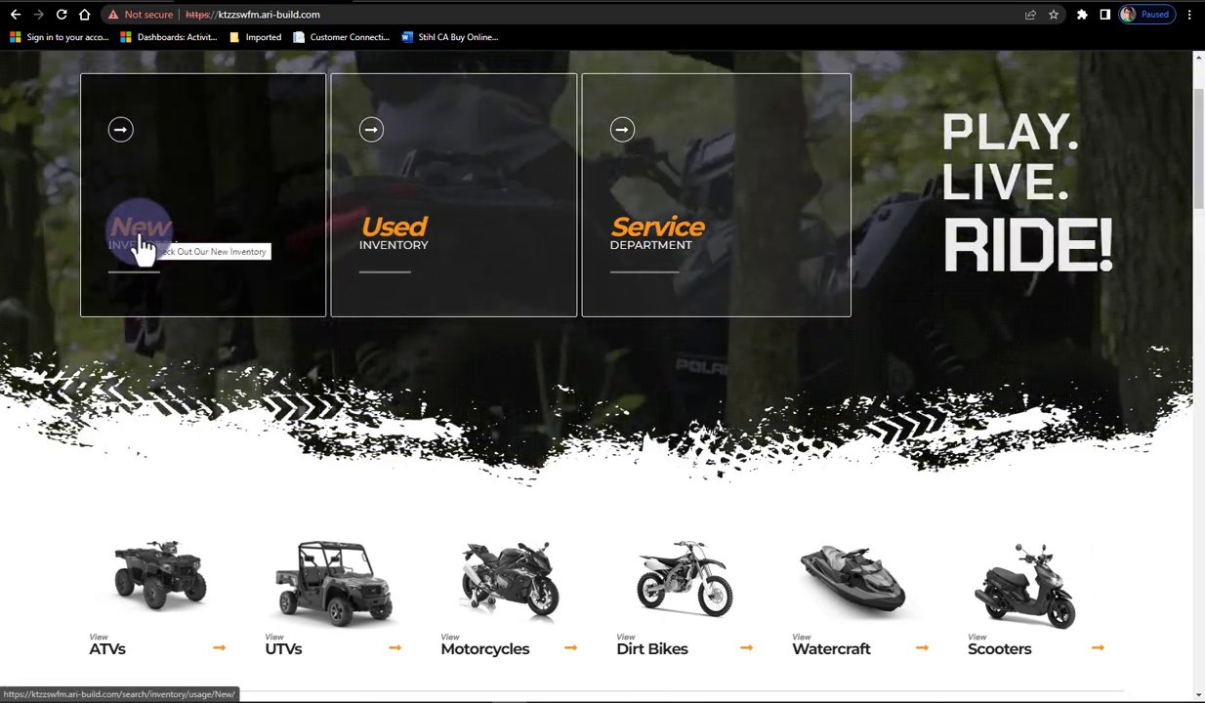
pyautogui.click(141, 249)
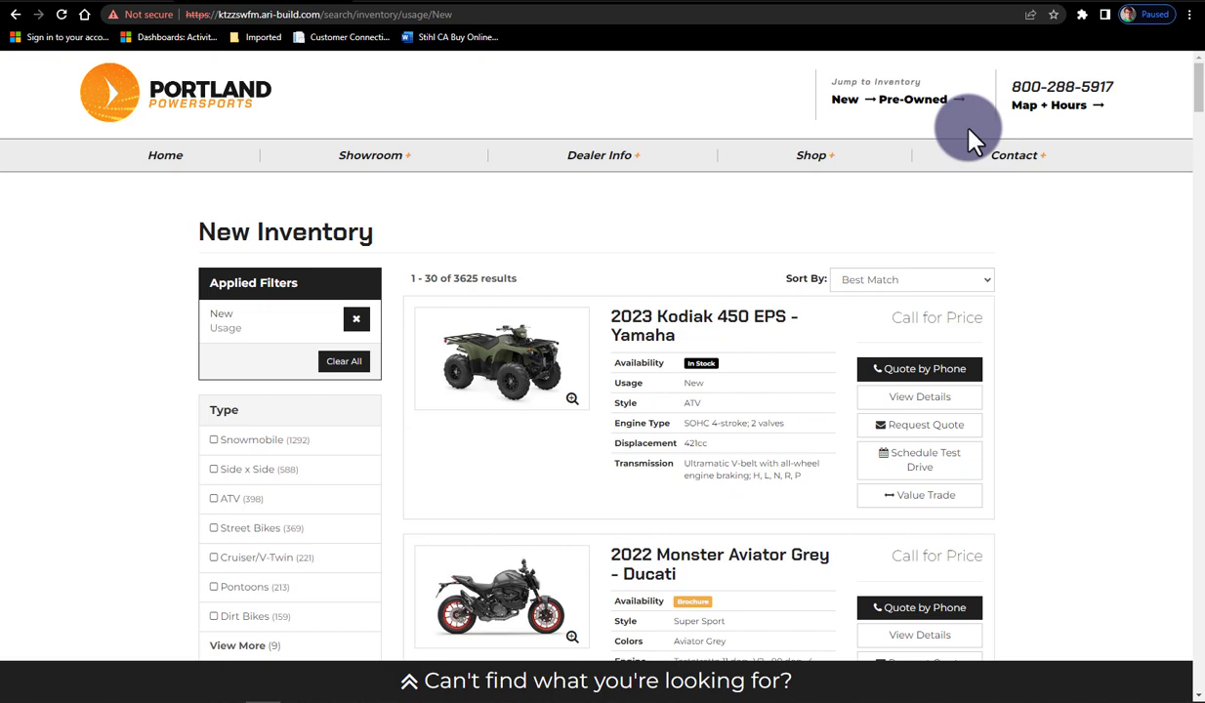
pyautogui.scroll(-1, 830, 215)
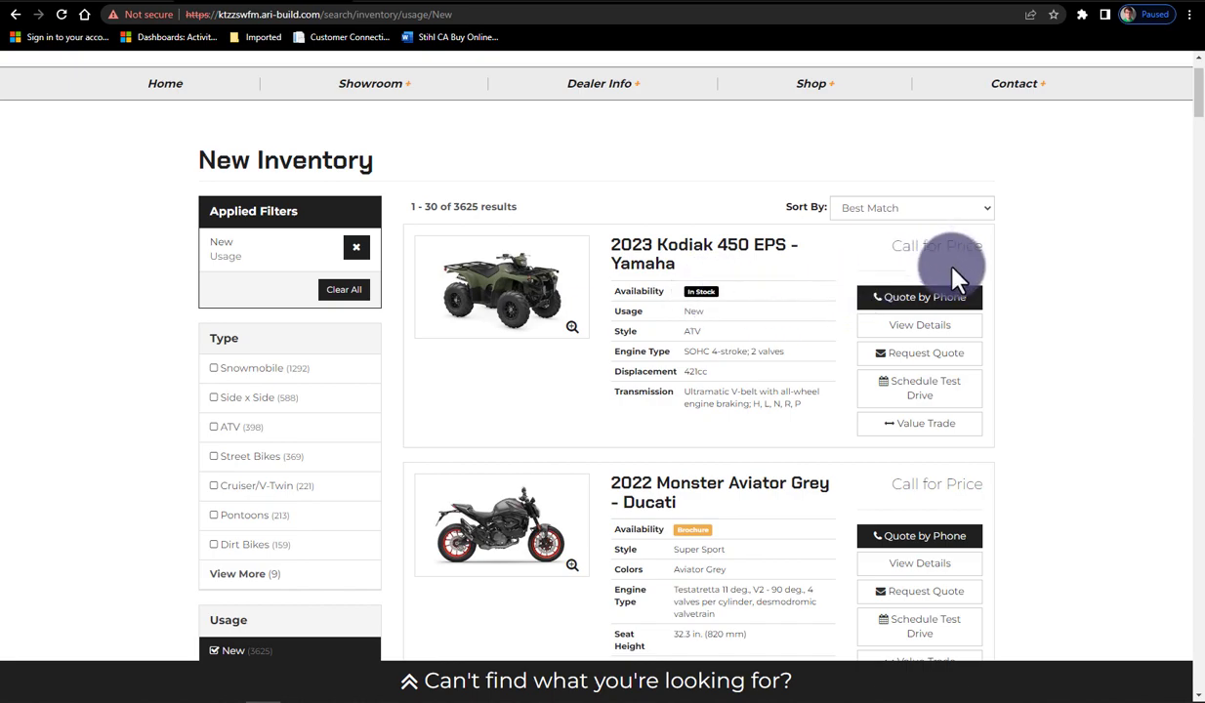
# Open the 2023 Yamaha Kodiak 450 EPS details and review its images, key features, product features and shopping tools.
pyautogui.click(935, 332)
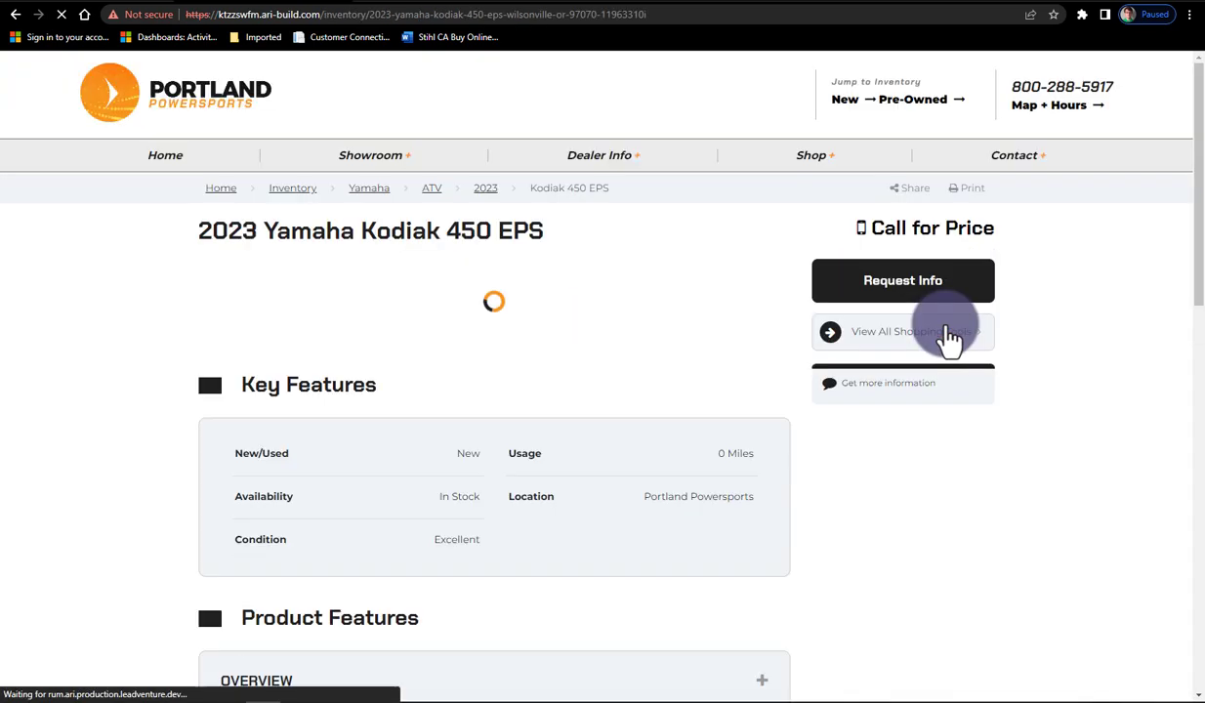
pyautogui.scroll(-3, 739, 377)
pyautogui.scroll(-1, 740, 377)
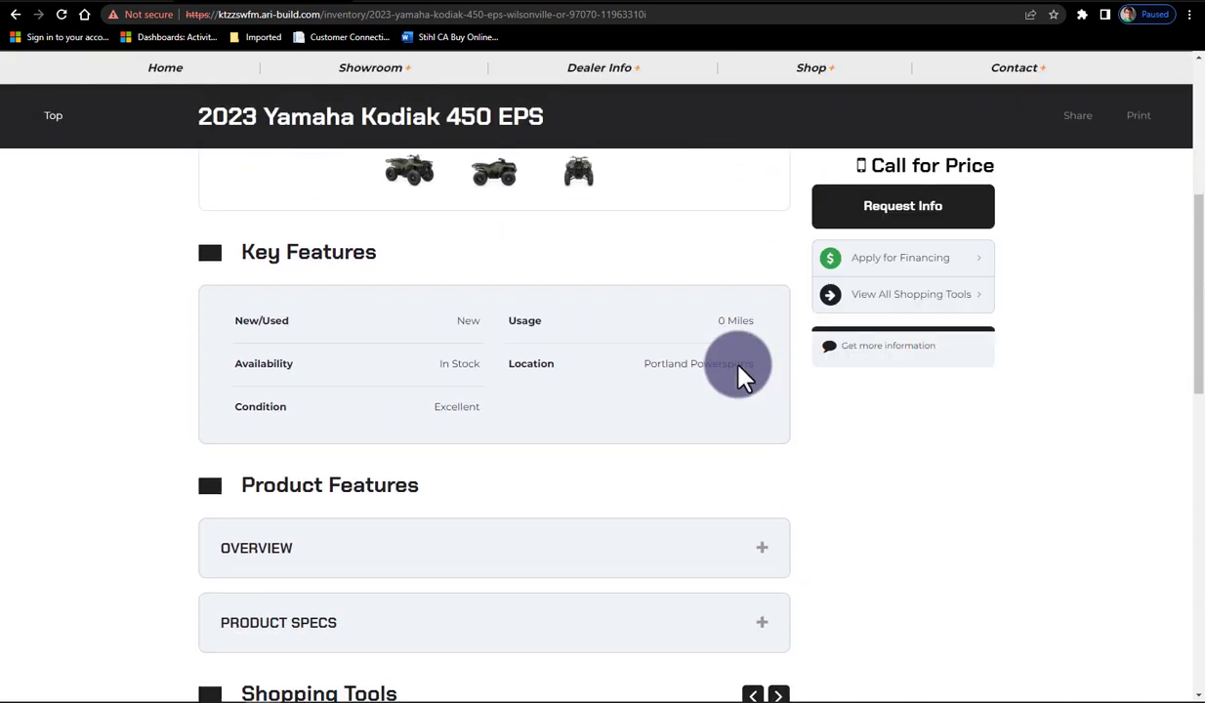
pyautogui.scroll(-1, 401, 591)
pyautogui.scroll(-1, 410, 591)
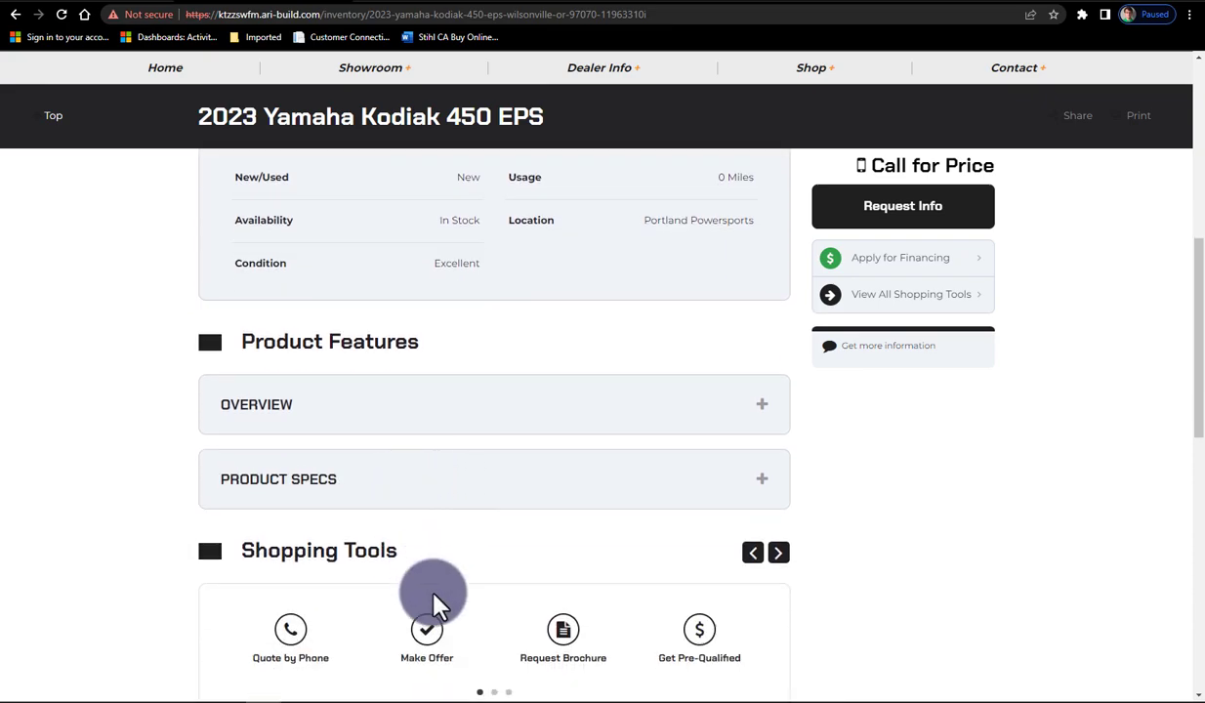
pyautogui.scroll(6, 630, 601)
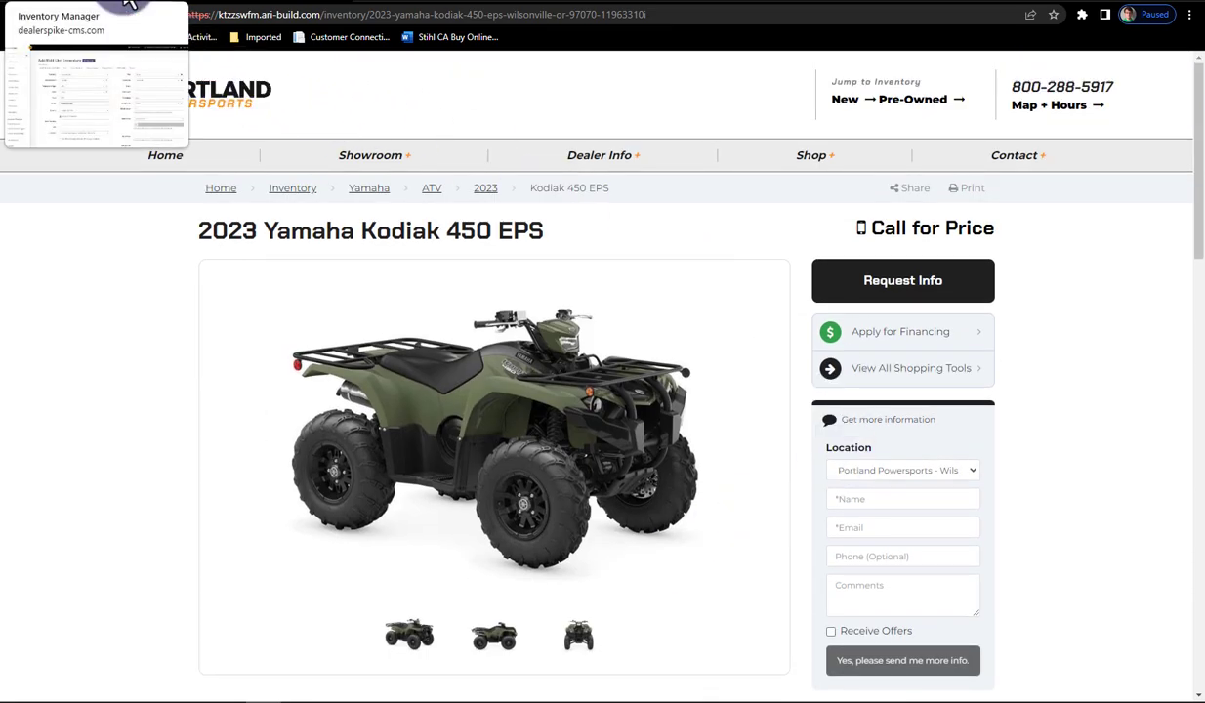
# Return to the CMS unit form and examine the empty Description field.
pyautogui.click(108, 5)
pyautogui.scroll(-1, 635, 439)
pyautogui.scroll(-1, 635, 439)
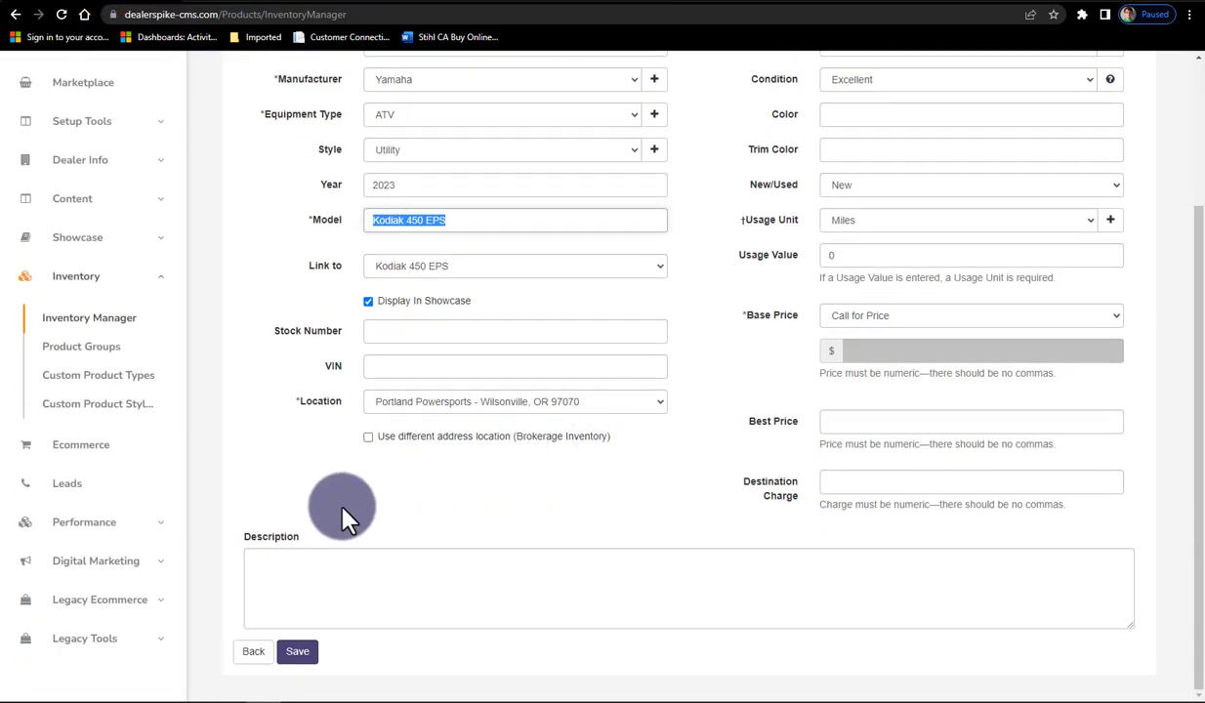
pyautogui.moveTo(322, 535); pyautogui.dragTo(239, 536)
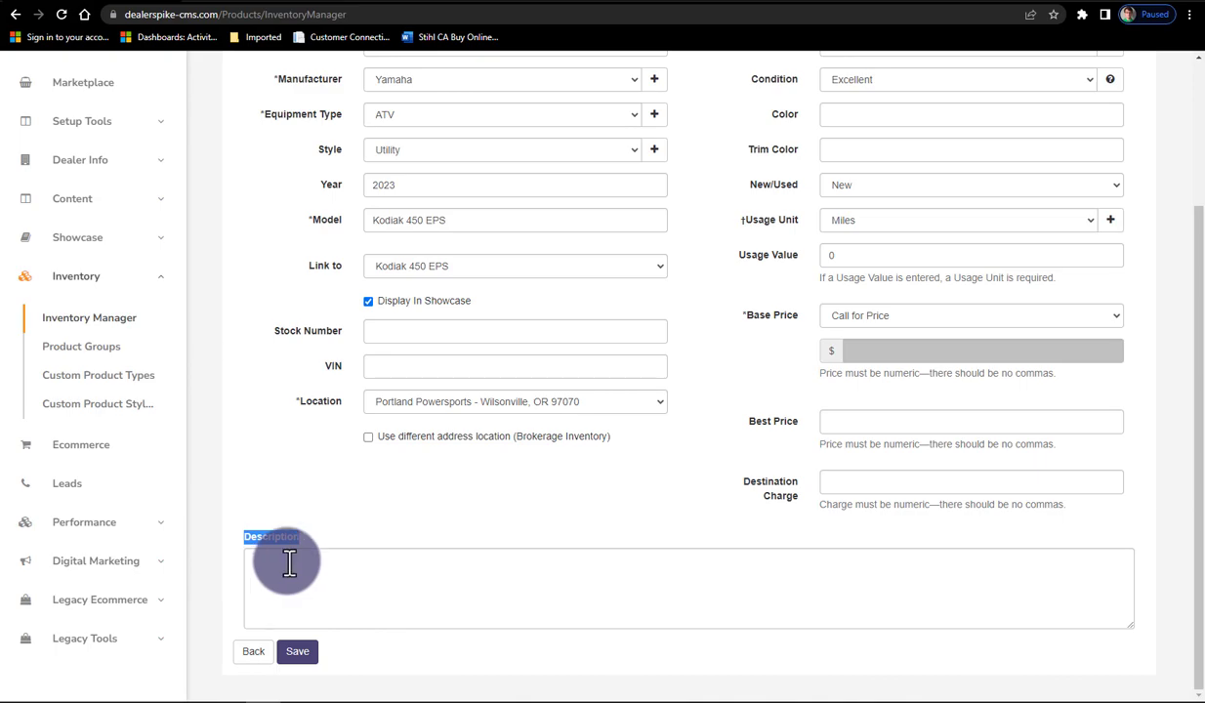
pyautogui.click(270, 565)
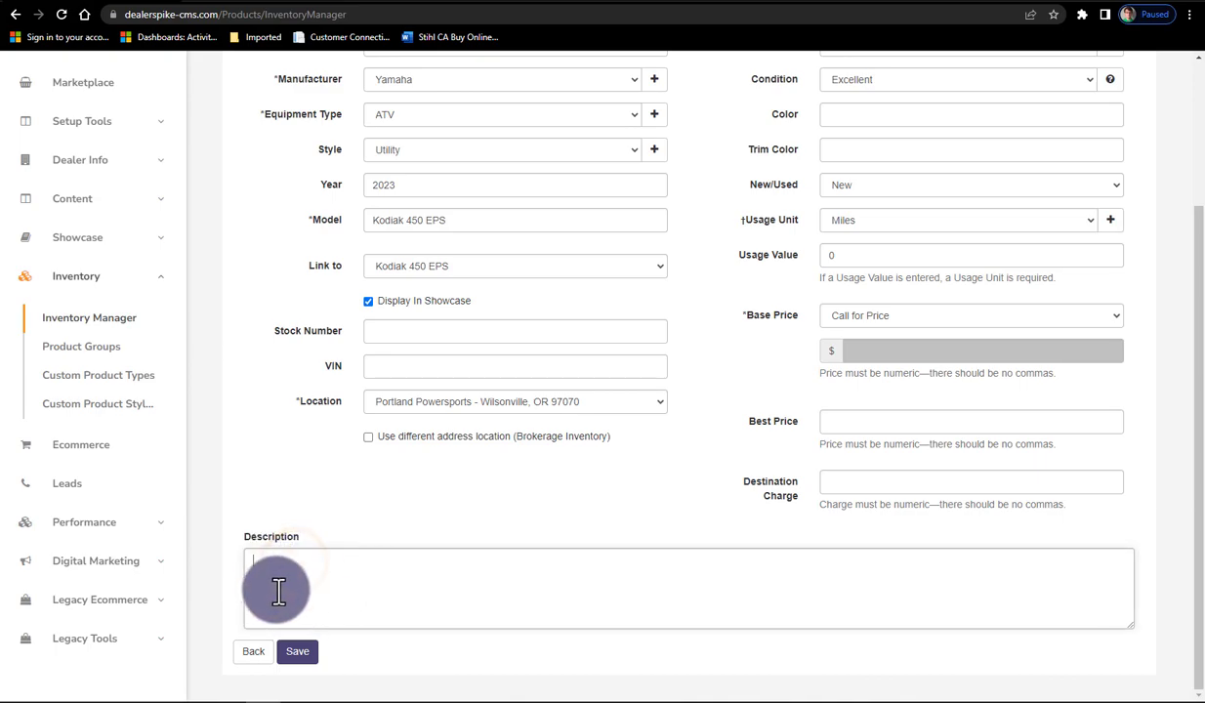
# Switch to the dealer's website and review the Key Features and Product Features sections of the 2023 Yamaha Kodiak 450 EPS page.
pyautogui.click(283, 2)
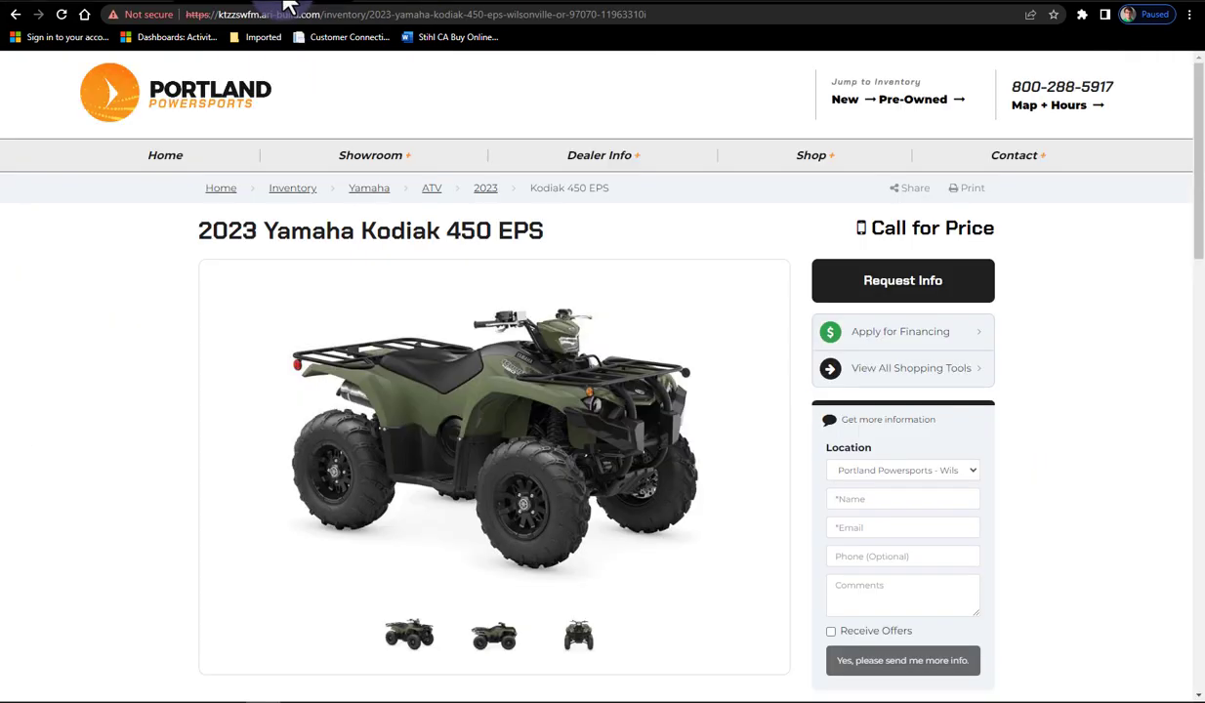
pyautogui.scroll(-4, 630, 527)
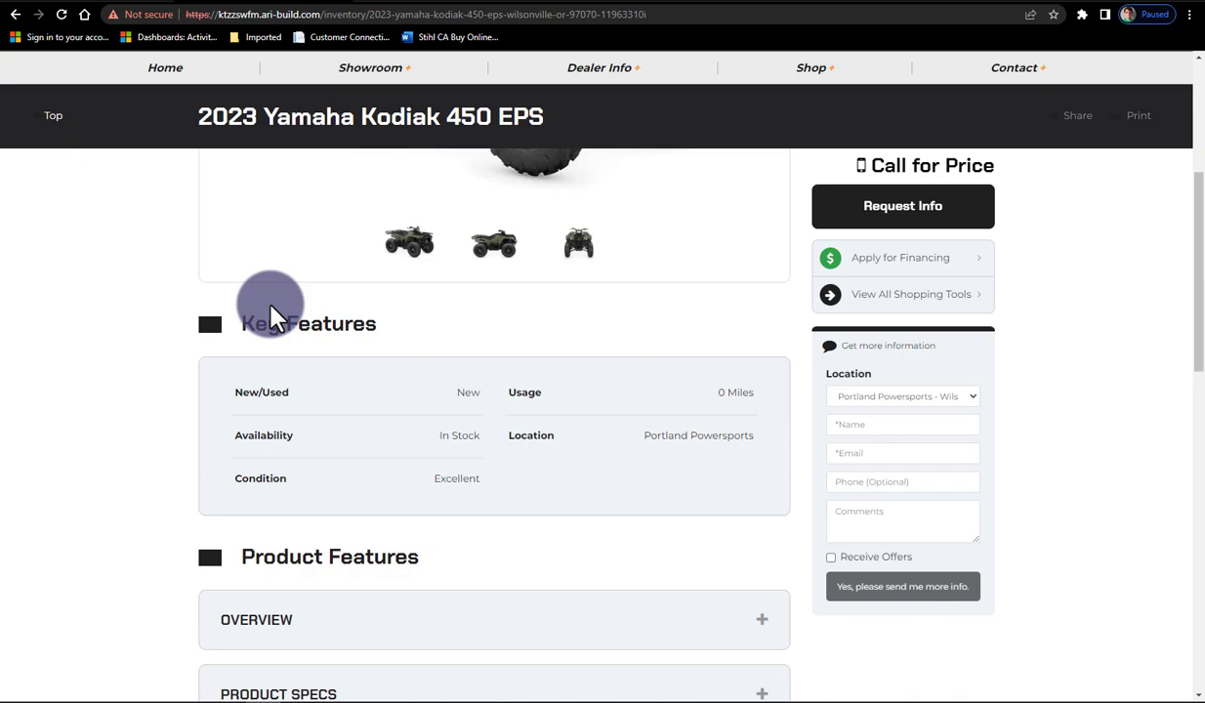
pyautogui.scroll(4, 270, 305)
# Return to the CMS, open its Dashboard and display the technical support contact options under Help Center.
pyautogui.click(105, 2)
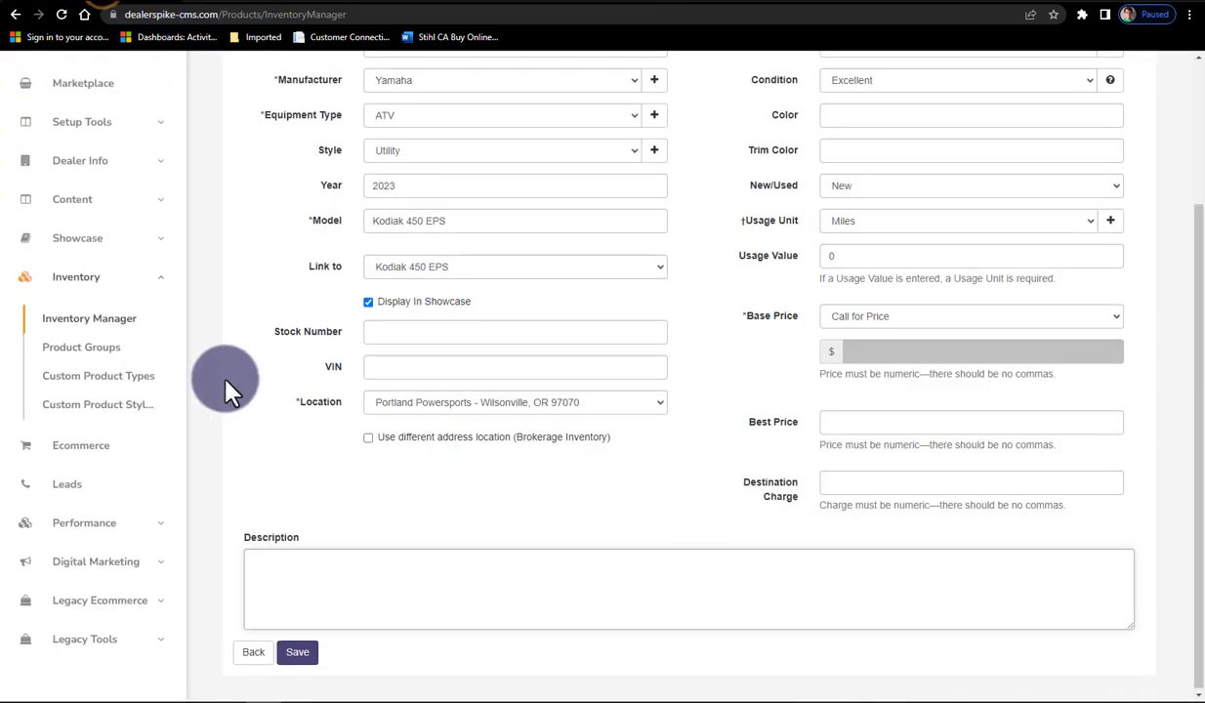
pyautogui.scroll(3, 224, 386)
pyautogui.click(82, 167)
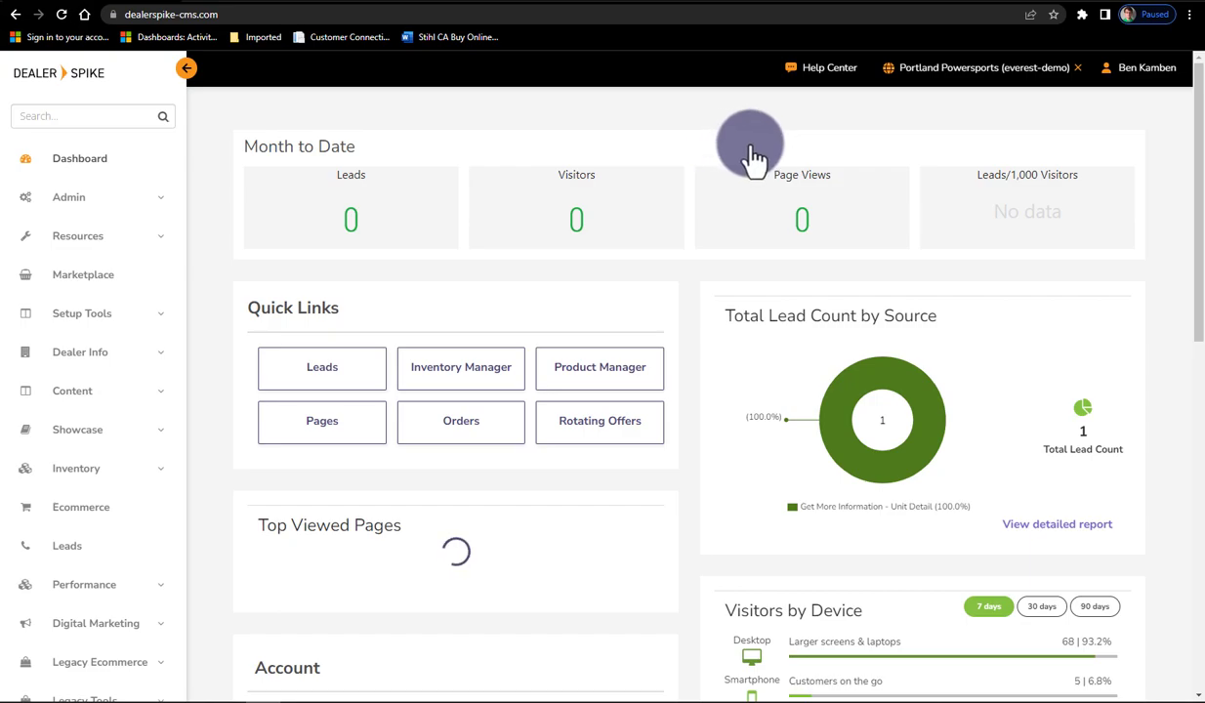
pyautogui.click(836, 74)
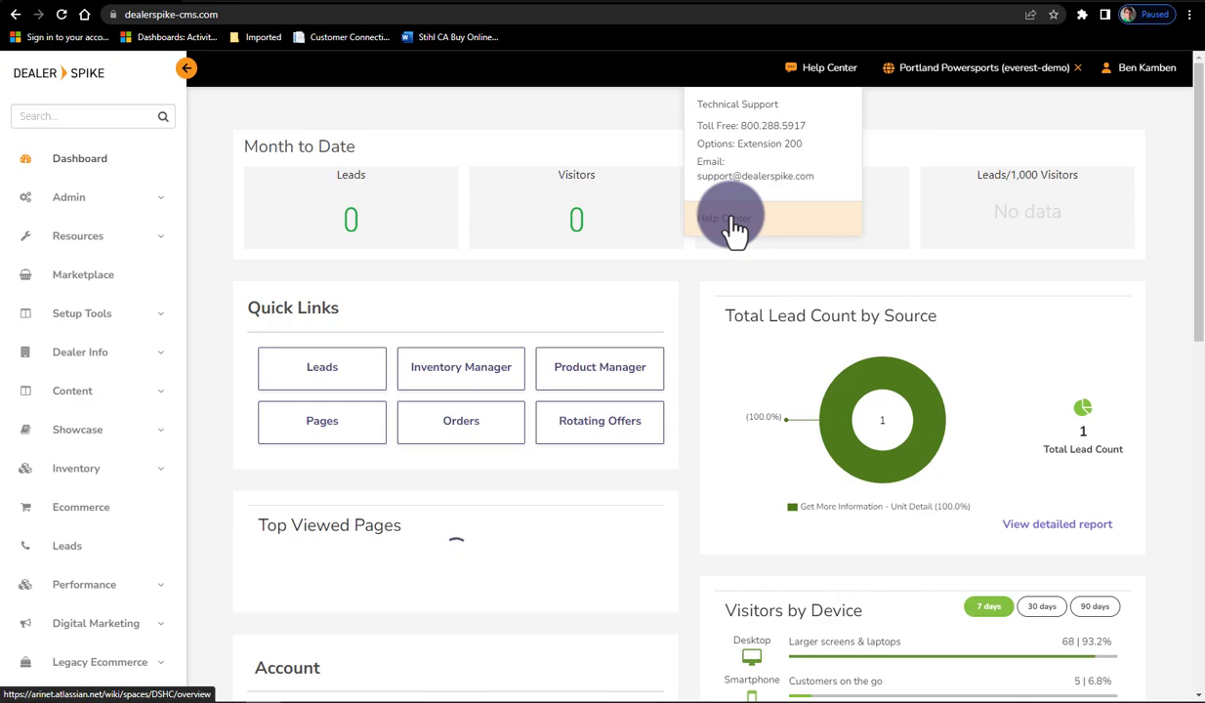
# Look through the Dashboard sections and highlight the Request Update heading to examine how to request website changes.
pyautogui.scroll(-4, 122, 502)
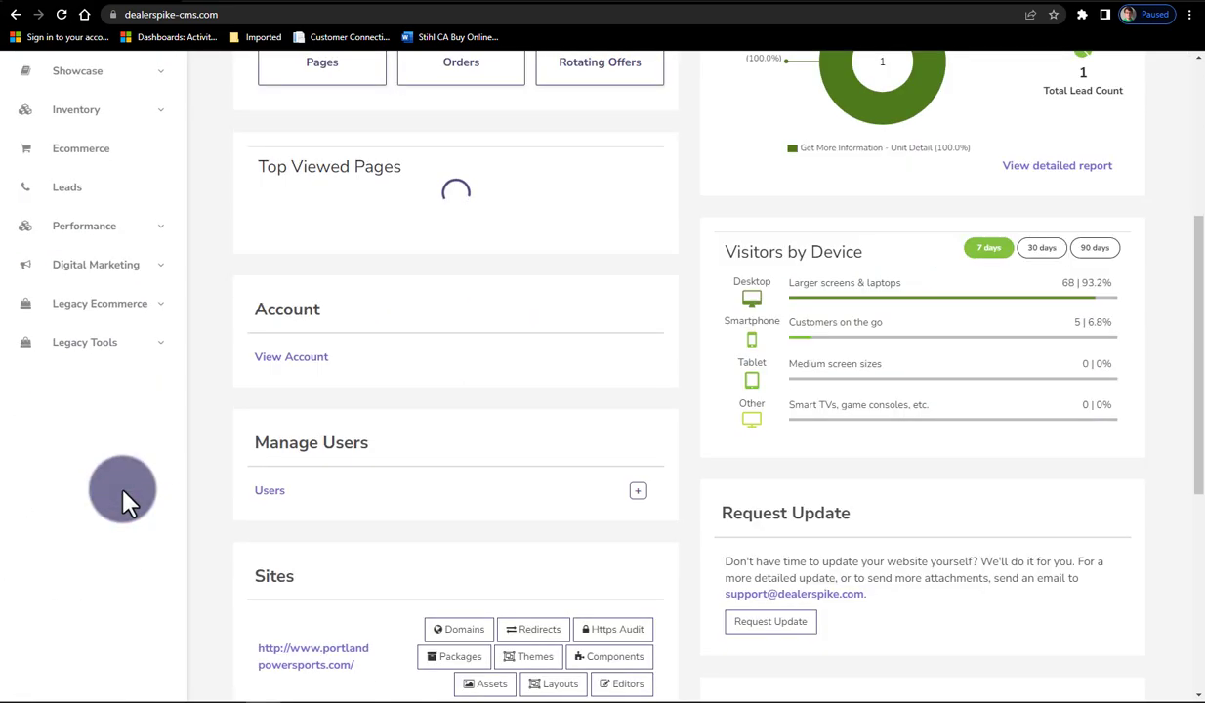
pyautogui.scroll(4, 646, 459)
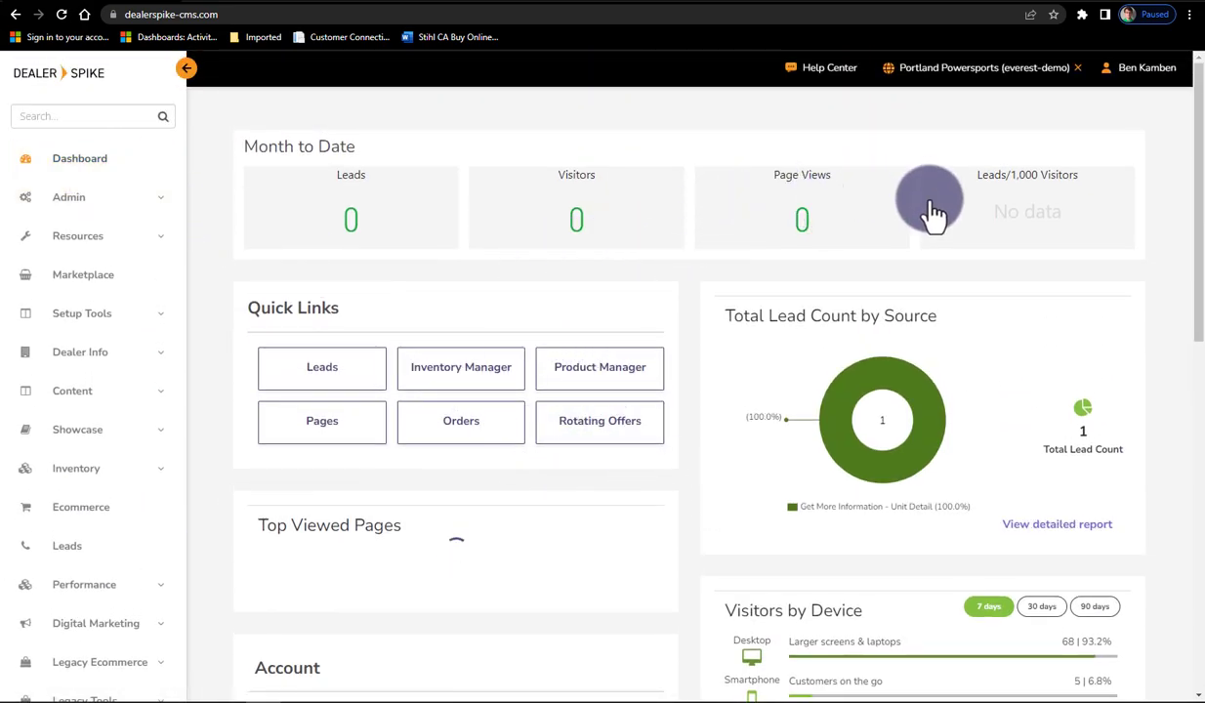
pyautogui.scroll(-4, 934, 215)
pyautogui.moveTo(857, 299); pyautogui.dragTo(713, 303)
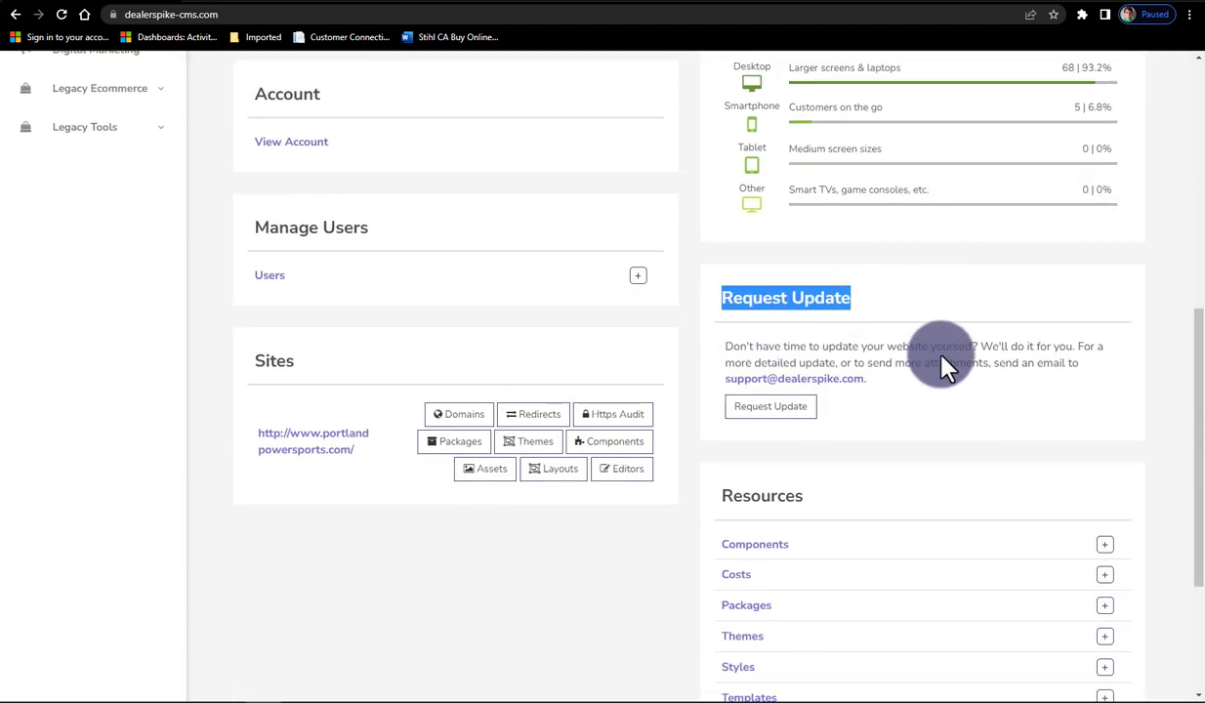
pyautogui.scroll(6, 692, 116)
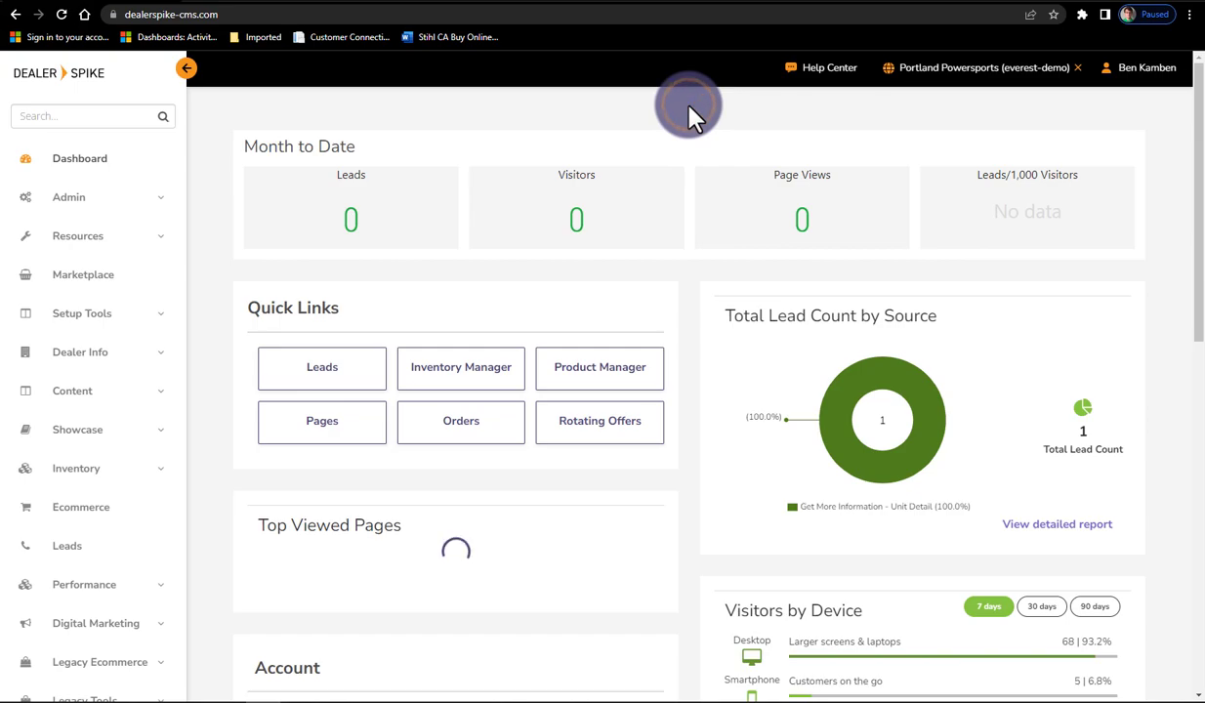